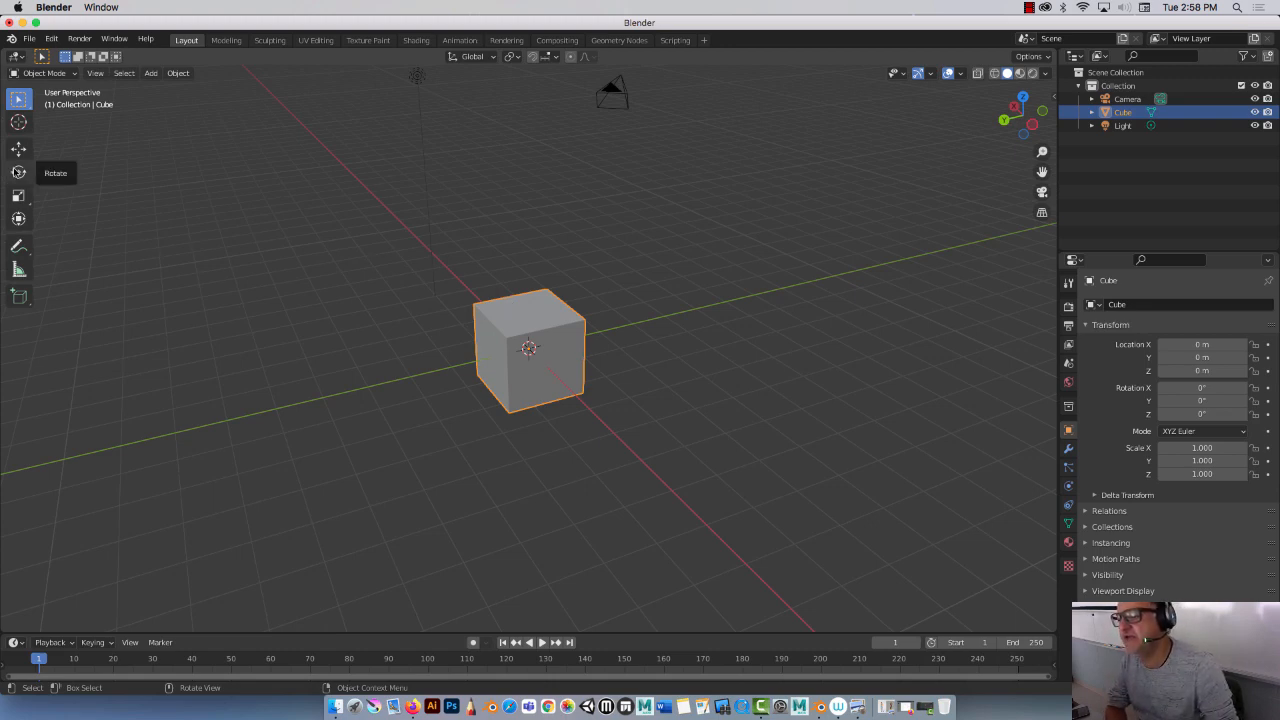
# Step: Duplicate the cube and place the copy along the Y axis about 3.7 m away
pyautogui.click(18, 148)
pyautogui.moveTo(491, 325); pyautogui.dragTo(647, 336, button='middle')
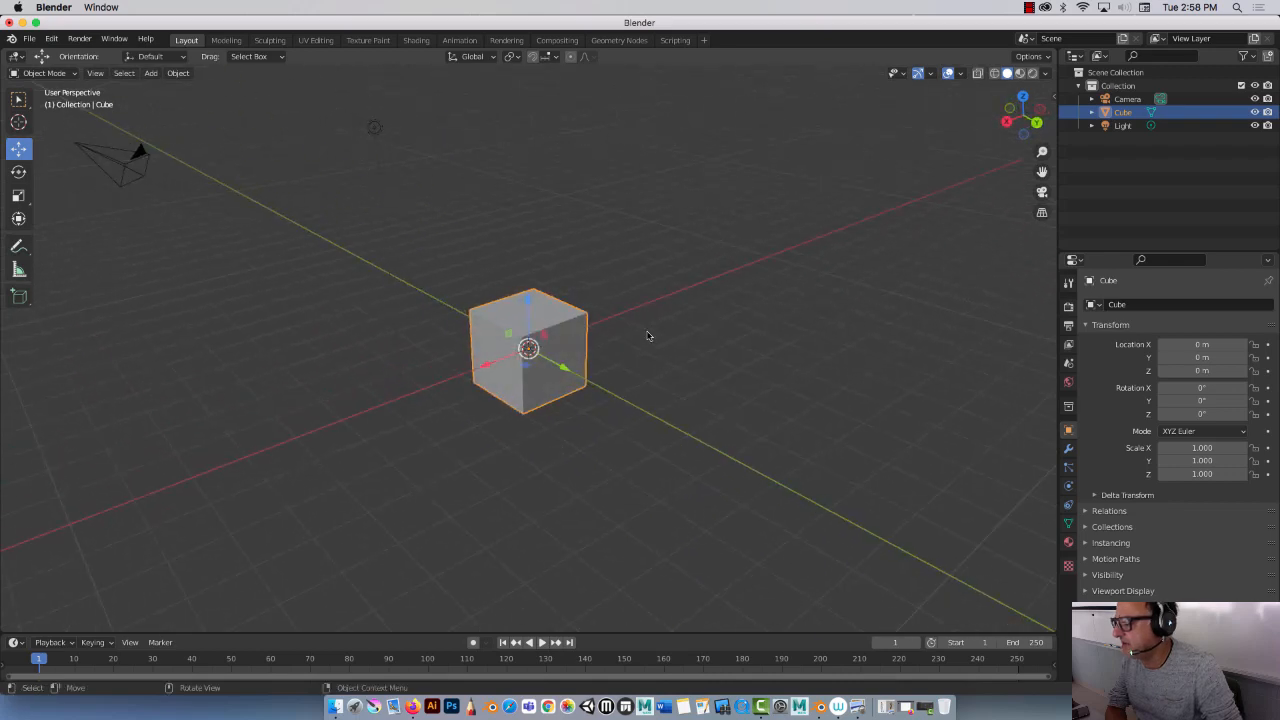
pyautogui.rightClick(565, 331)
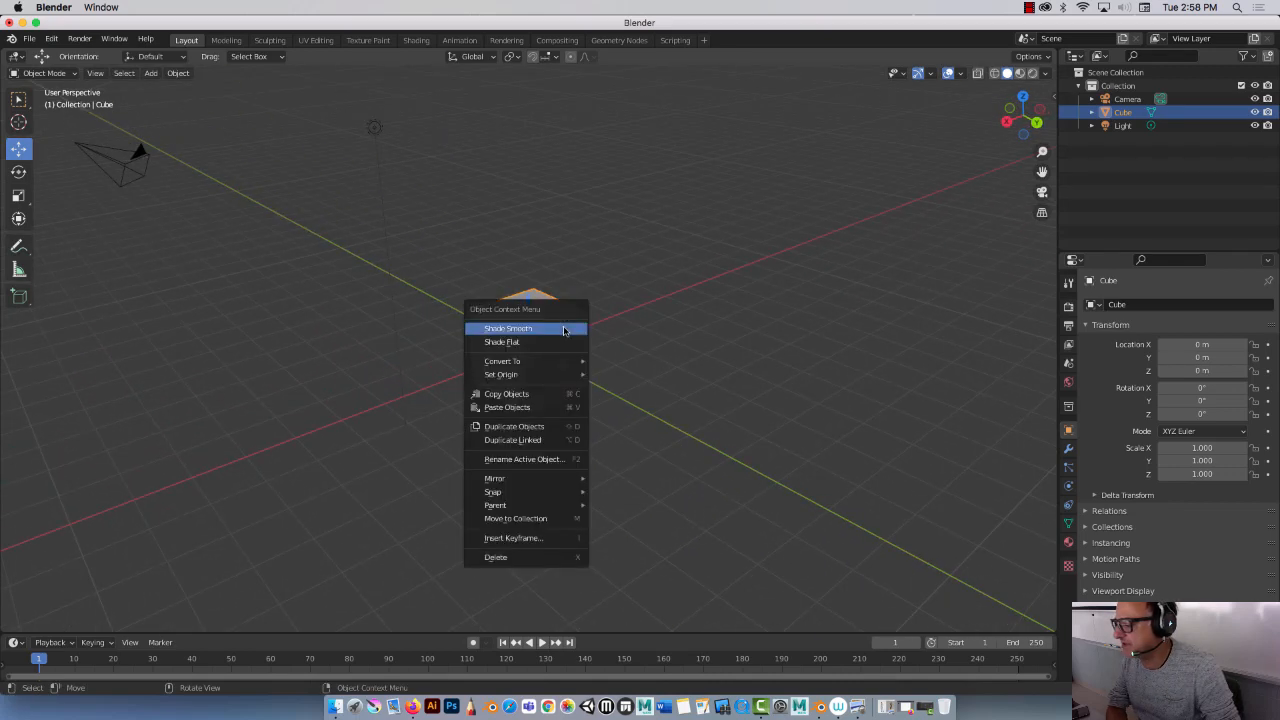
pyautogui.click(531, 428)
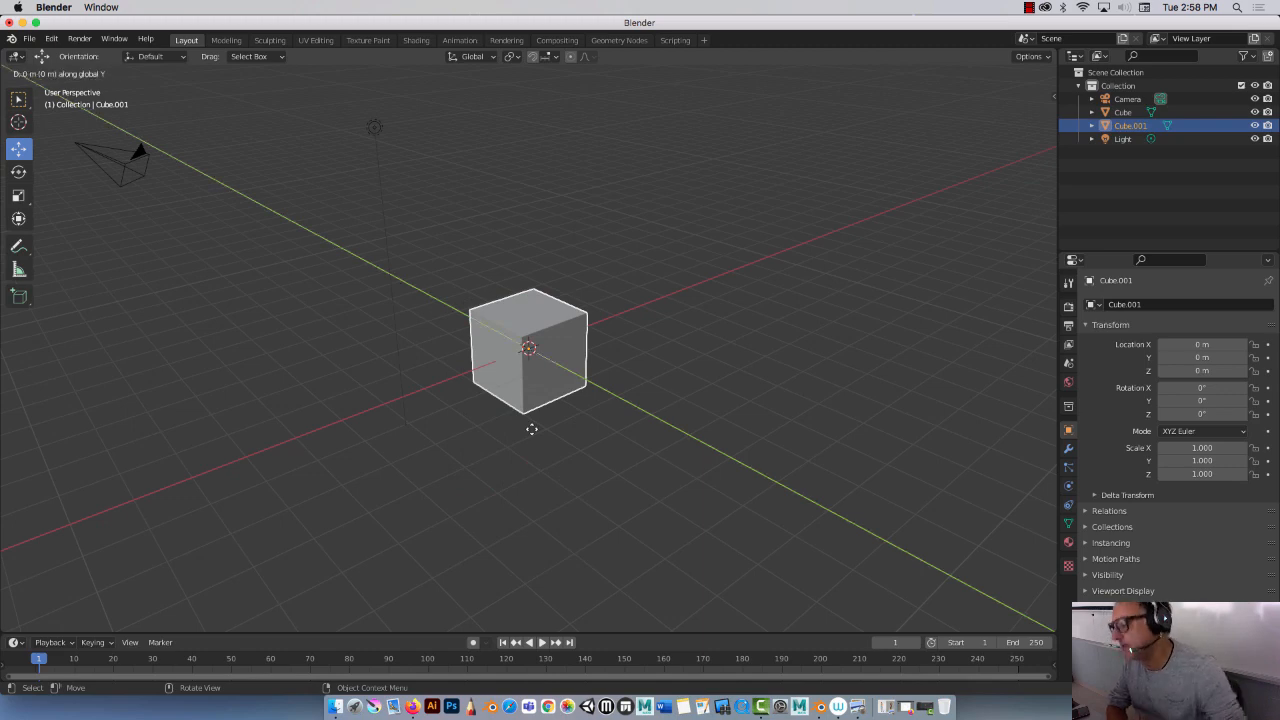
pyautogui.press('y')
pyautogui.click(650, 481)
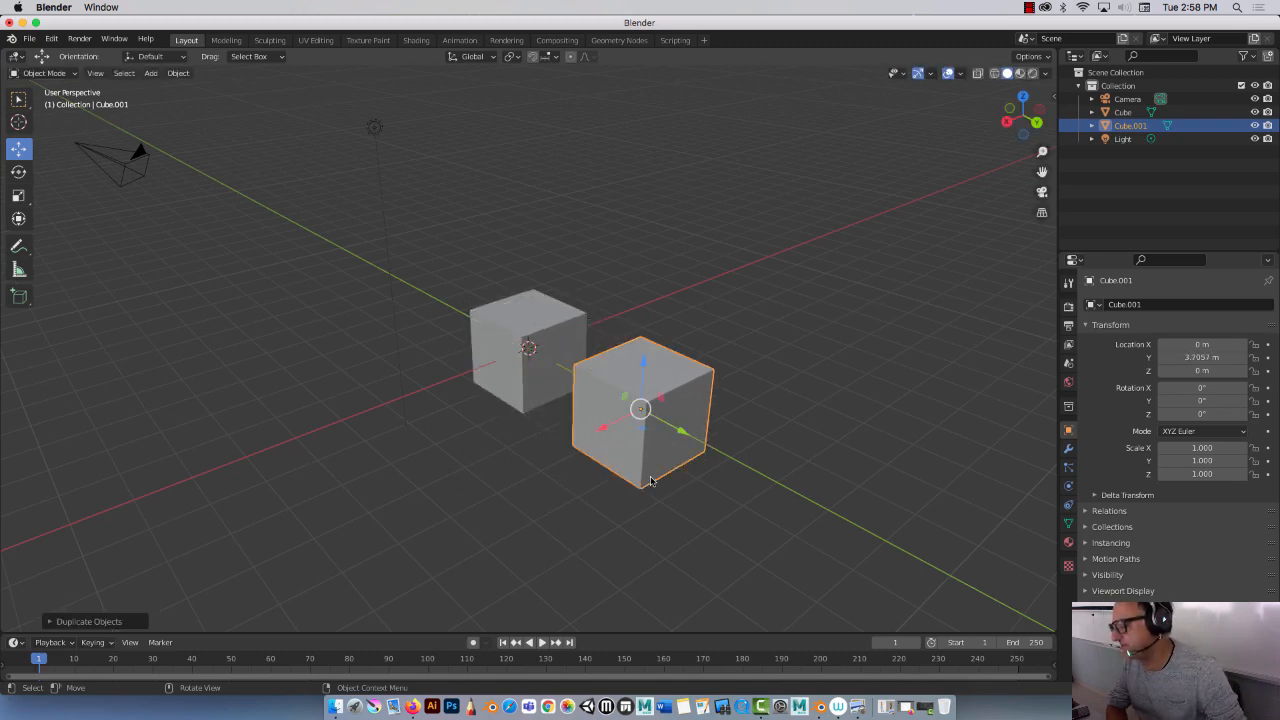
# Step: Duplicate the new cube again along Y, placing it at about 7 m
pyautogui.hotkey('shift', 'd')
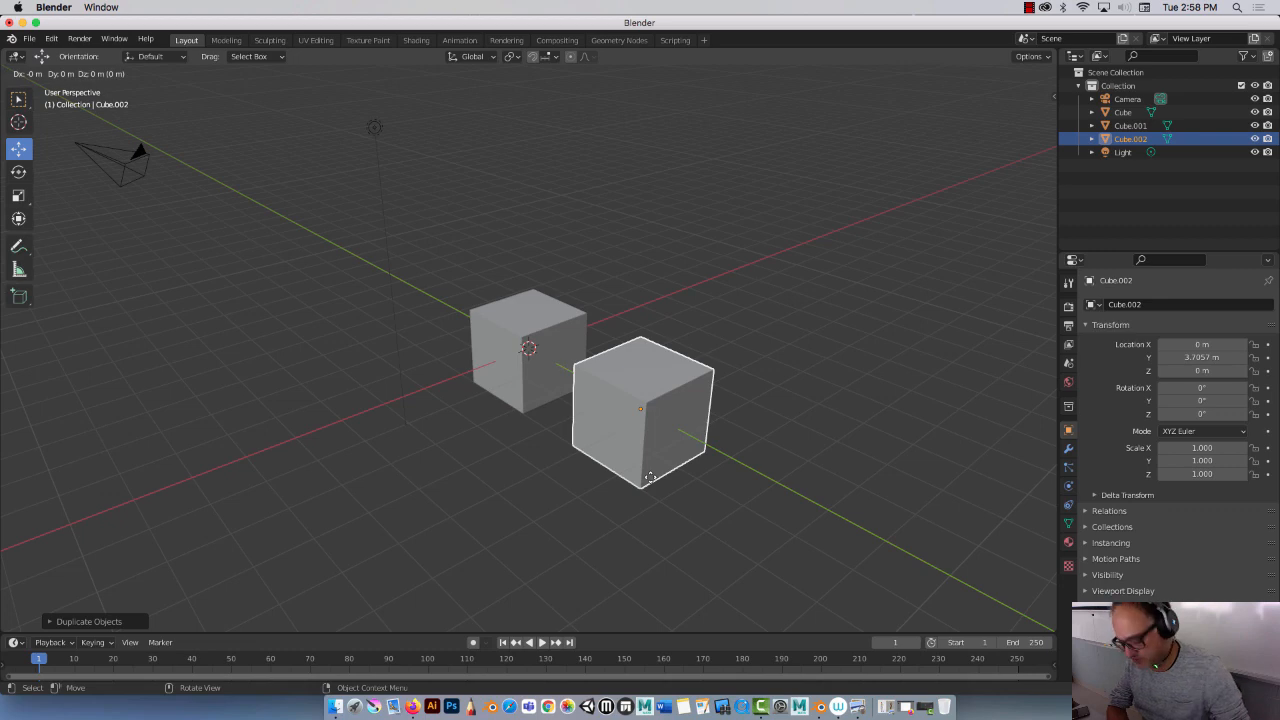
pyautogui.press('y')
pyautogui.click(785, 556)
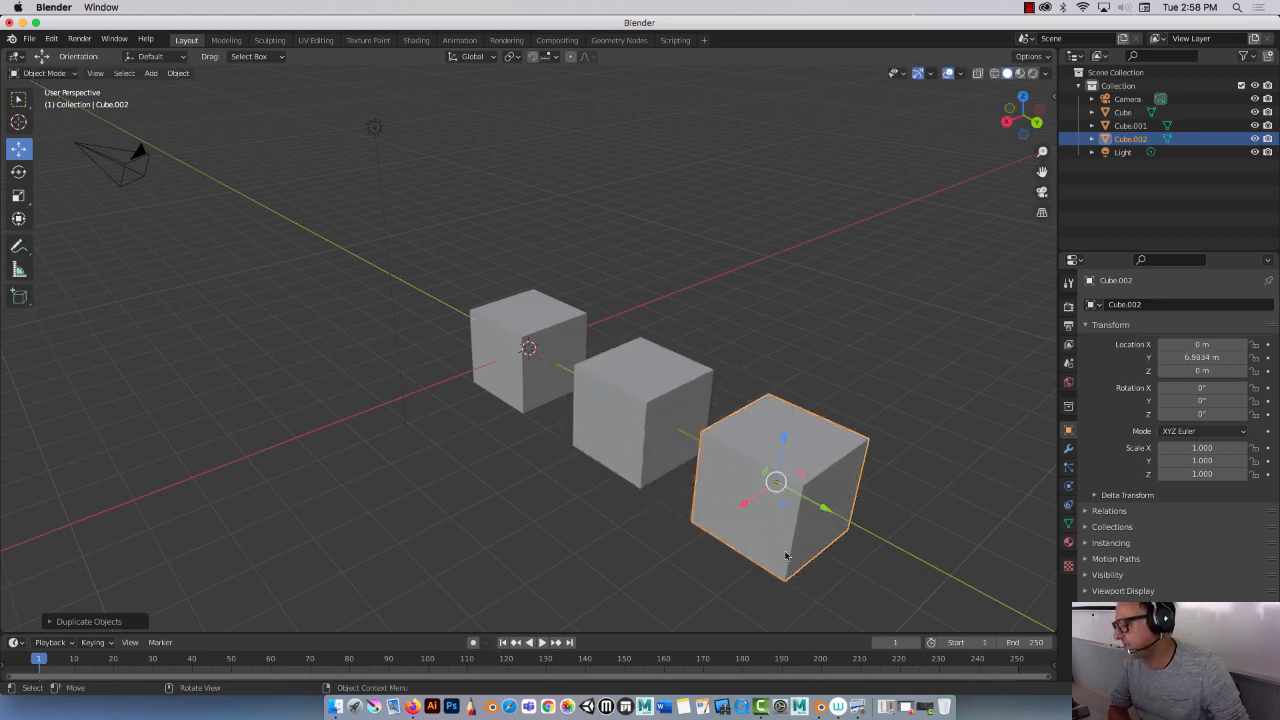
pyautogui.scroll(-3, 387, 468)
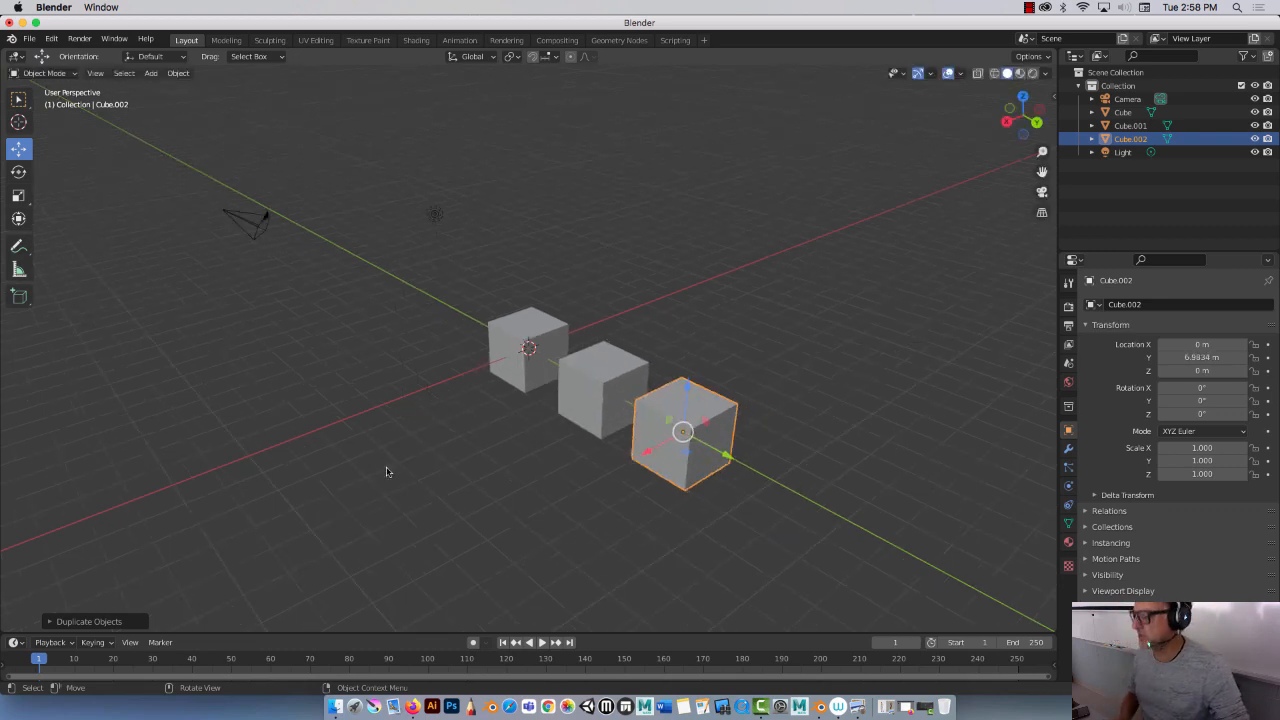
pyautogui.click(961, 75)
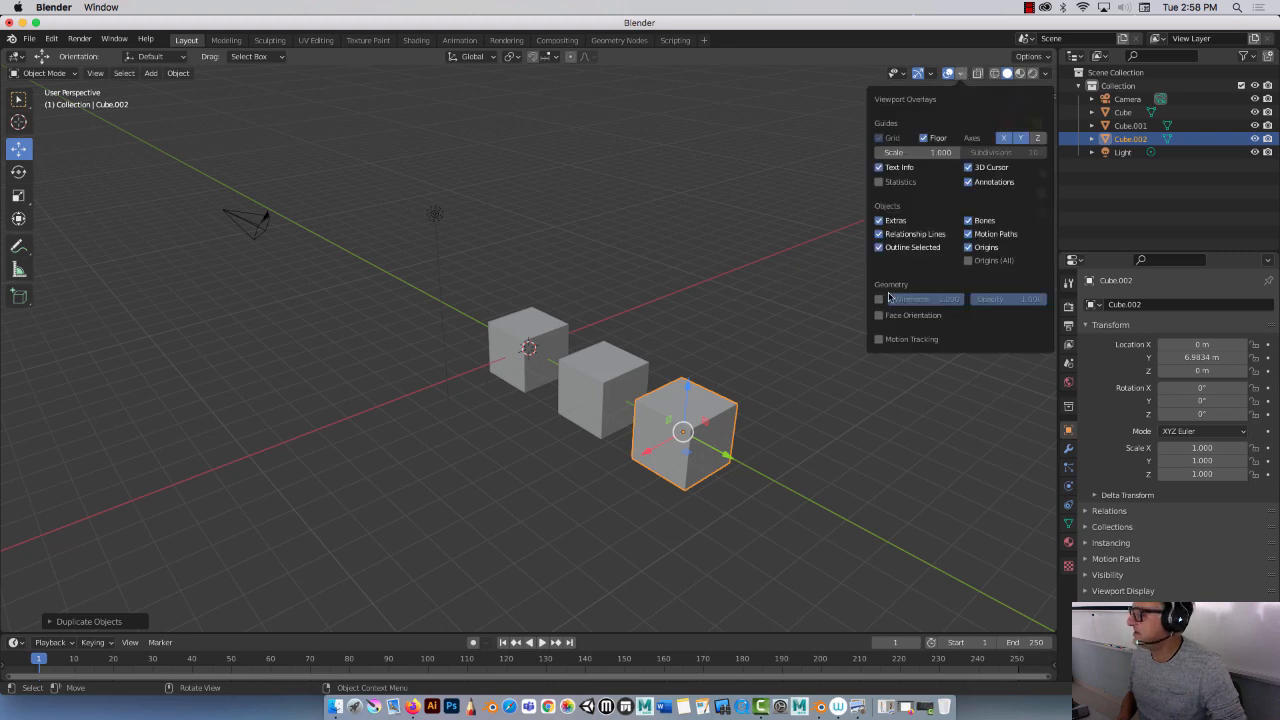
pyautogui.click(556, 238)
# Step: Select all three cubes and duplicate them along the X axis about -4.67 m
pyautogui.click(668, 409)
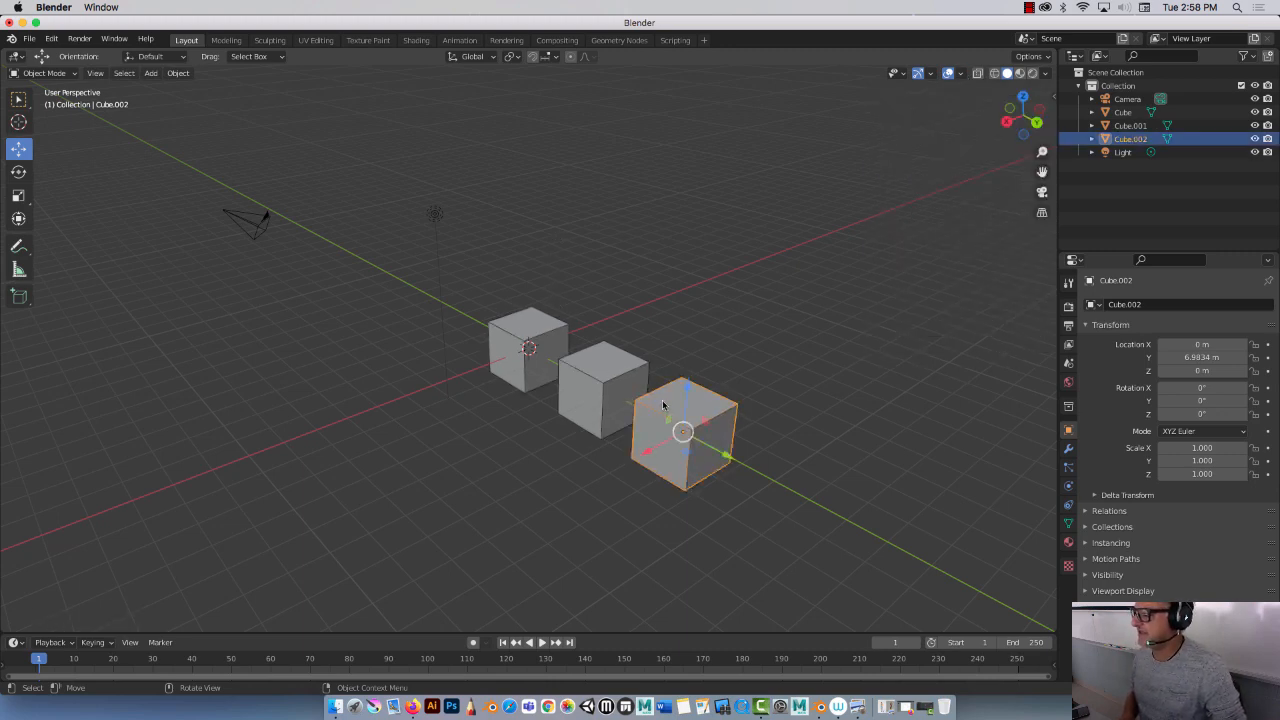
pyautogui.keyDown('shift'); pyautogui.click(582, 352); pyautogui.keyUp('shift')
pyautogui.keyDown('shift'); pyautogui.click(528, 332); pyautogui.keyUp('shift')
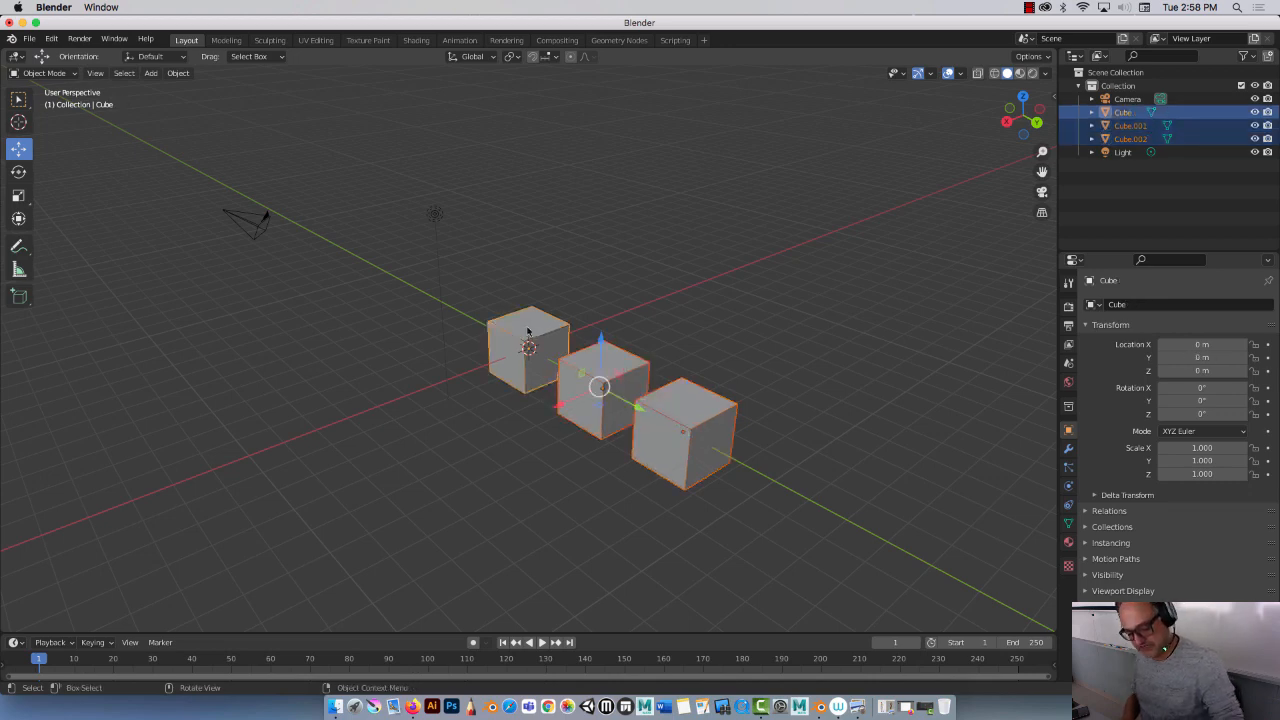
pyautogui.hotkey('shift', 'd')
pyautogui.press('x')
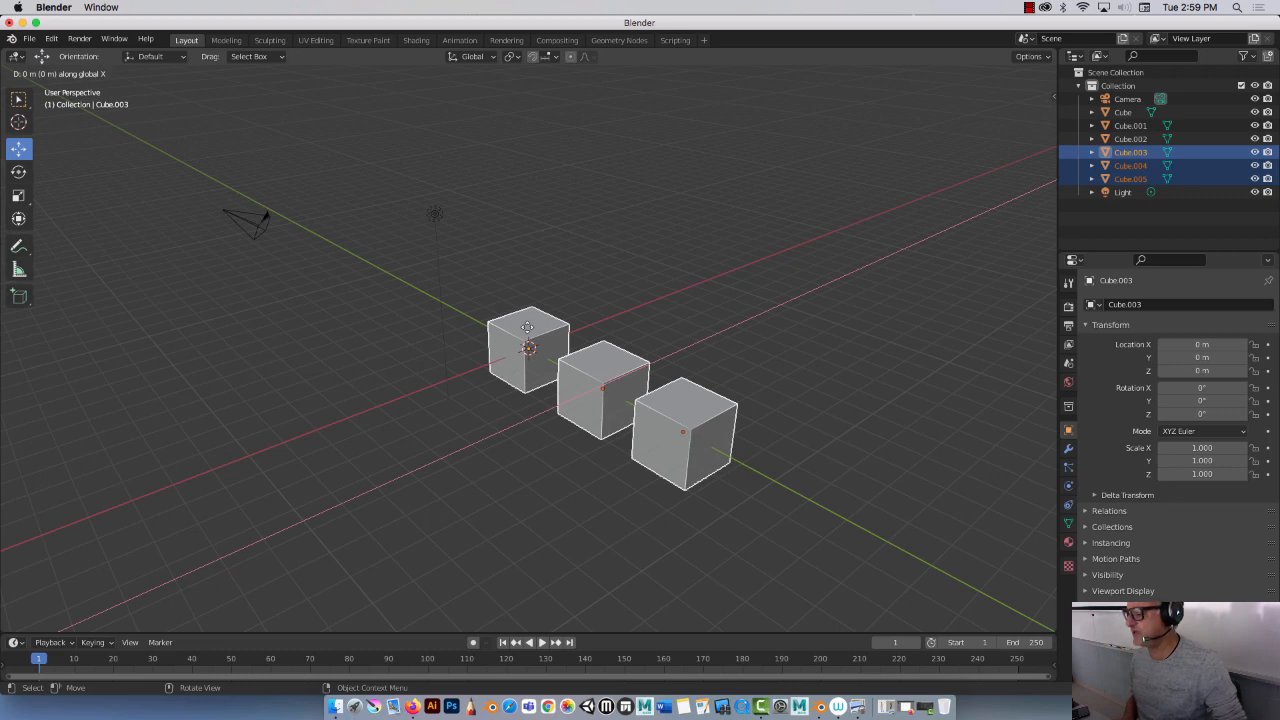
pyautogui.click(626, 296)
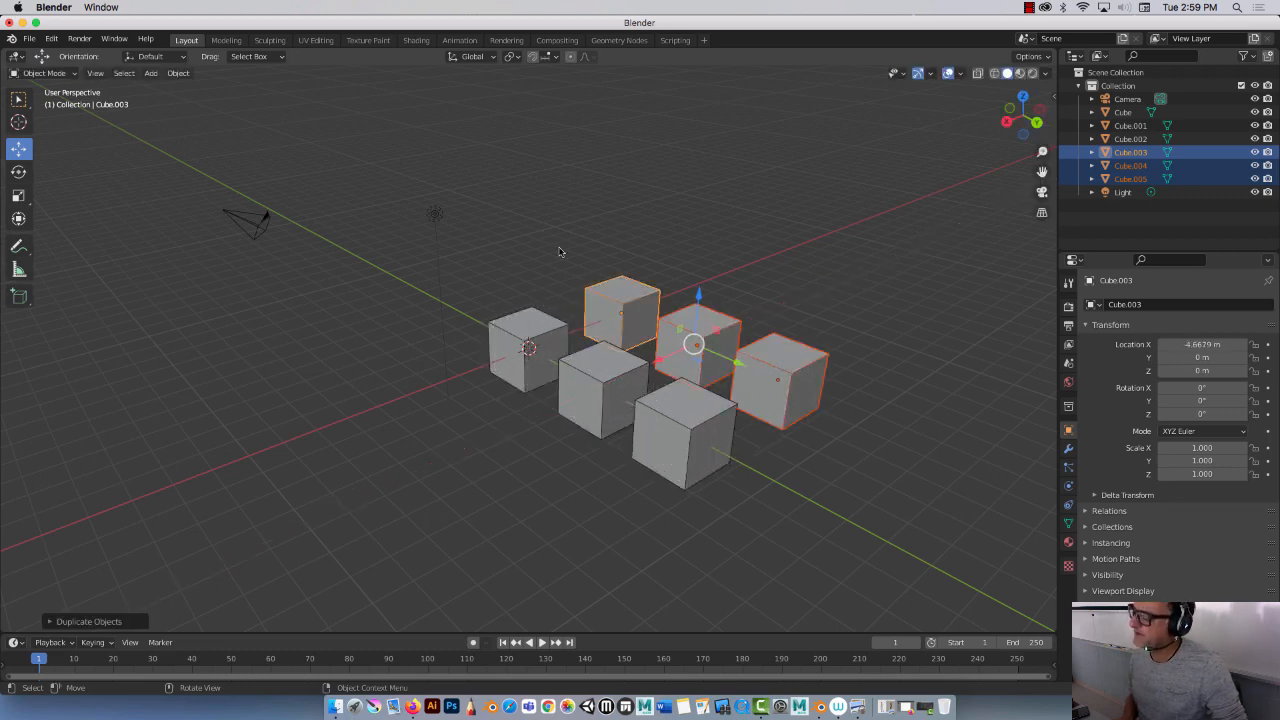
# Step: Scale the original cube at the origin to 0.25
pyautogui.click(532, 224)
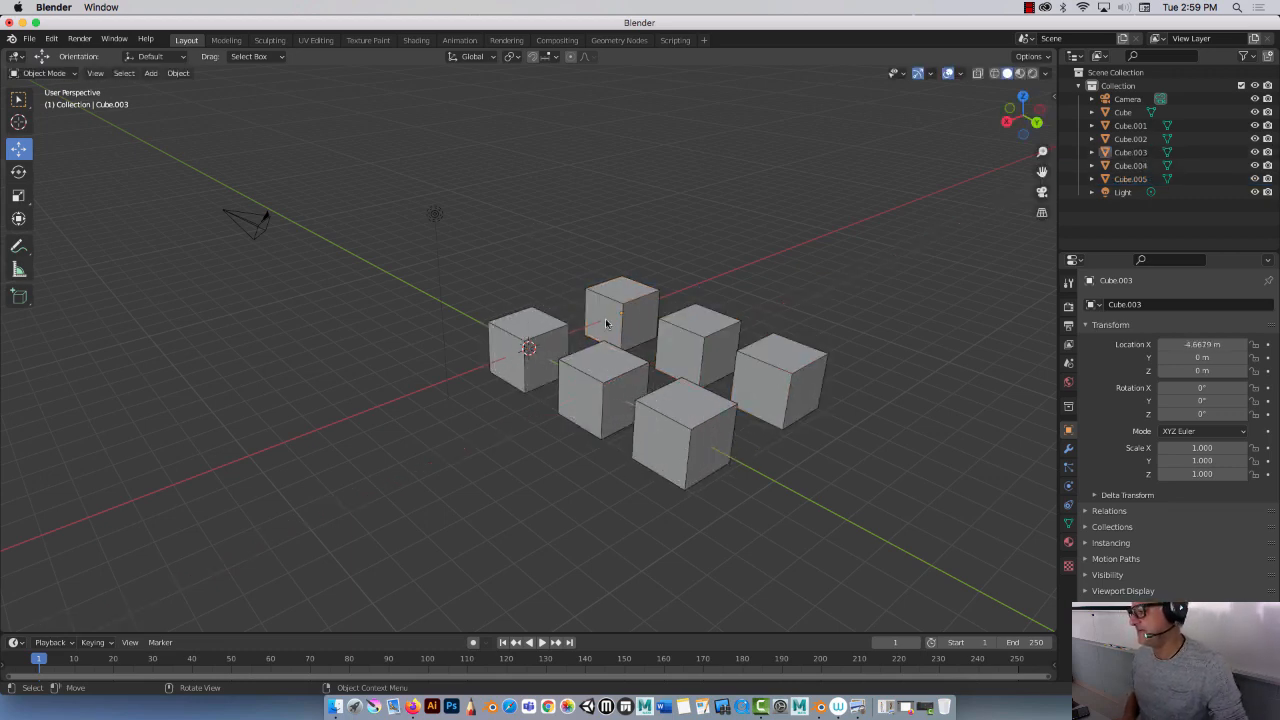
pyautogui.click(507, 336)
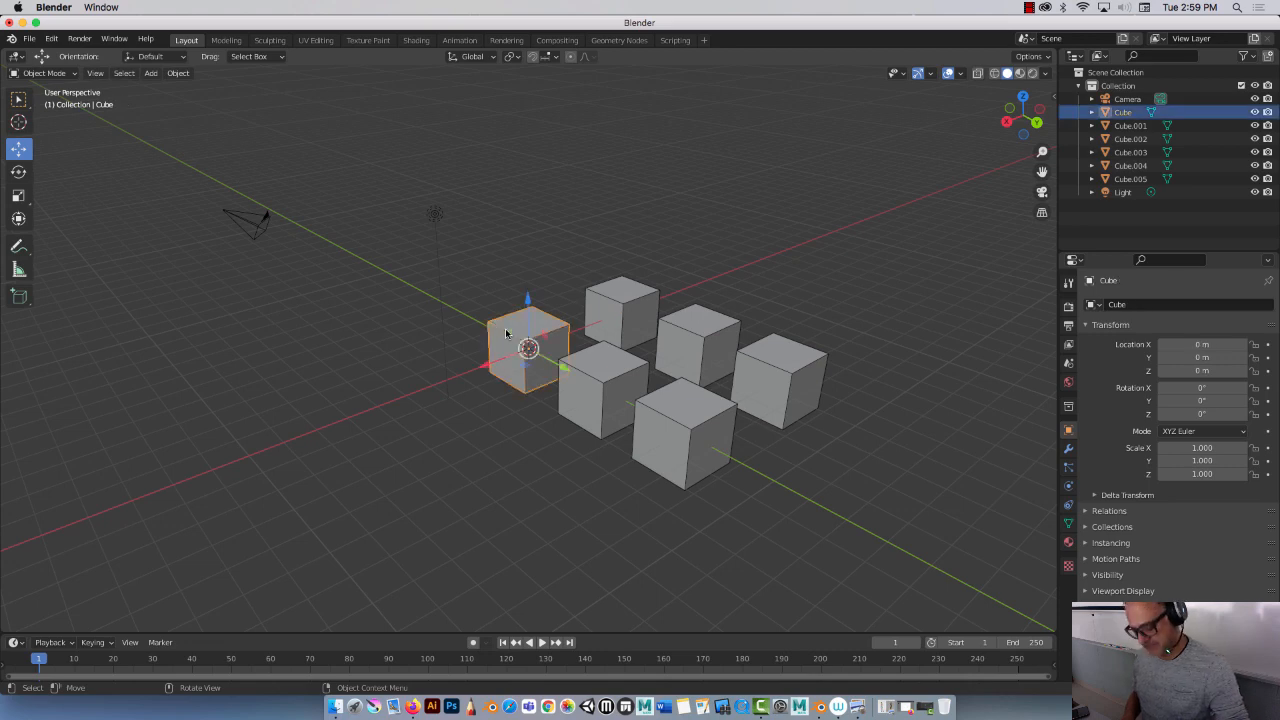
pyautogui.write('s.25')
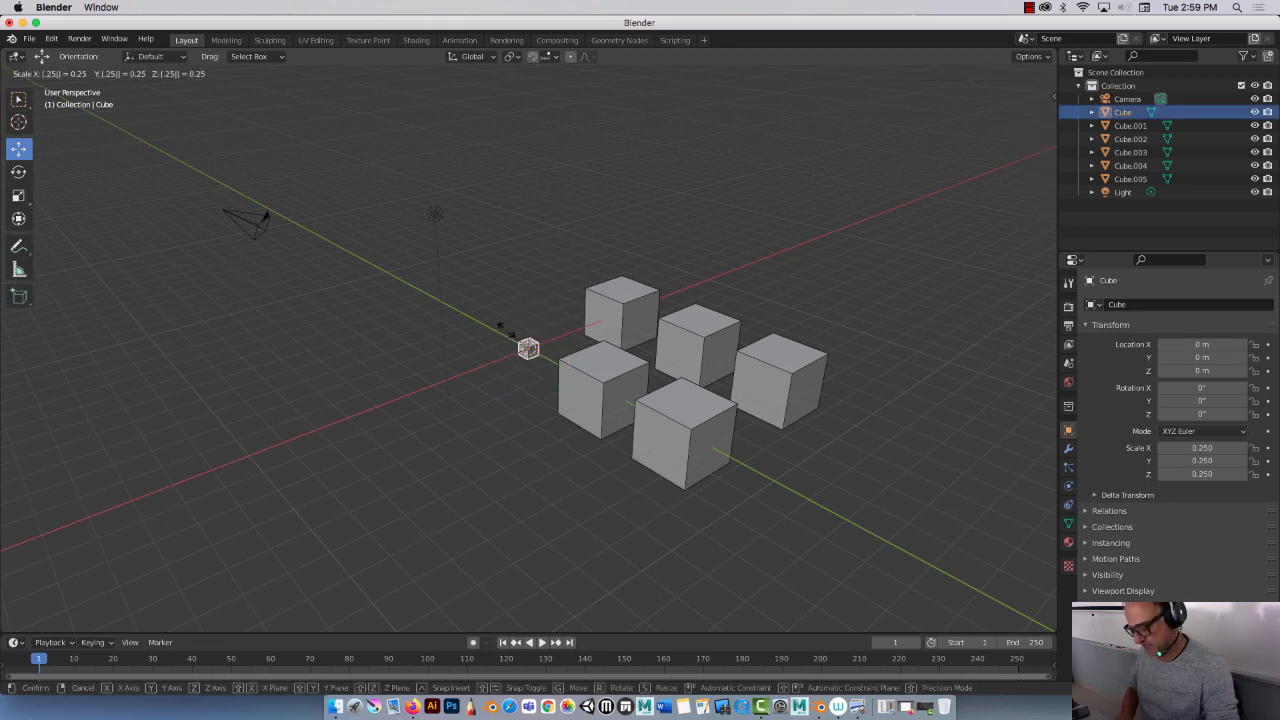
pyautogui.press('Return')
# Step: Scale the second cube in the first row to 0.5
pyautogui.click(595, 380)
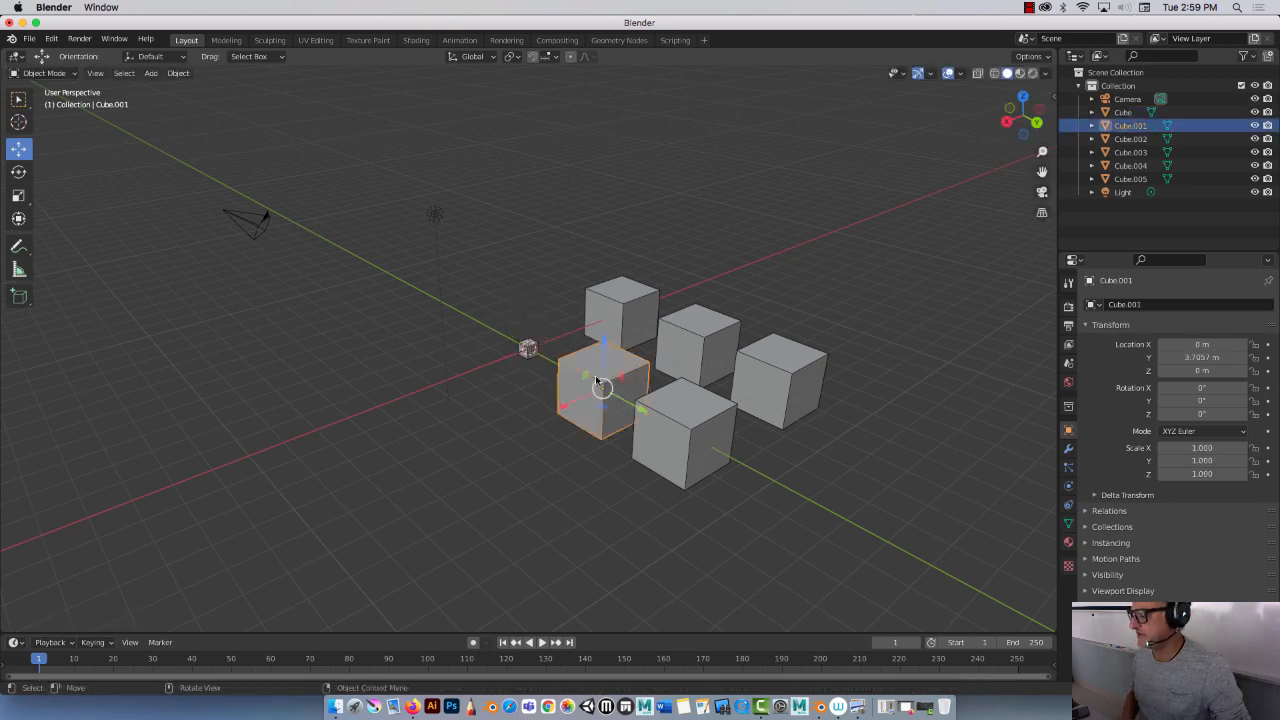
pyautogui.write('s.5')
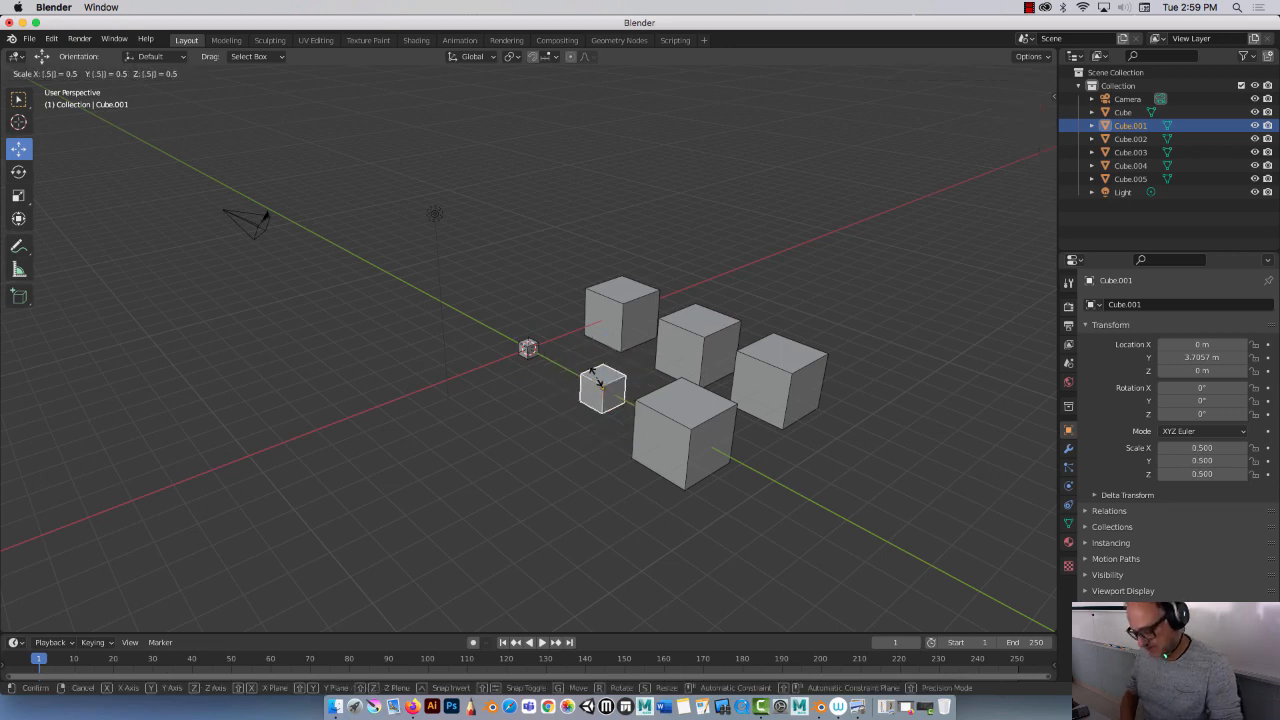
pyautogui.press('Return')
# Step: Add a plane mesh and scale it by 10
pyautogui.click(462, 437)
pyautogui.moveTo(423, 477); pyautogui.dragTo(499, 500, button='middle')
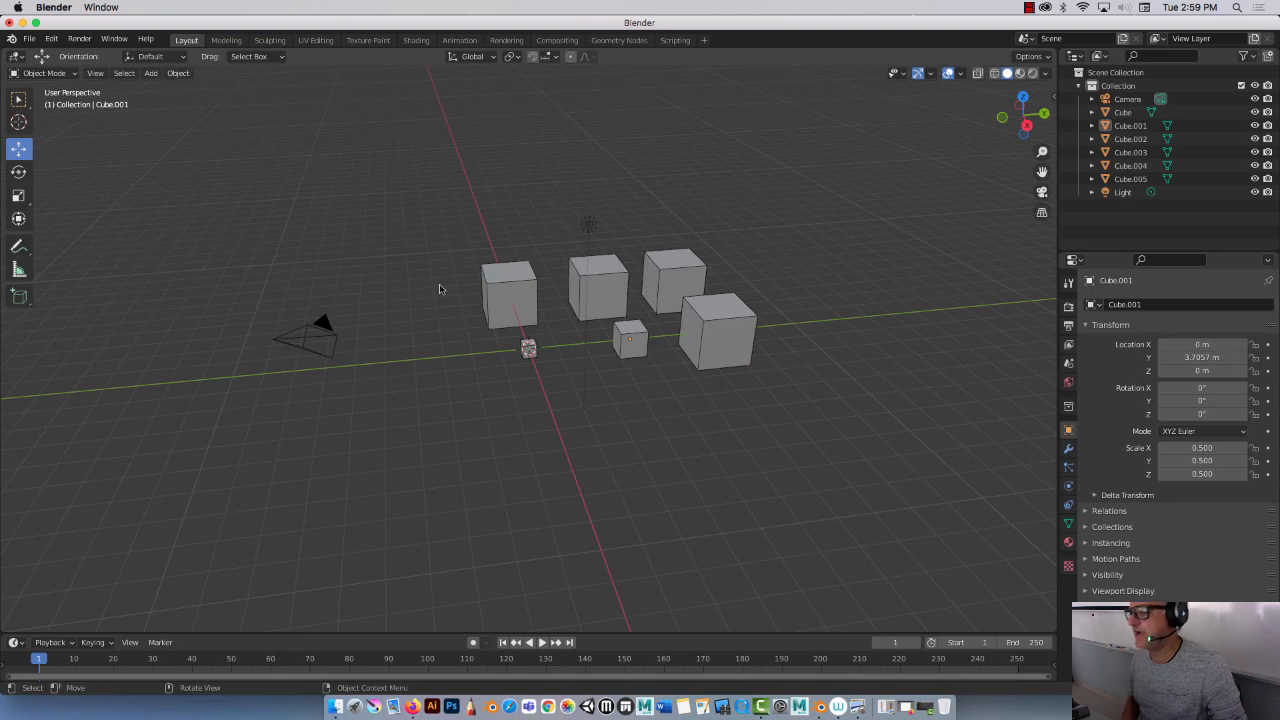
pyautogui.click(151, 74)
pyautogui.moveTo(170, 90)
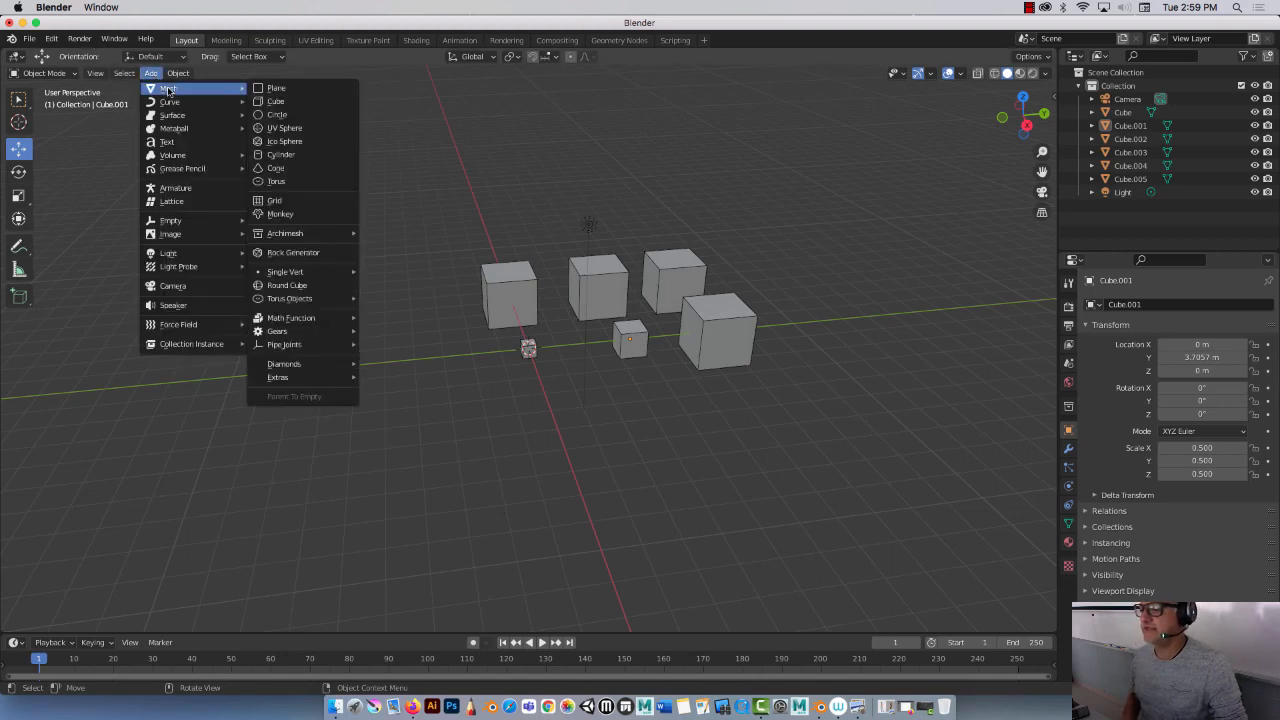
pyautogui.click(278, 89)
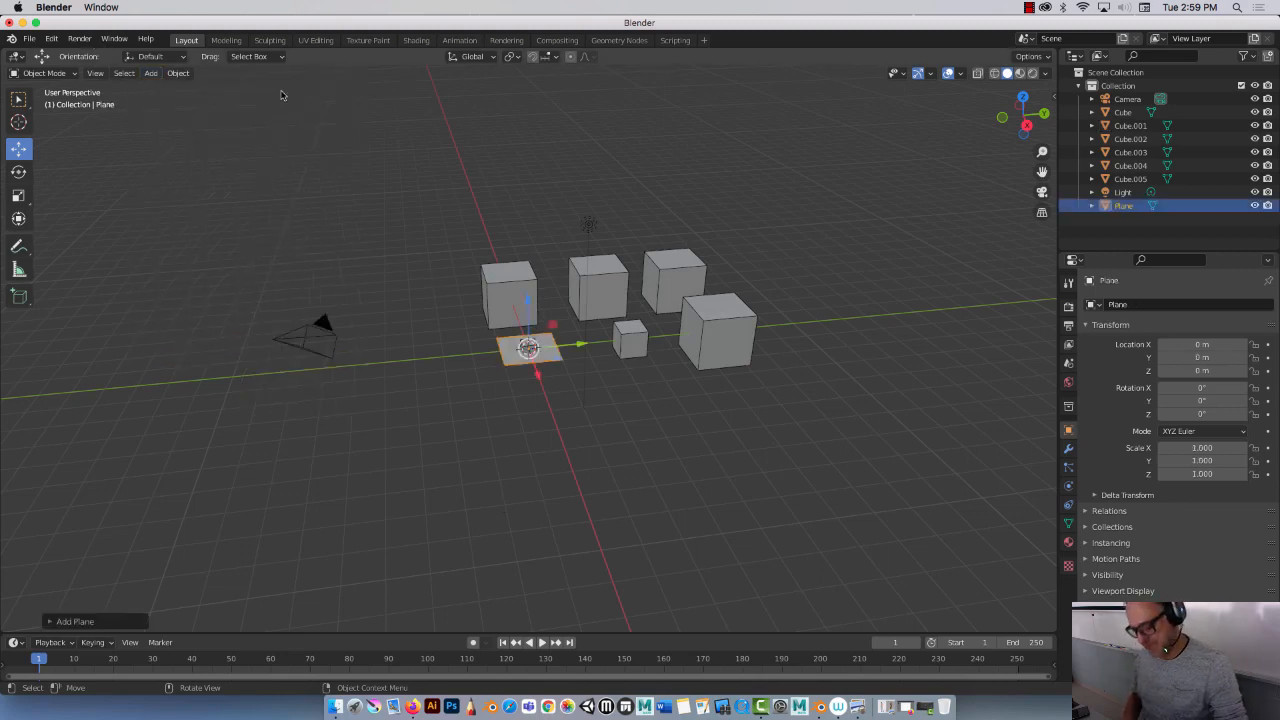
pyautogui.write('s10')
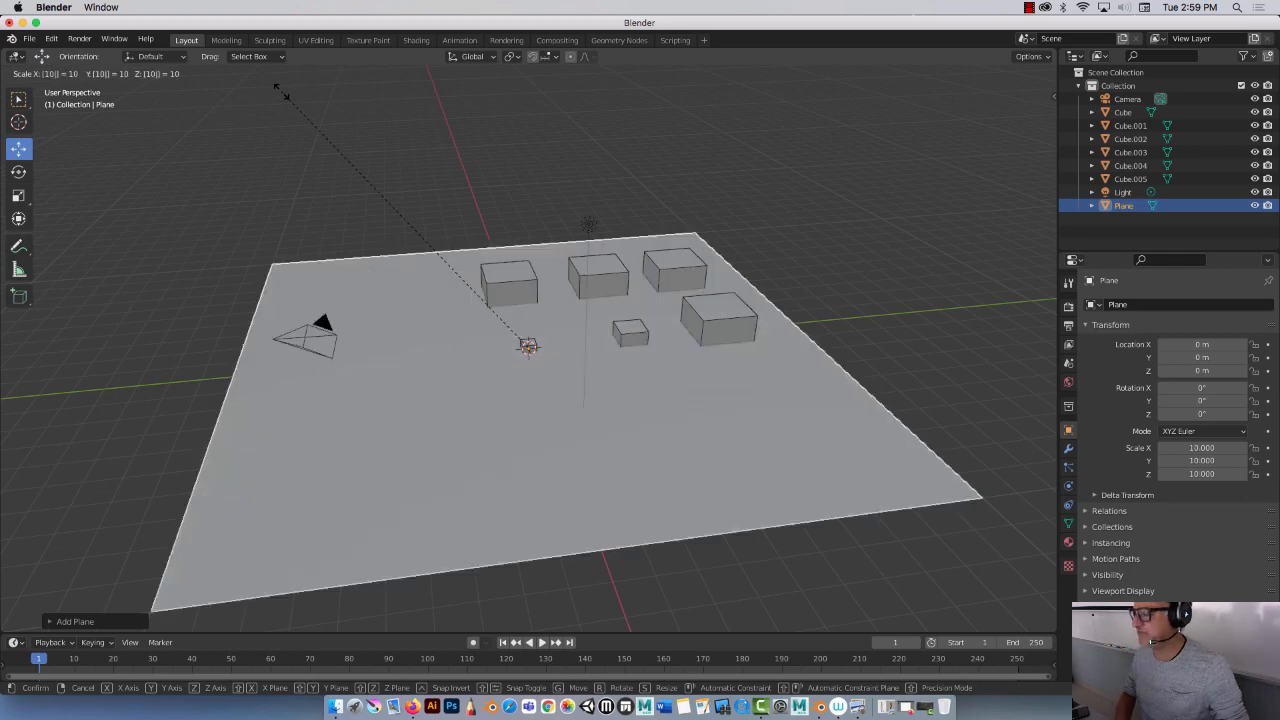
pyautogui.press('Return')
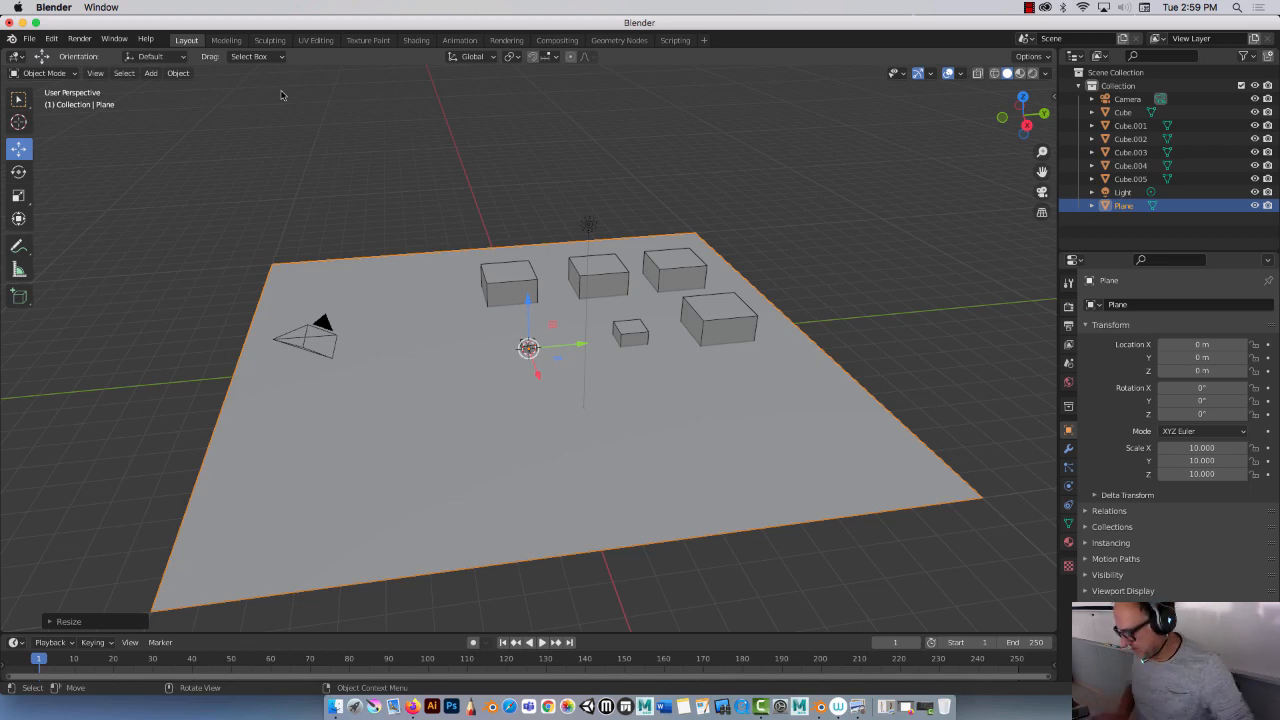
# Step: Lower the plane in front view and set its Z location to -1 m
pyautogui.press('KP_1')
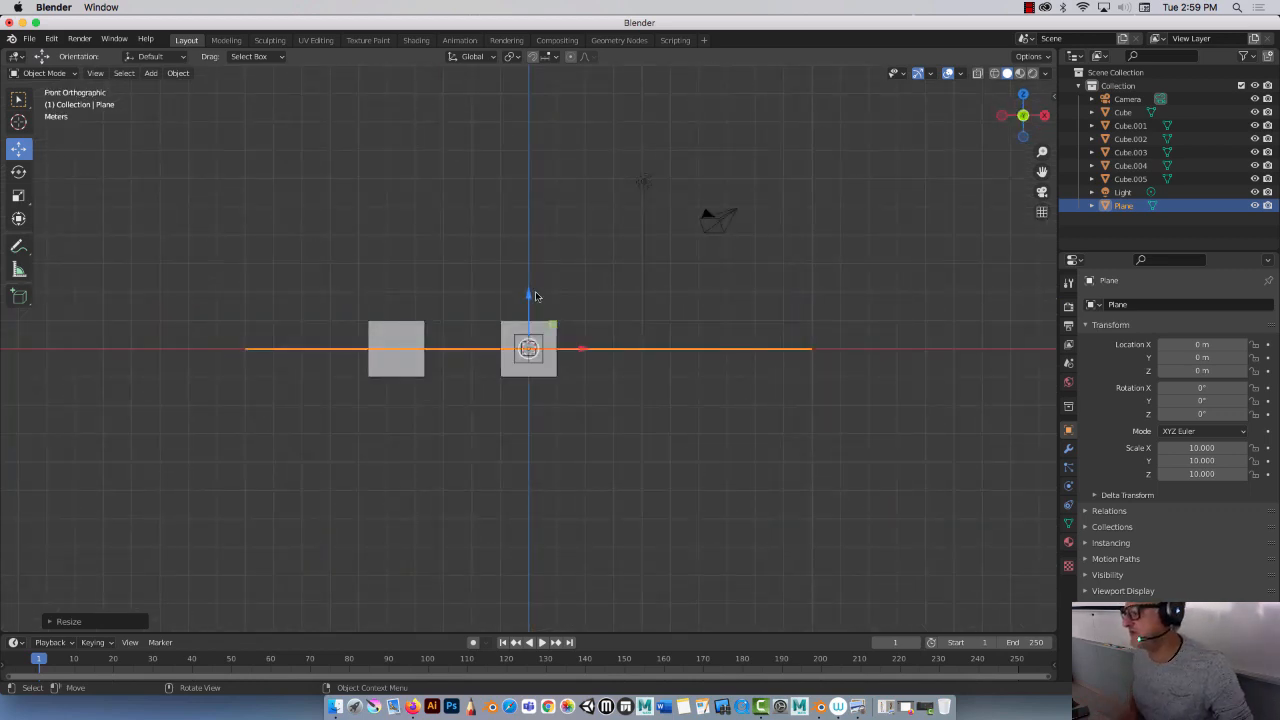
pyautogui.moveTo(529, 296); pyautogui.dragTo(519, 330)
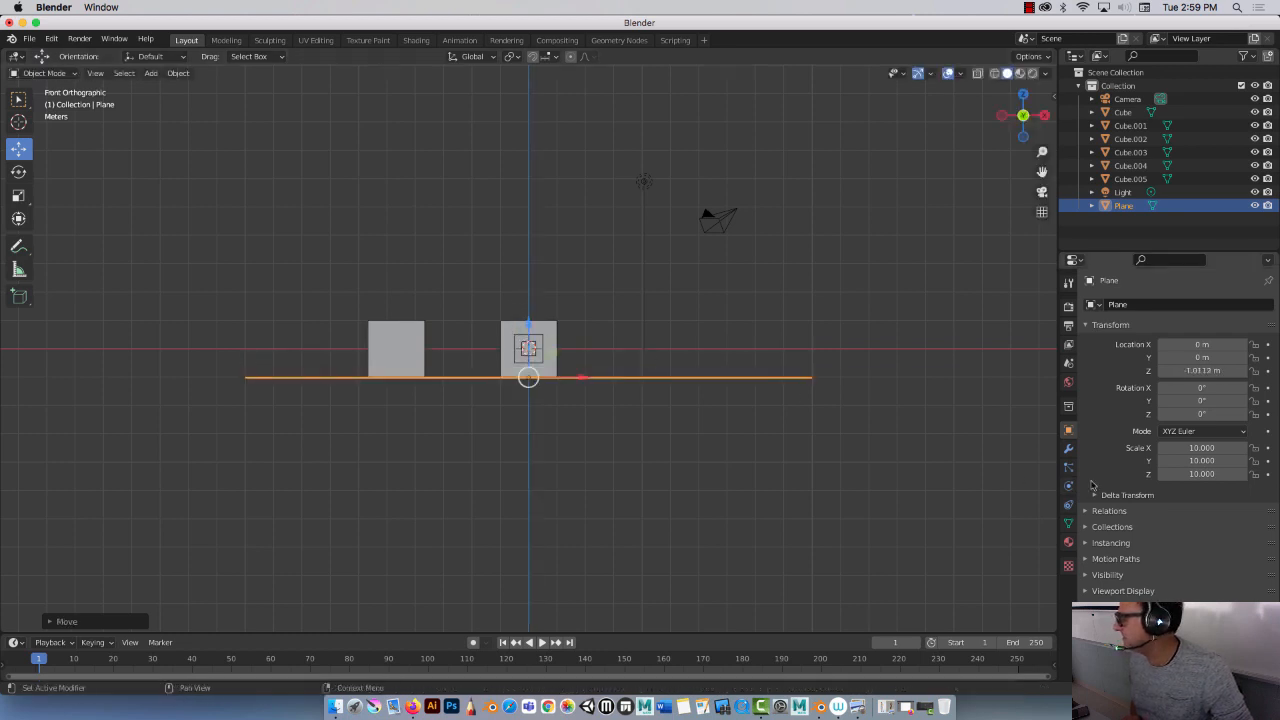
pyautogui.click(1198, 370)
pyautogui.press('BackSpace')
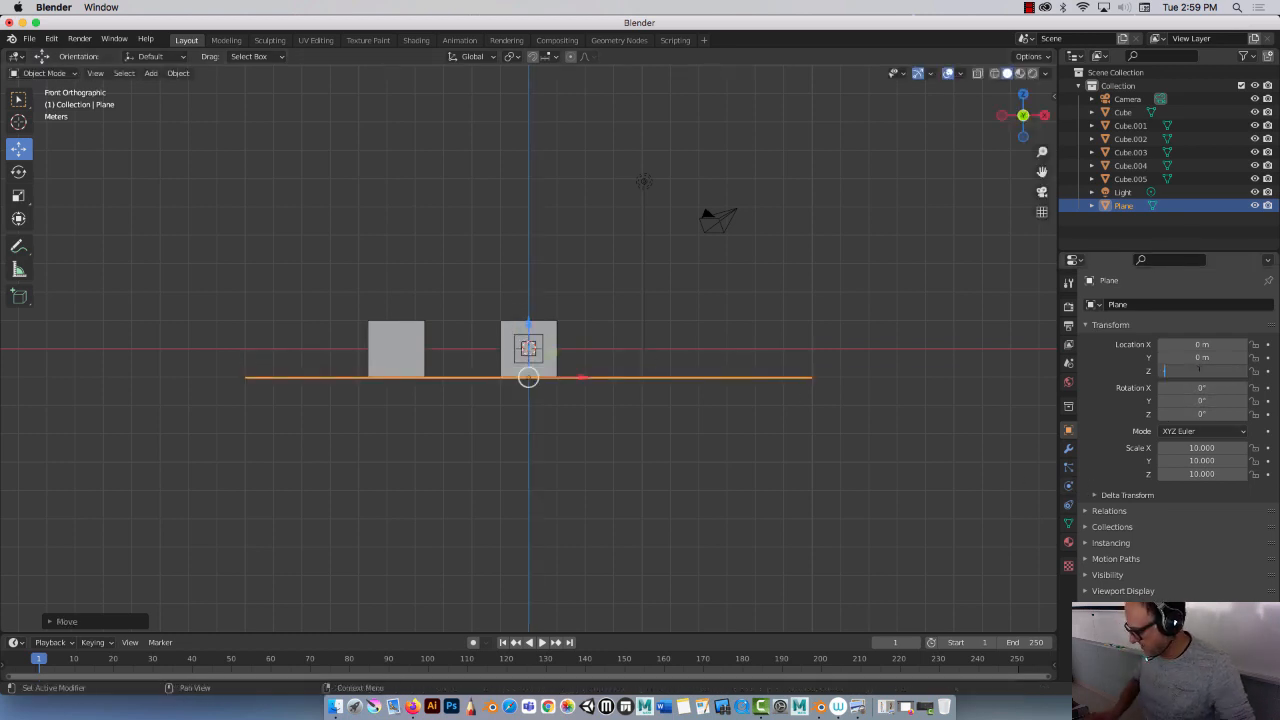
pyautogui.write('-1')
pyautogui.press('Return')
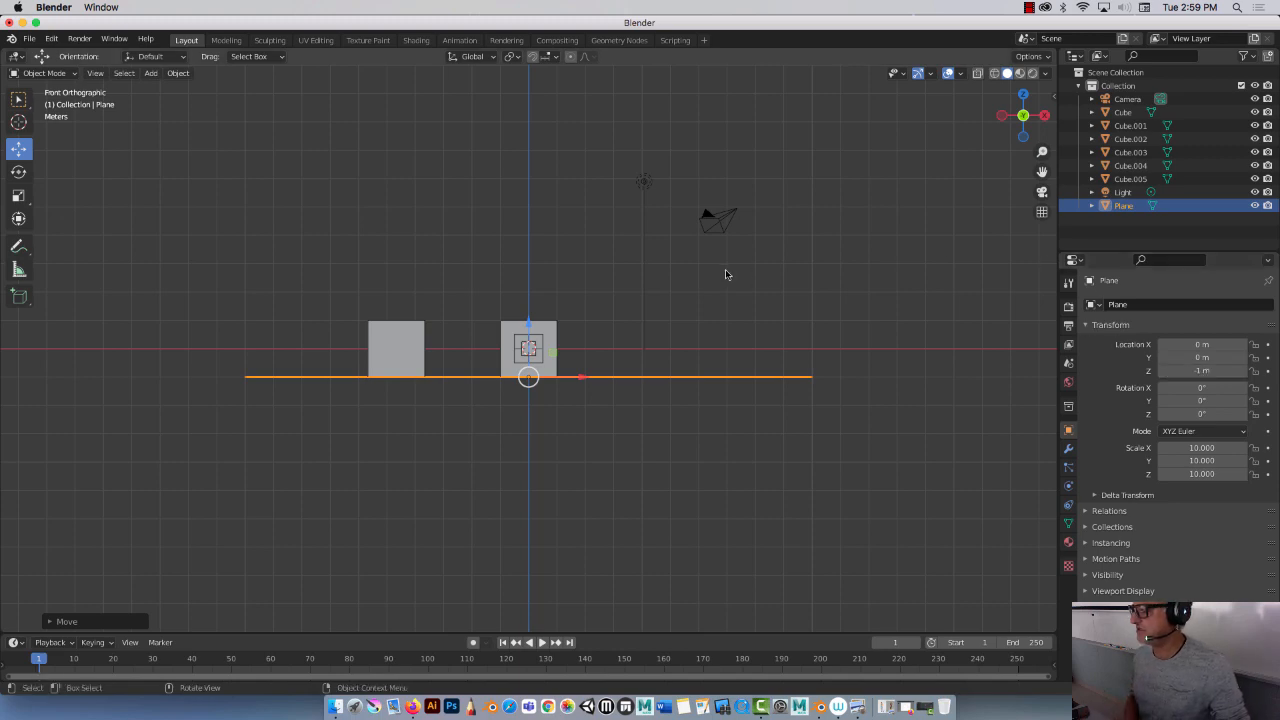
# Step: Select all six cubes and move them together across the plane
pyautogui.click(757, 283)
pyautogui.moveTo(757, 283); pyautogui.dragTo(568, 297, button='middle')
pyautogui.moveTo(712, 200); pyautogui.dragTo(567, 303, button='middle')
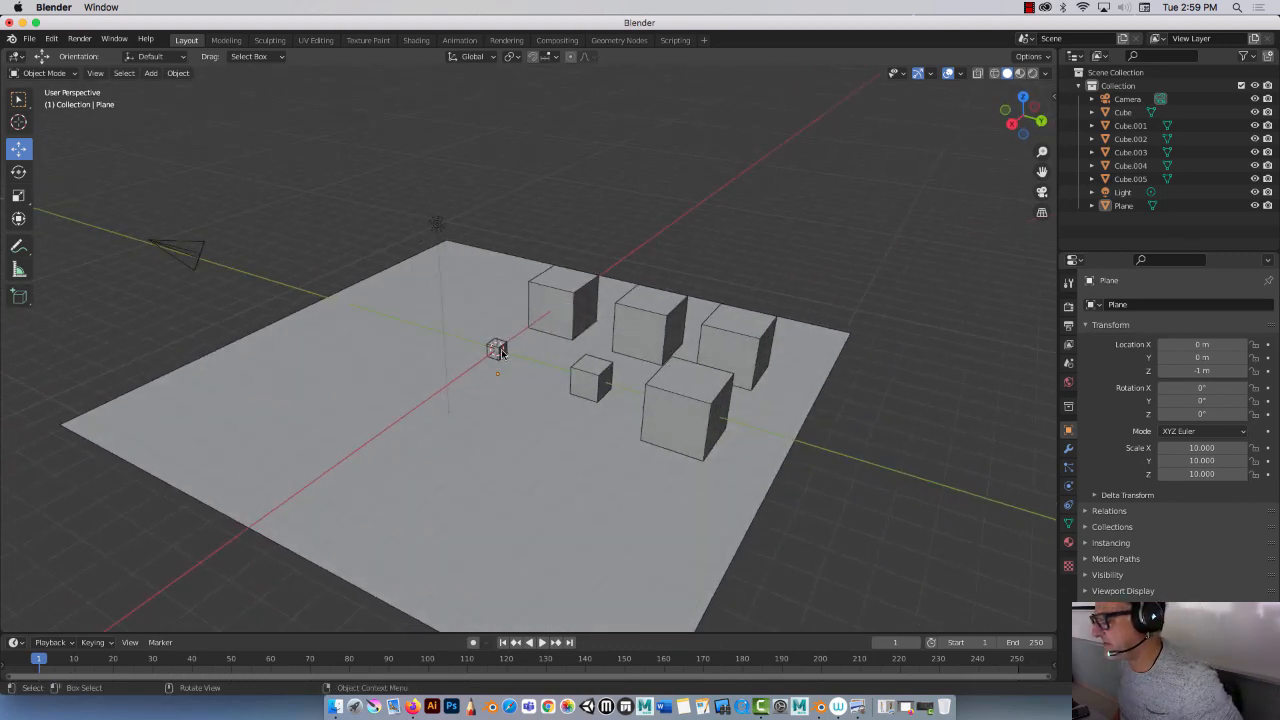
pyautogui.click(500, 348)
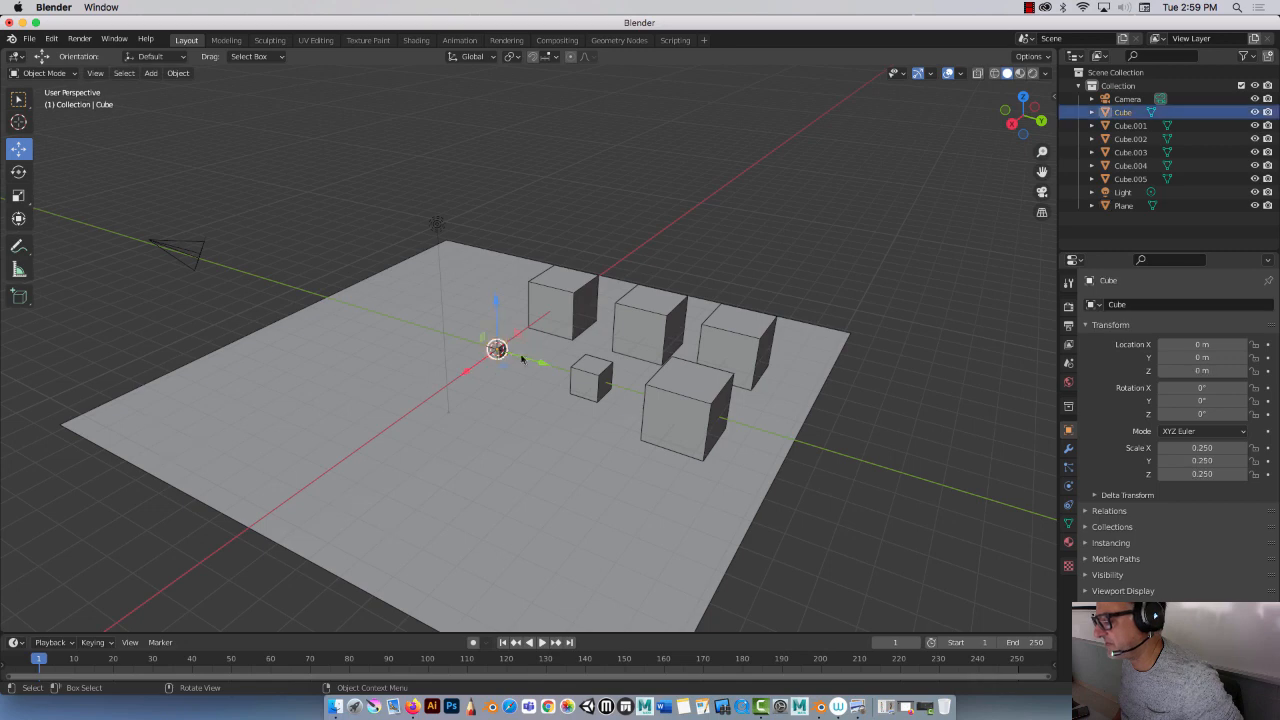
pyautogui.keyDown('shift'); pyautogui.click(598, 377); pyautogui.keyUp('shift')
pyautogui.keyDown('shift'); pyautogui.click(697, 393); pyautogui.keyUp('shift')
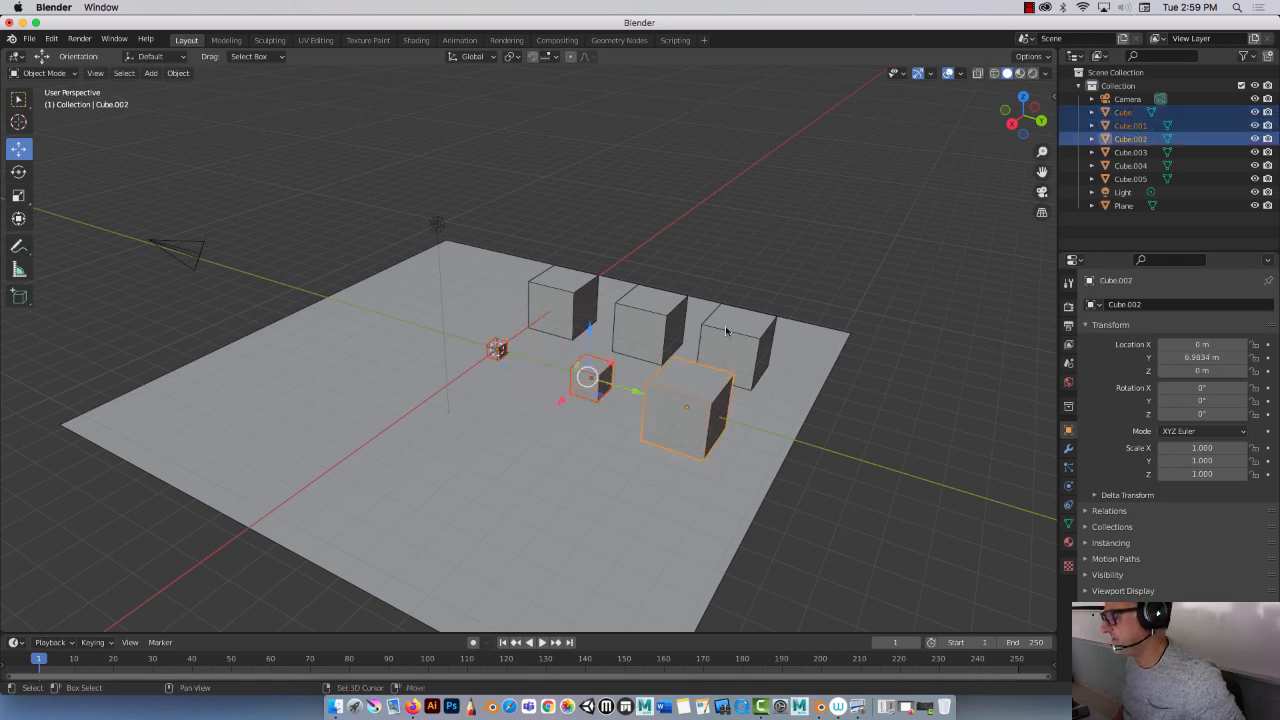
pyautogui.keyDown('shift'); pyautogui.click(730, 333); pyautogui.keyUp('shift')
pyautogui.keyDown('shift'); pyautogui.click(656, 308); pyautogui.keyUp('shift')
pyautogui.keyDown('shift'); pyautogui.click(568, 296); pyautogui.keyUp('shift')
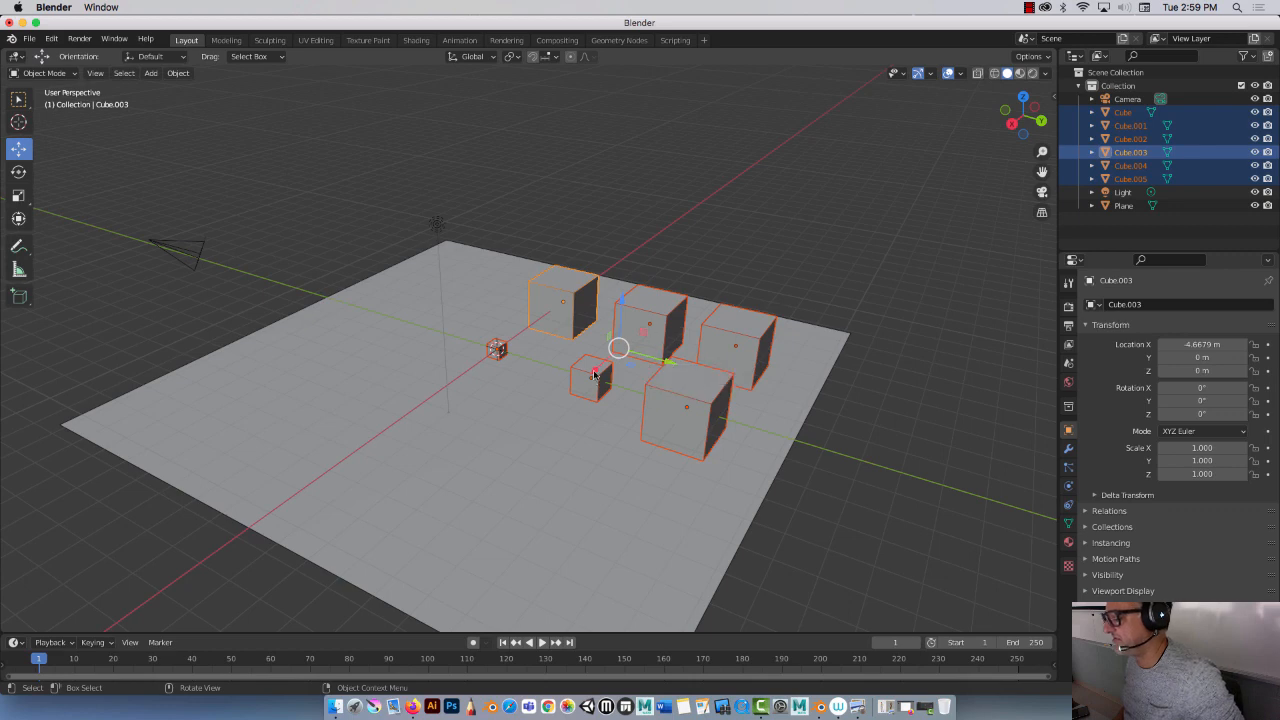
pyautogui.press('g')
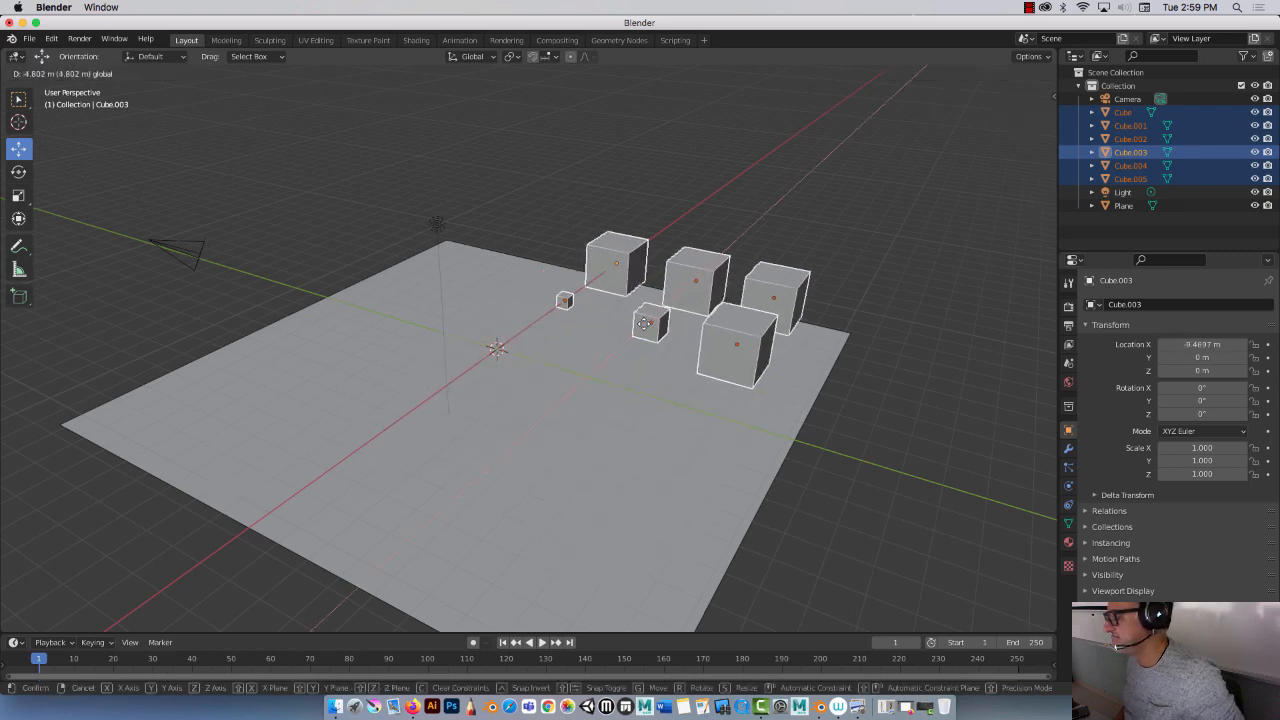
pyautogui.moveTo(644, 323); pyautogui.dragTo(645, 333)
# Step: Refine the cubes' position along X in front orthographic view, placing the selection at about -8.97 m
pyautogui.press('KP_3')
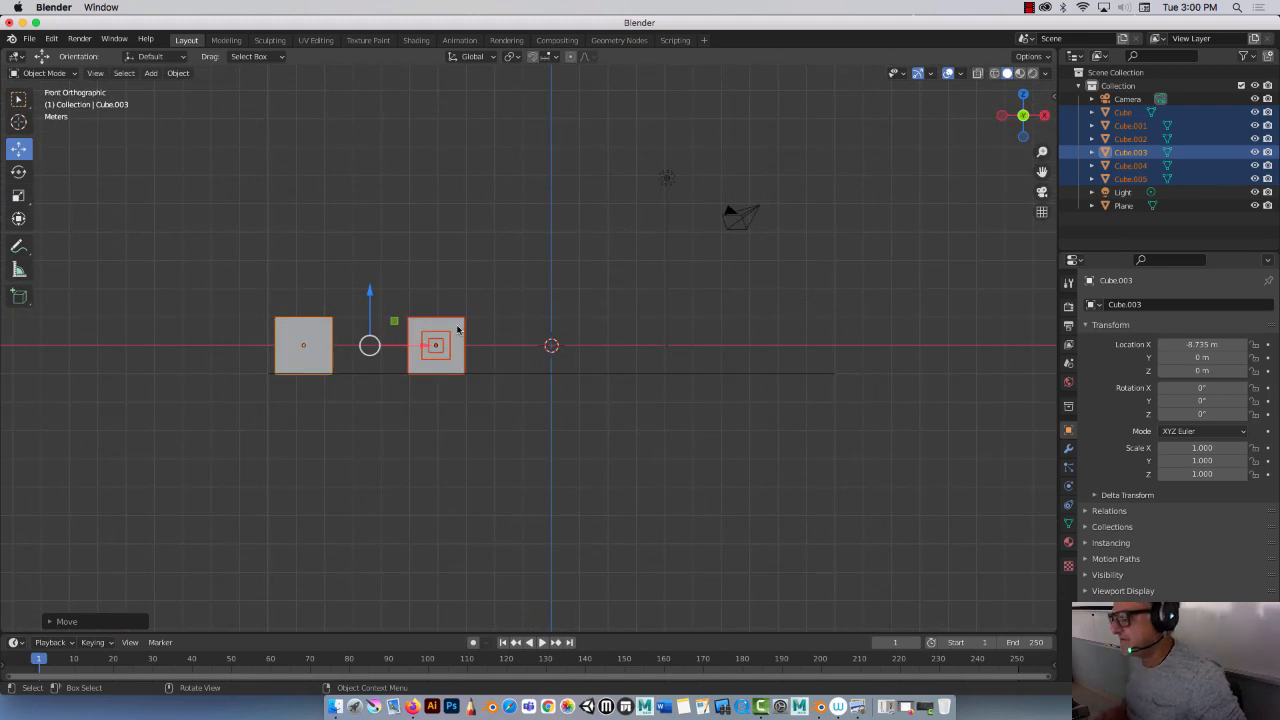
pyautogui.press('g')
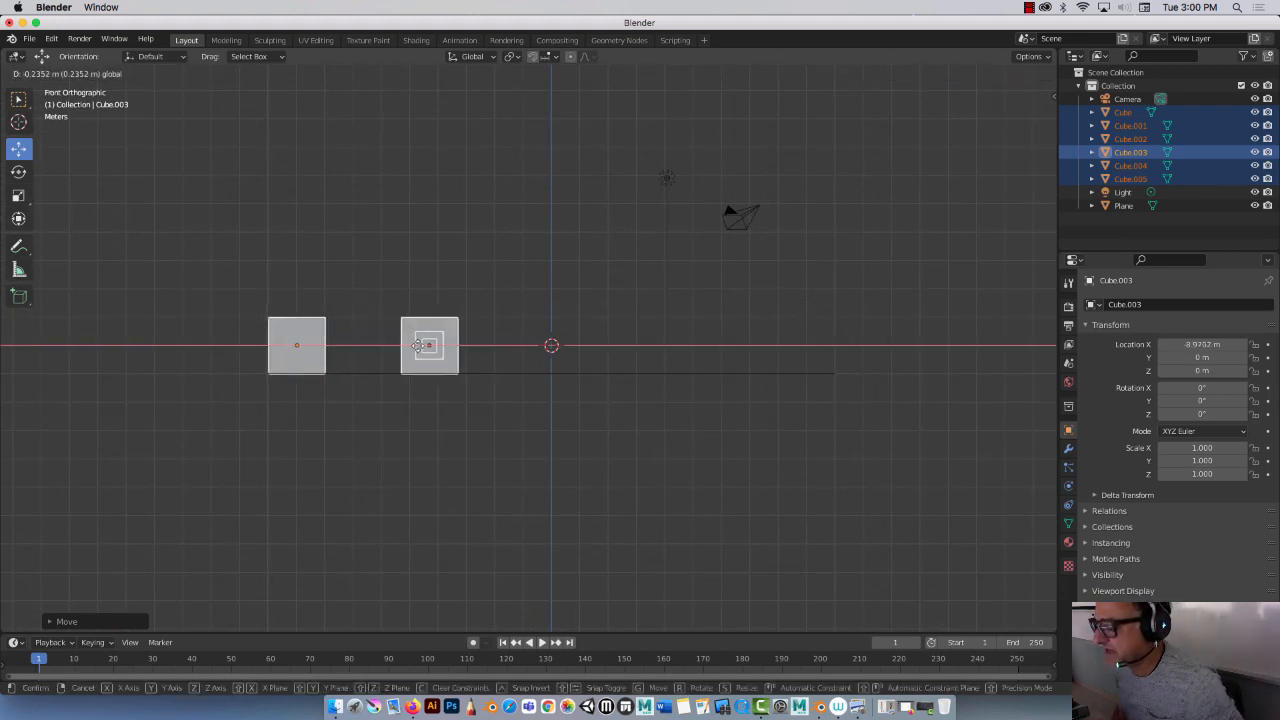
pyautogui.click(418, 348)
# Step: Check the layout from the right side view, orbit back to perspective and deselect everything
pyautogui.press('KP_3')
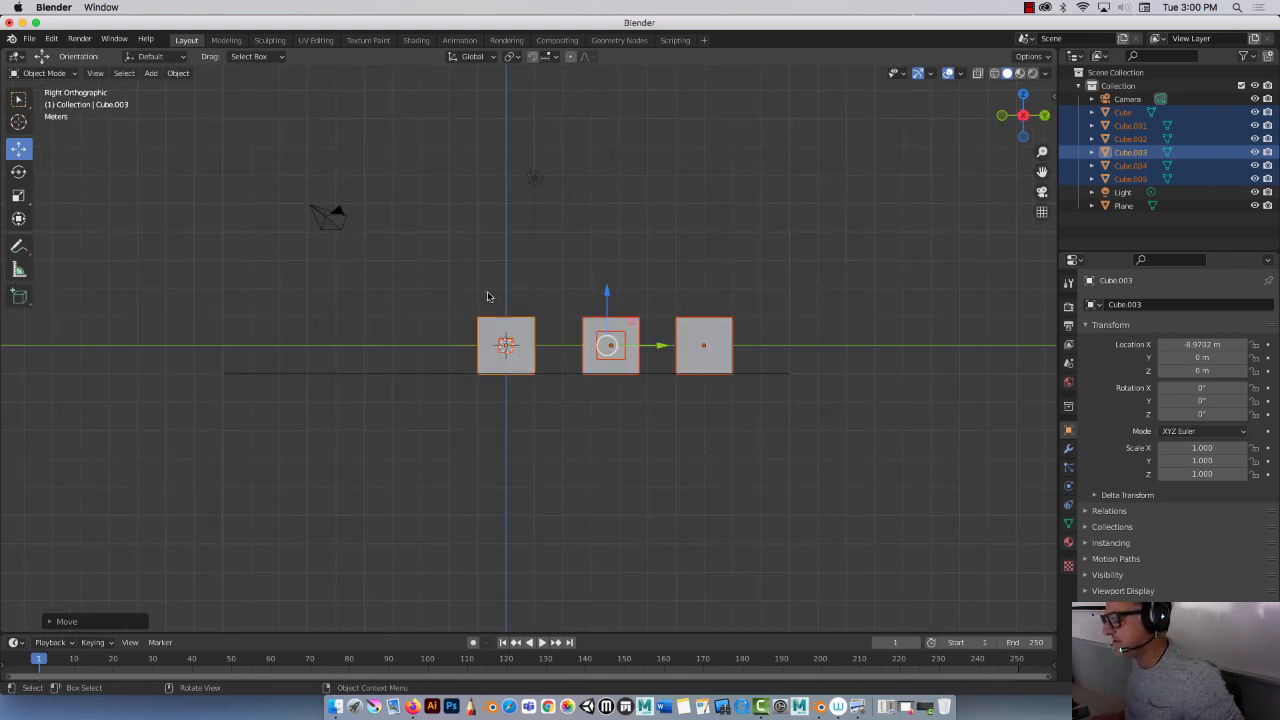
pyautogui.moveTo(489, 294); pyautogui.dragTo(401, 335, button='middle')
pyautogui.hotkey('alt', 'a')
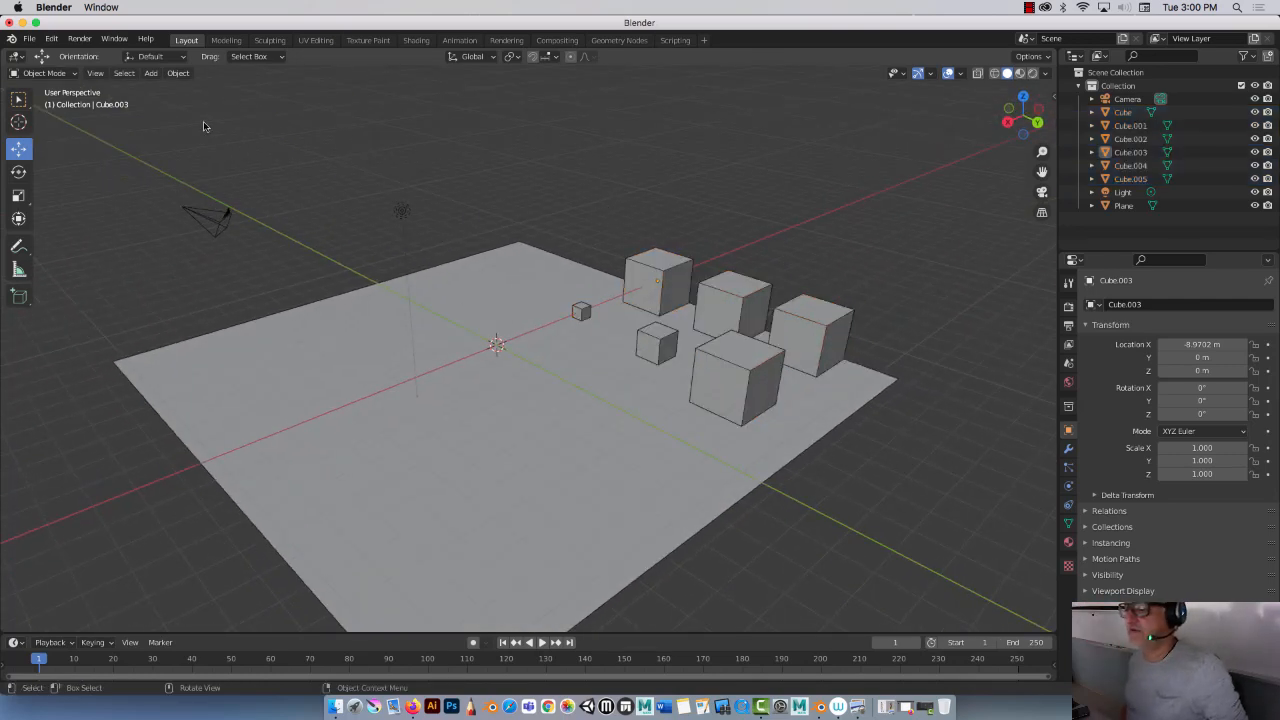
# Step: Add a cylinder mesh at the origin
pyautogui.click(156, 75)
pyautogui.moveTo(168, 89)
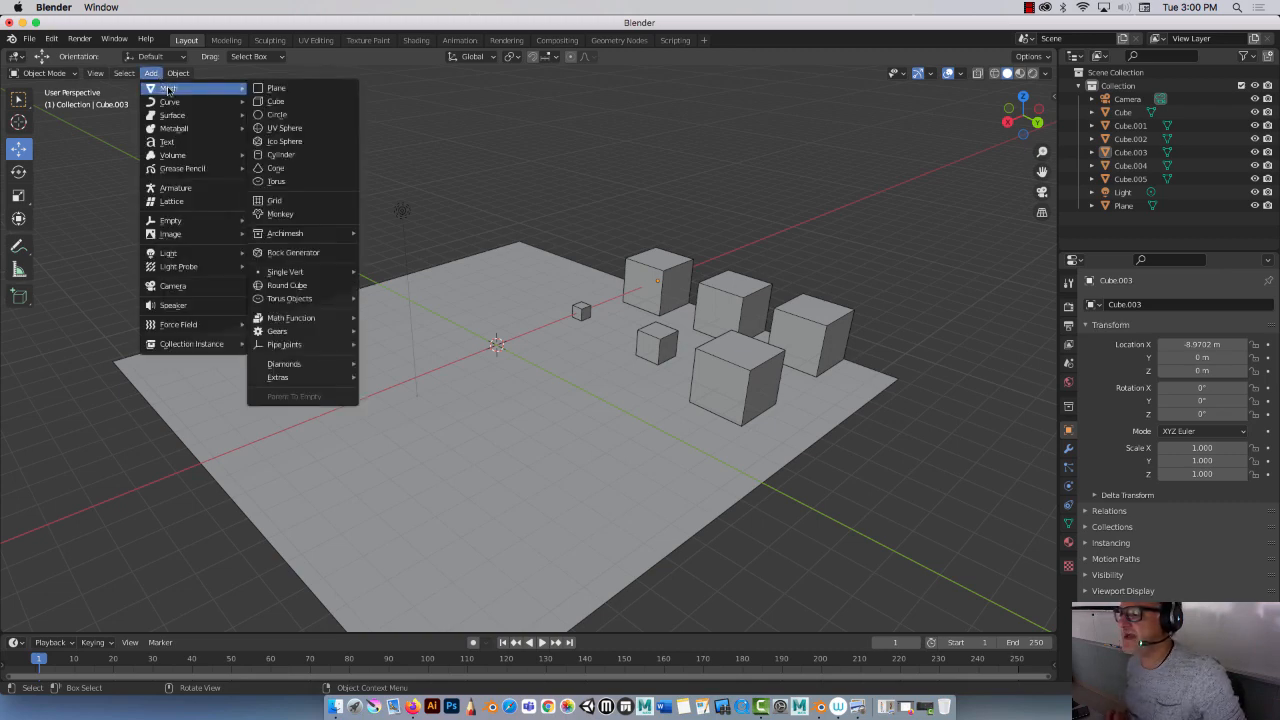
pyautogui.click(283, 154)
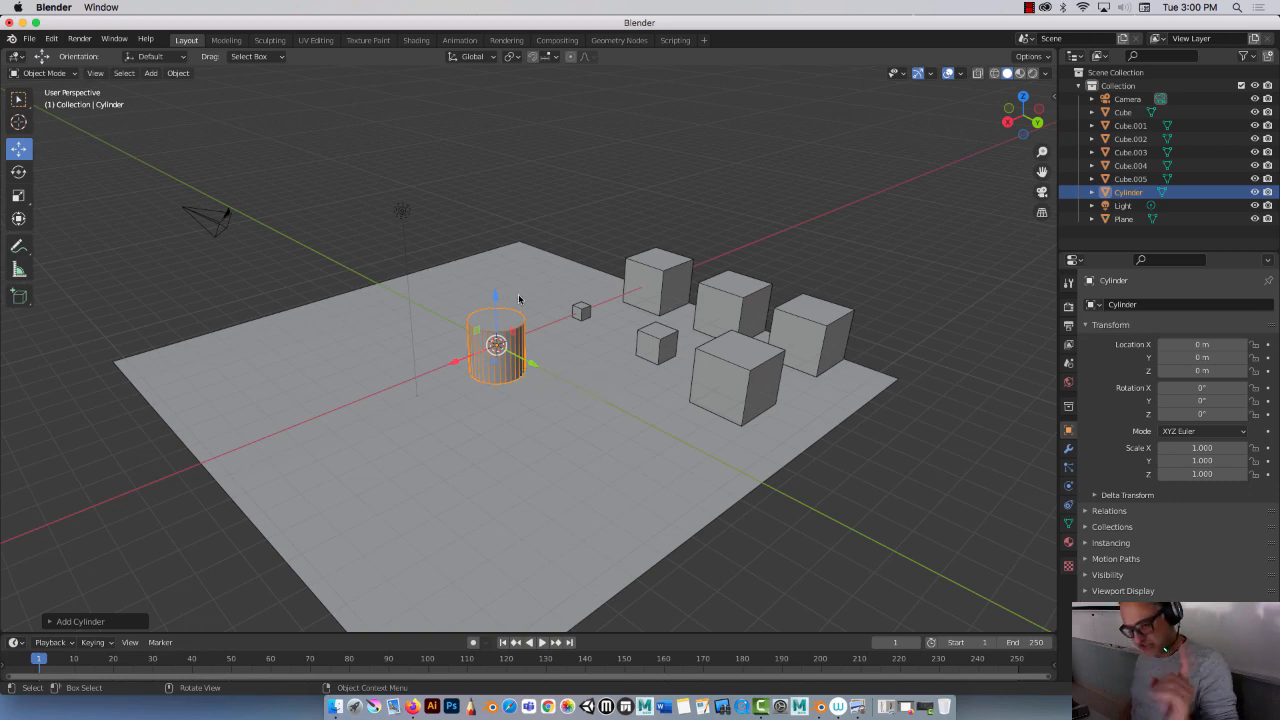
# Step: Duplicate the cylinder and move the copy straight up along Z to about 2.73 m
pyautogui.hotkey('shift', 'd')
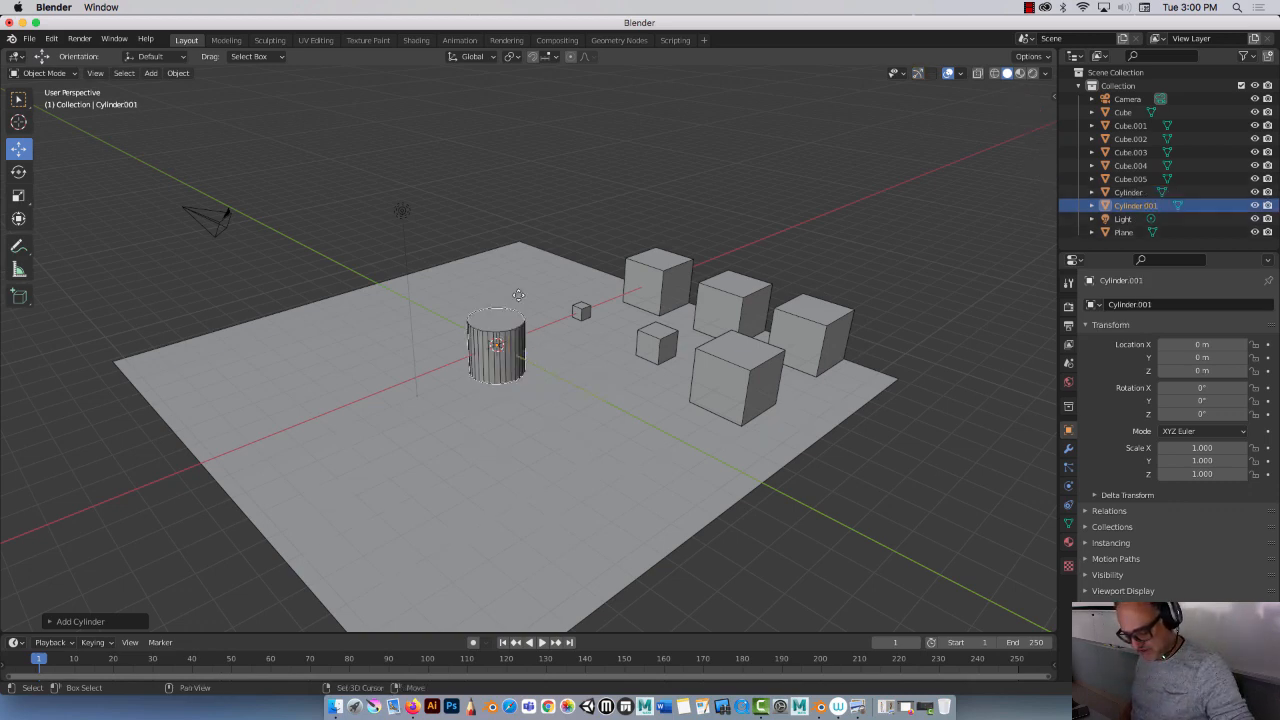
pyautogui.press('z')
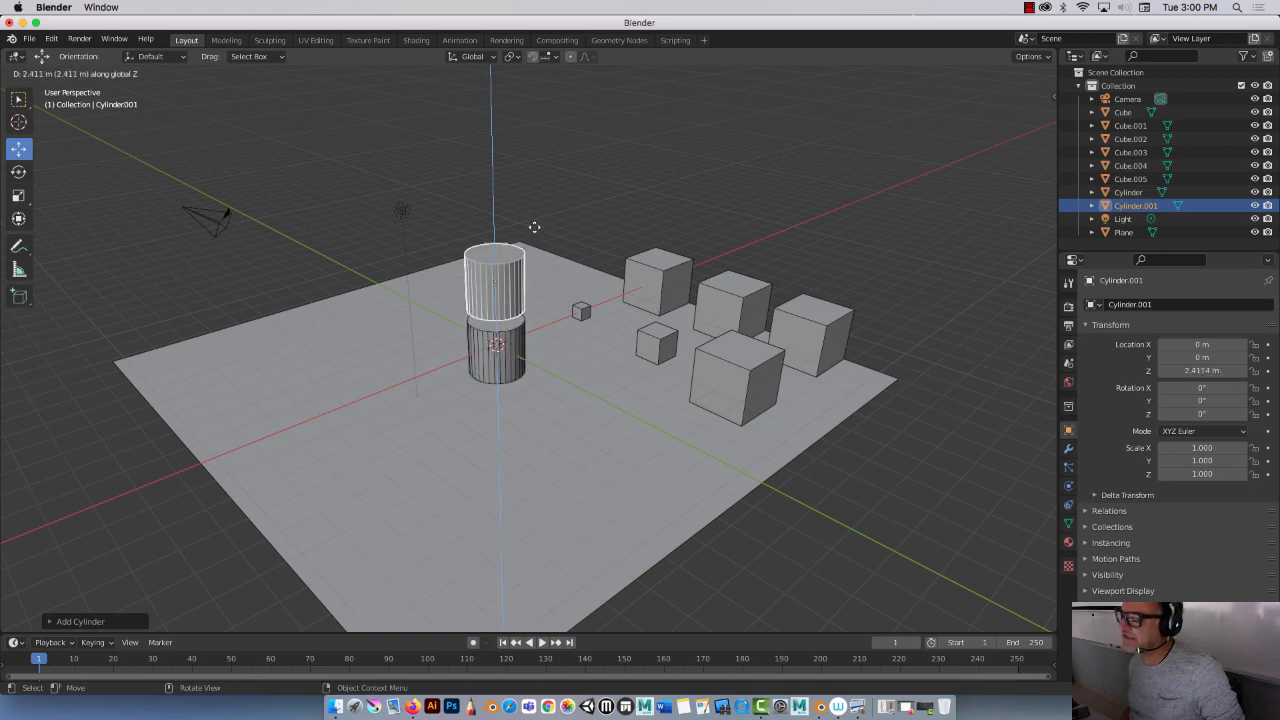
pyautogui.click(534, 226)
# Step: Duplicate the raised cylinder and stack the copy higher along Z at about 5.78 m
pyautogui.moveTo(370, 232)
pyautogui.mouseDown(button='middle')
pyautogui.moveTo(366, 209)
pyautogui.moveTo(372, 222)
pyautogui.mouseUp(button='middle')
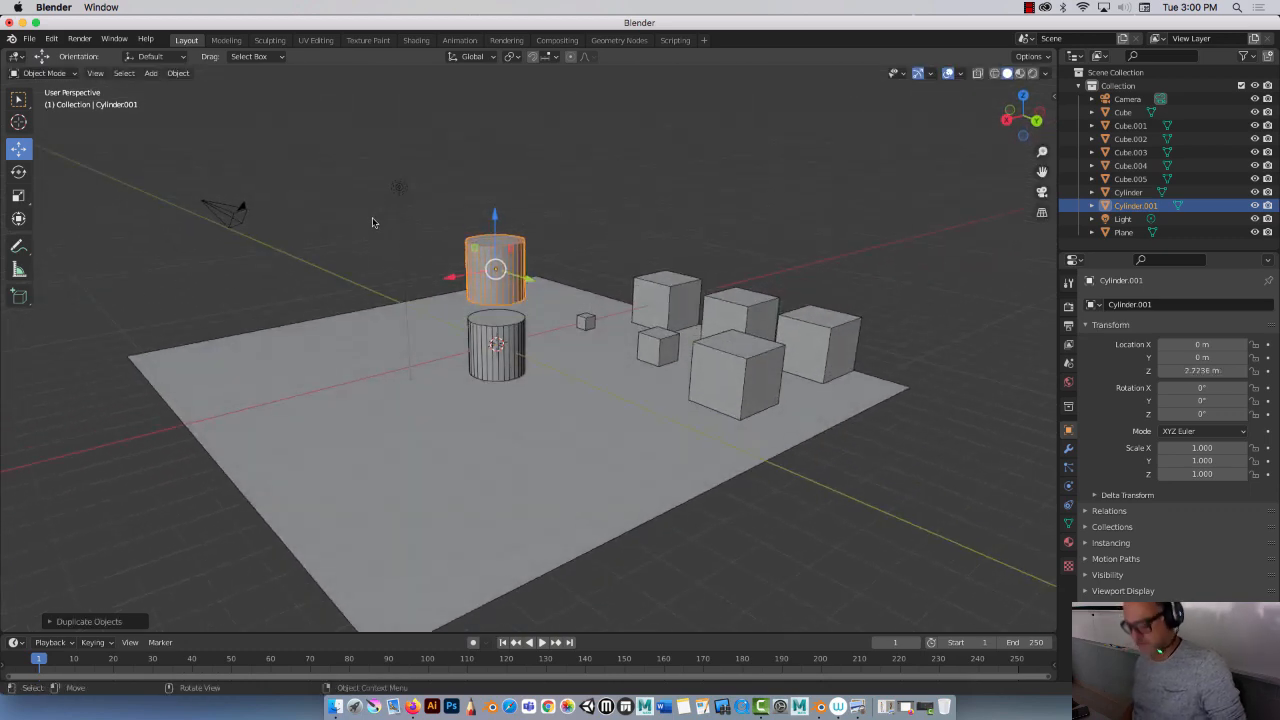
pyautogui.hotkey('shift', 'd')
pyautogui.press('z')
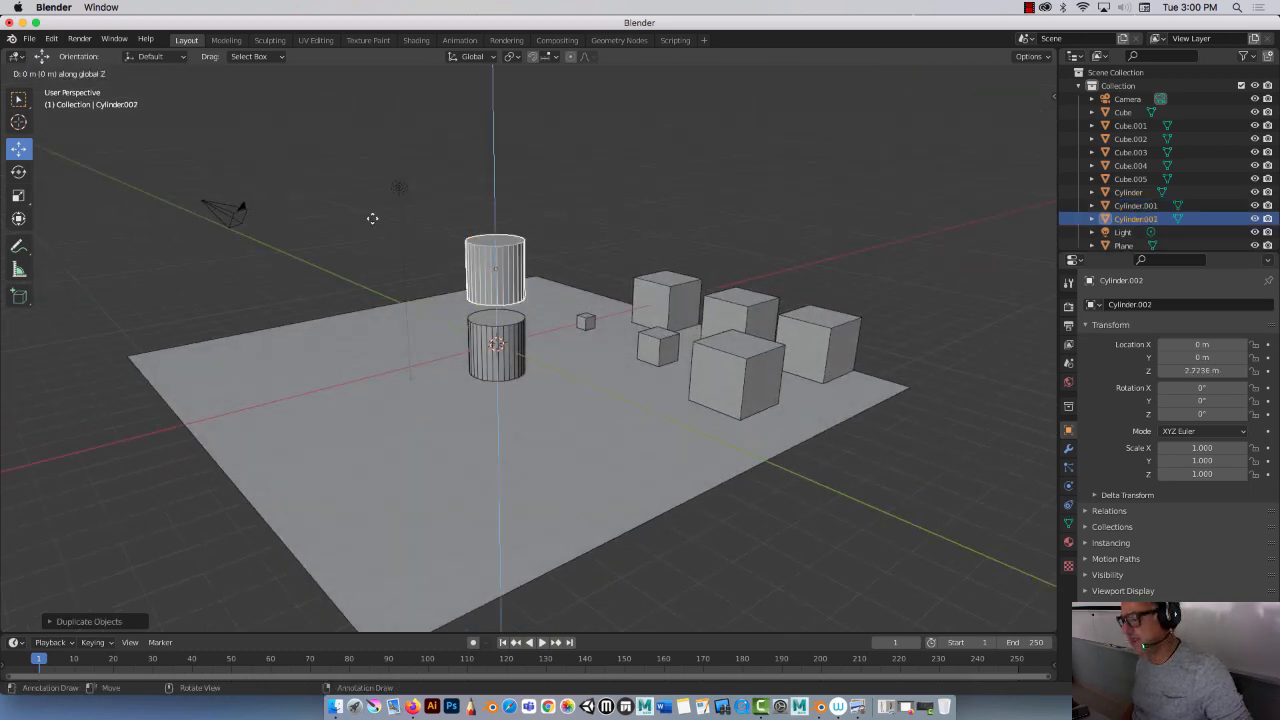
pyautogui.click(394, 131)
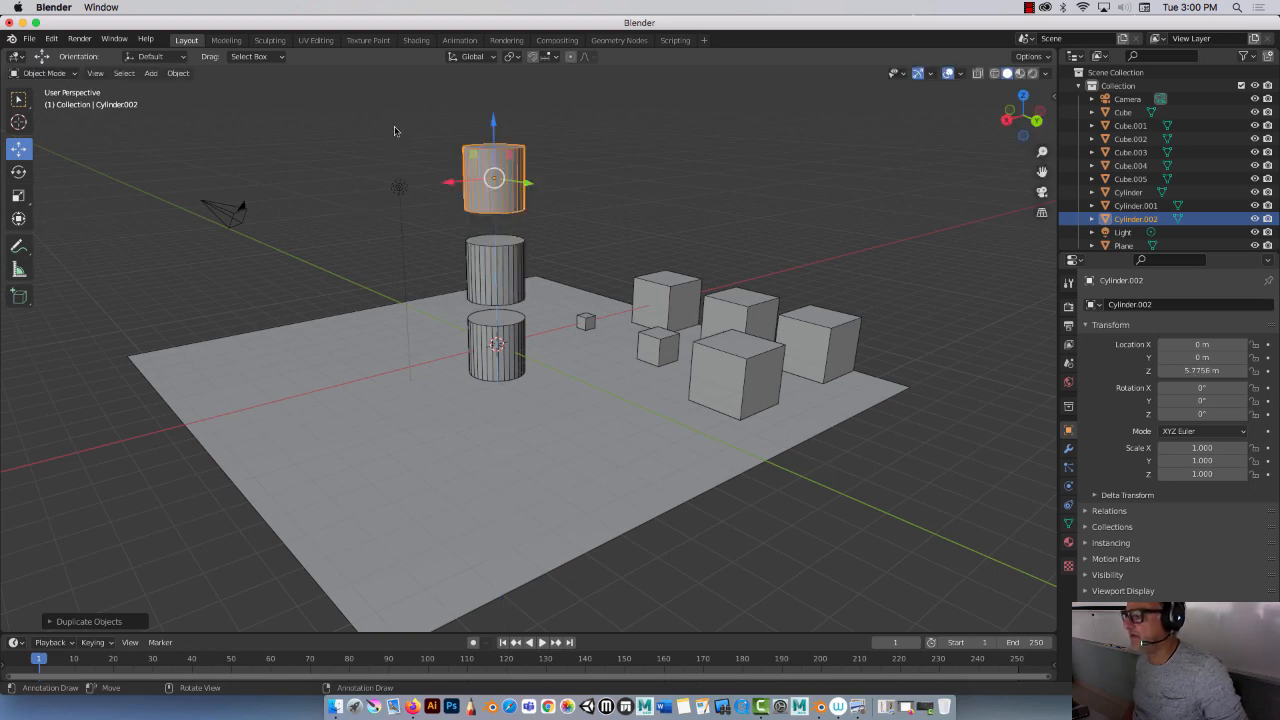
# Step: Select all three cylinders and move the stack along X to about 7.99 m
pyautogui.keyDown('shift'); pyautogui.click(487, 262); pyautogui.keyUp('shift')
pyautogui.keyDown('shift'); pyautogui.click(476, 342); pyautogui.keyUp('shift')
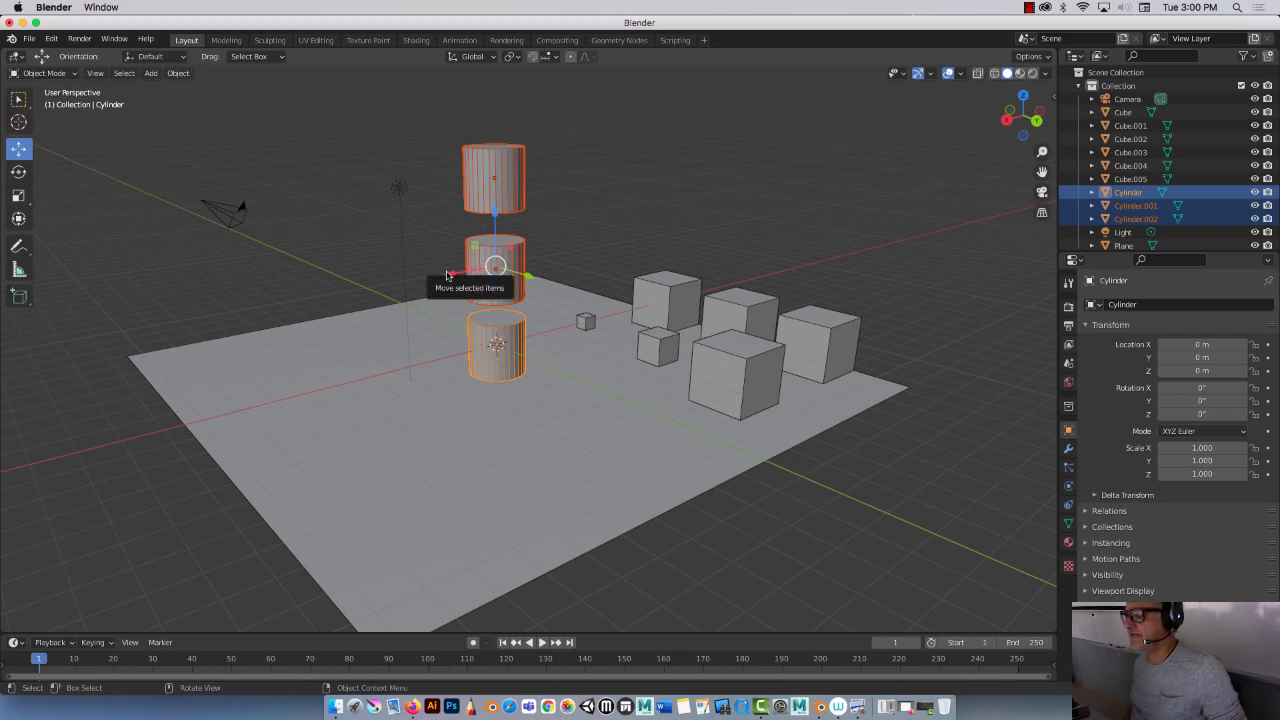
pyautogui.moveTo(473, 276); pyautogui.dragTo(222, 348)
pyautogui.moveTo(222, 348); pyautogui.dragTo(293, 397, button='middle')
# Step: Duplicate the cylinder stack and move the copy along X to about 4.67 m
pyautogui.hotkey('shift', 'd')
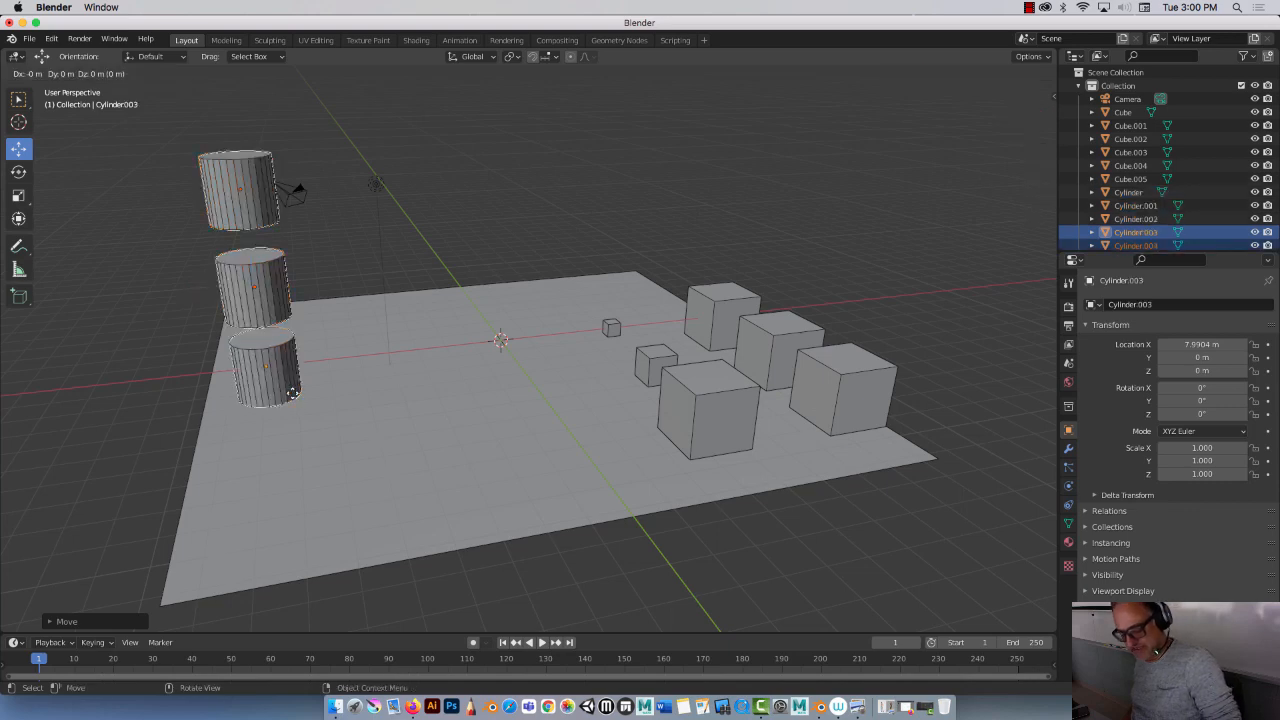
pyautogui.press('x')
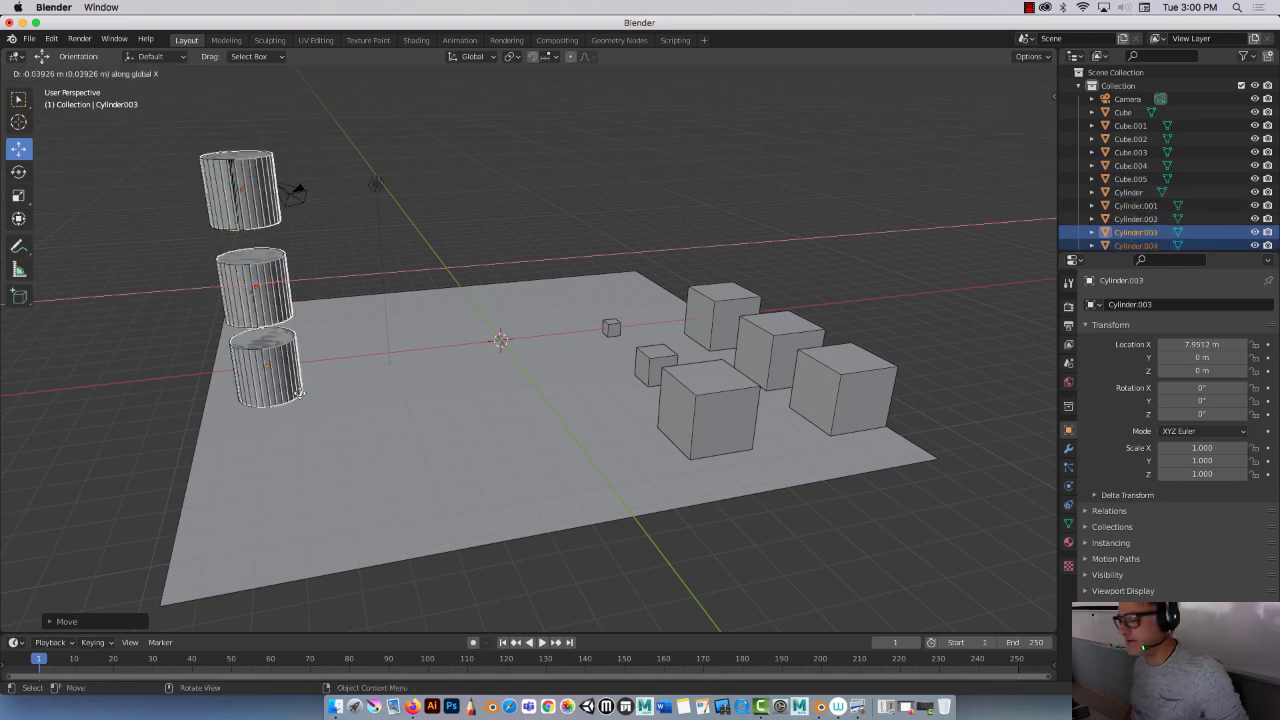
pyautogui.click(400, 388)
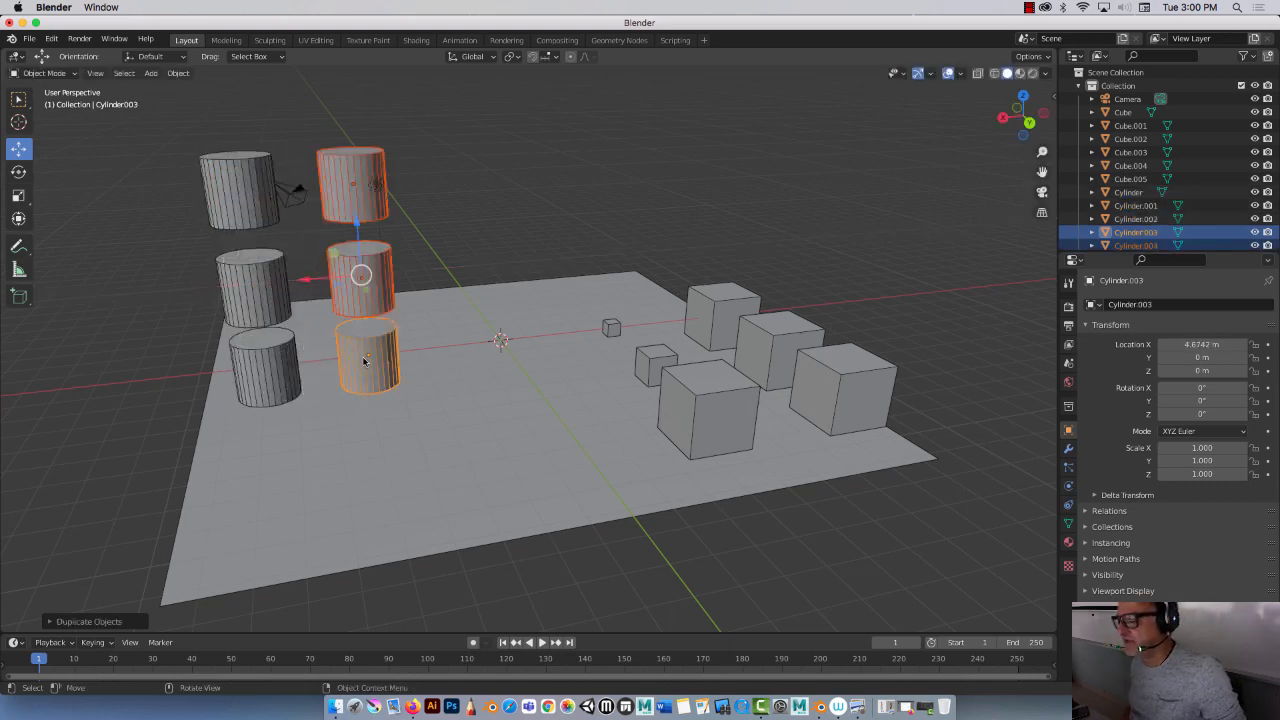
# Step: Scale the bottom cylinder of the new stack uniformly to 0.25
pyautogui.click(364, 362)
pyautogui.click(362, 358)
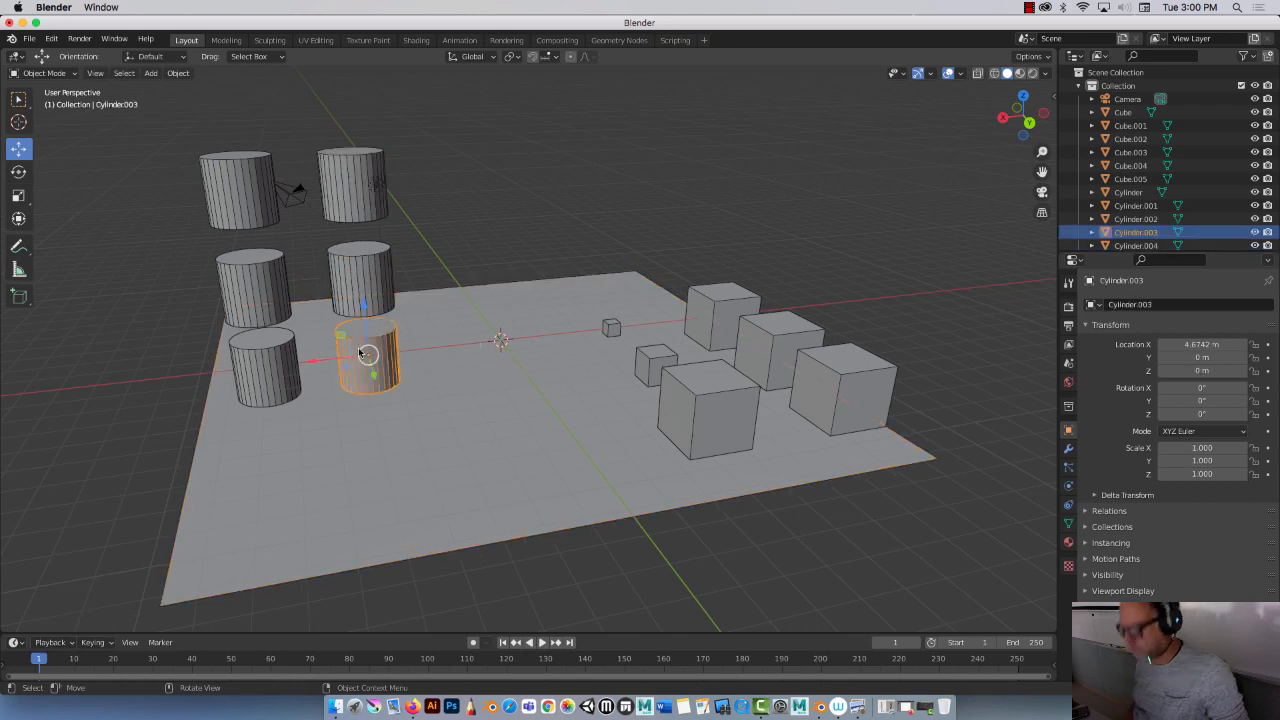
pyautogui.write('s.2')
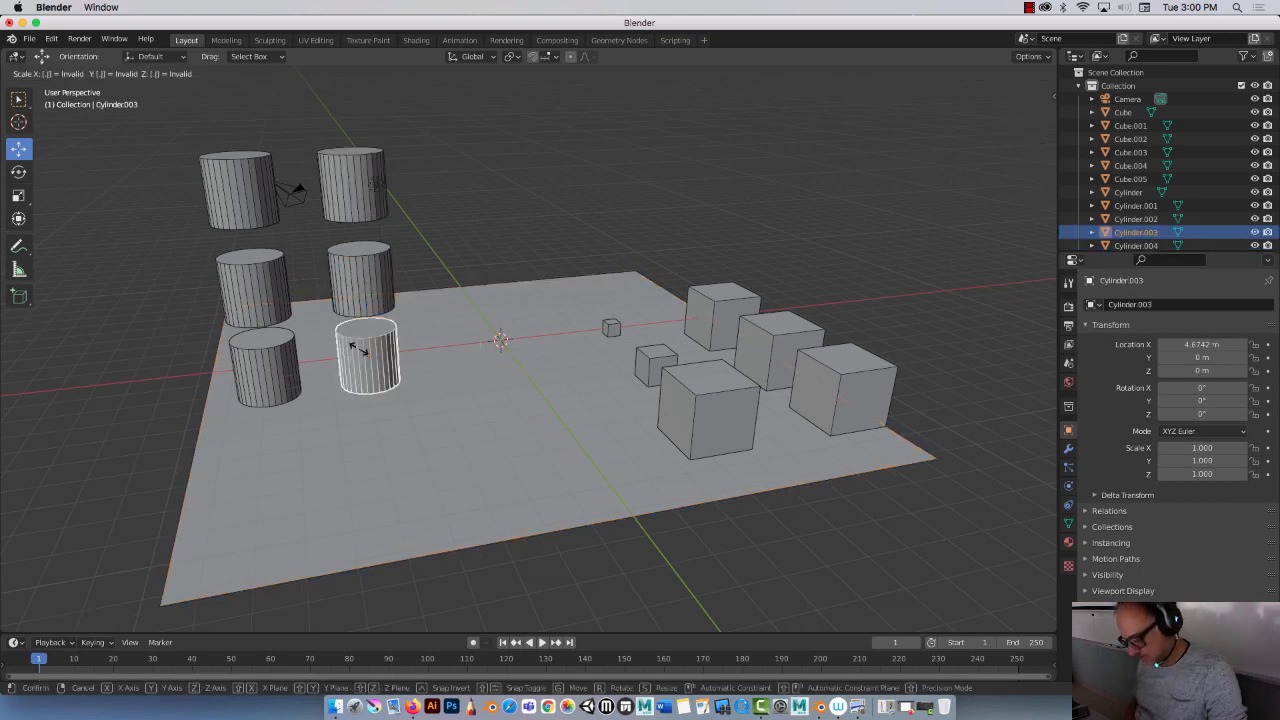
pyautogui.press('Return')
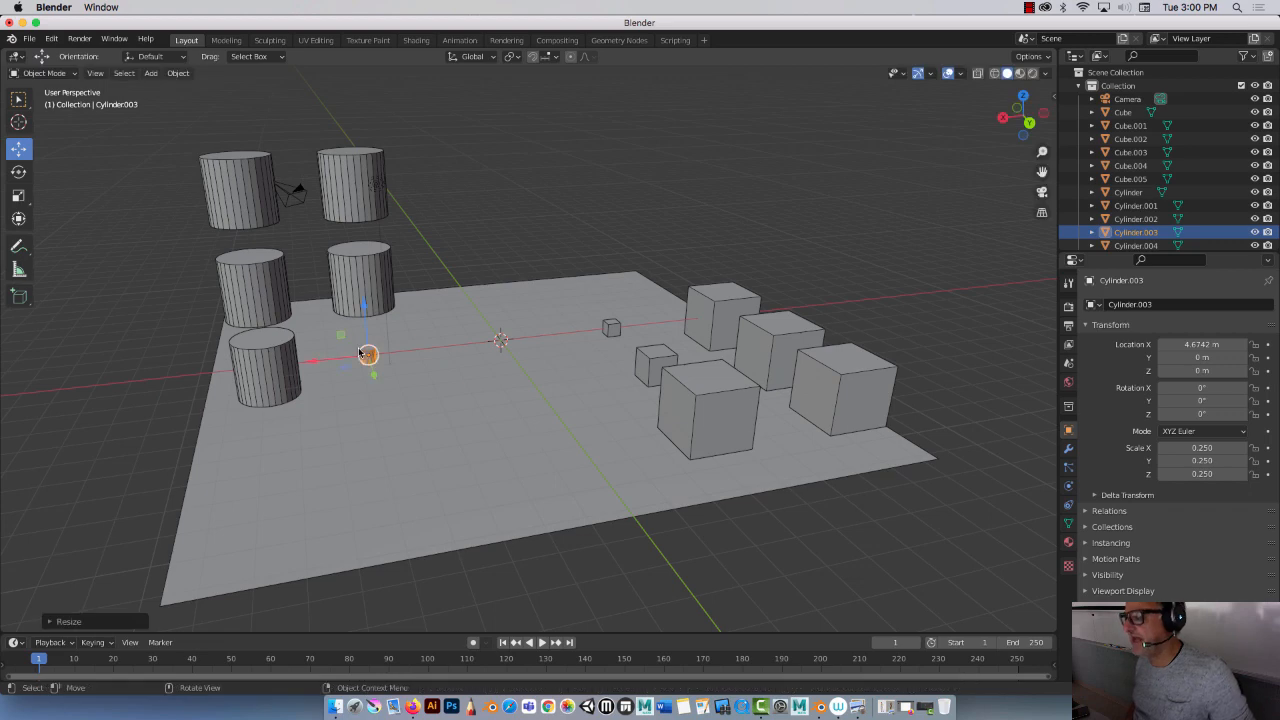
# Step: Scale the middle cylinder of the new stack uniformly to 0.5
pyautogui.click(361, 278)
pyautogui.write('s')
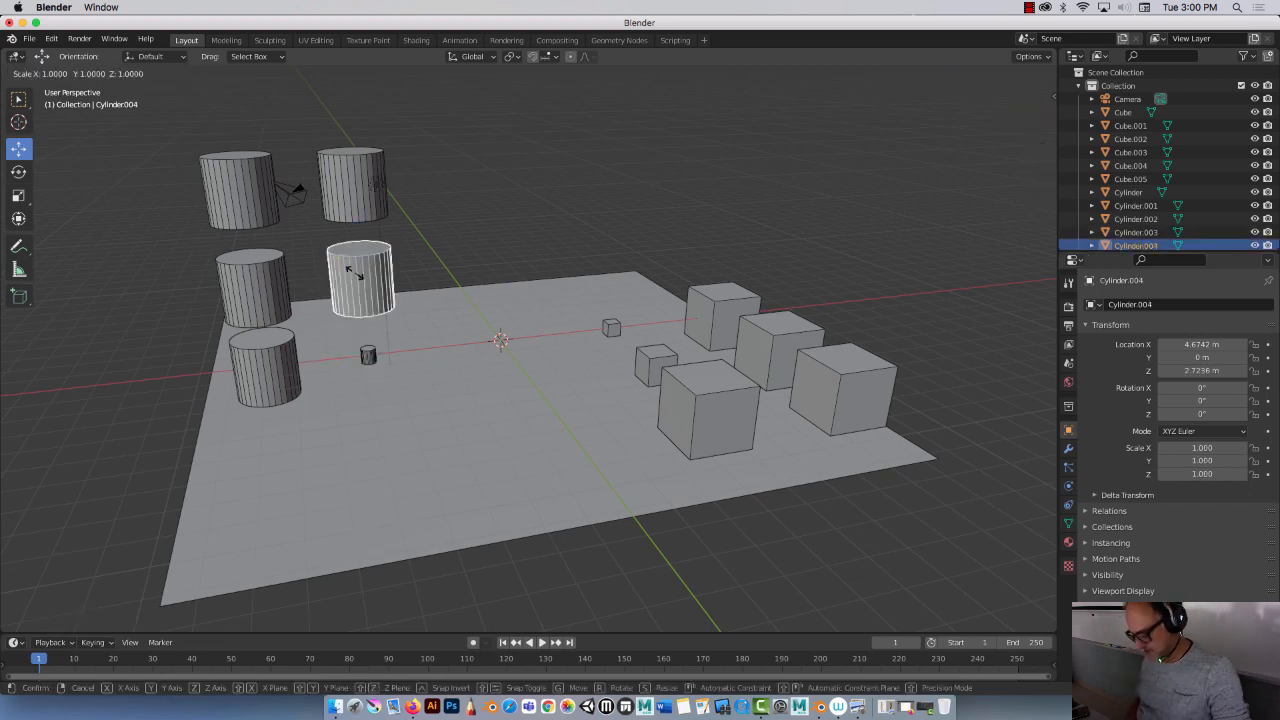
pyautogui.write('.5')
pyautogui.press('Return')
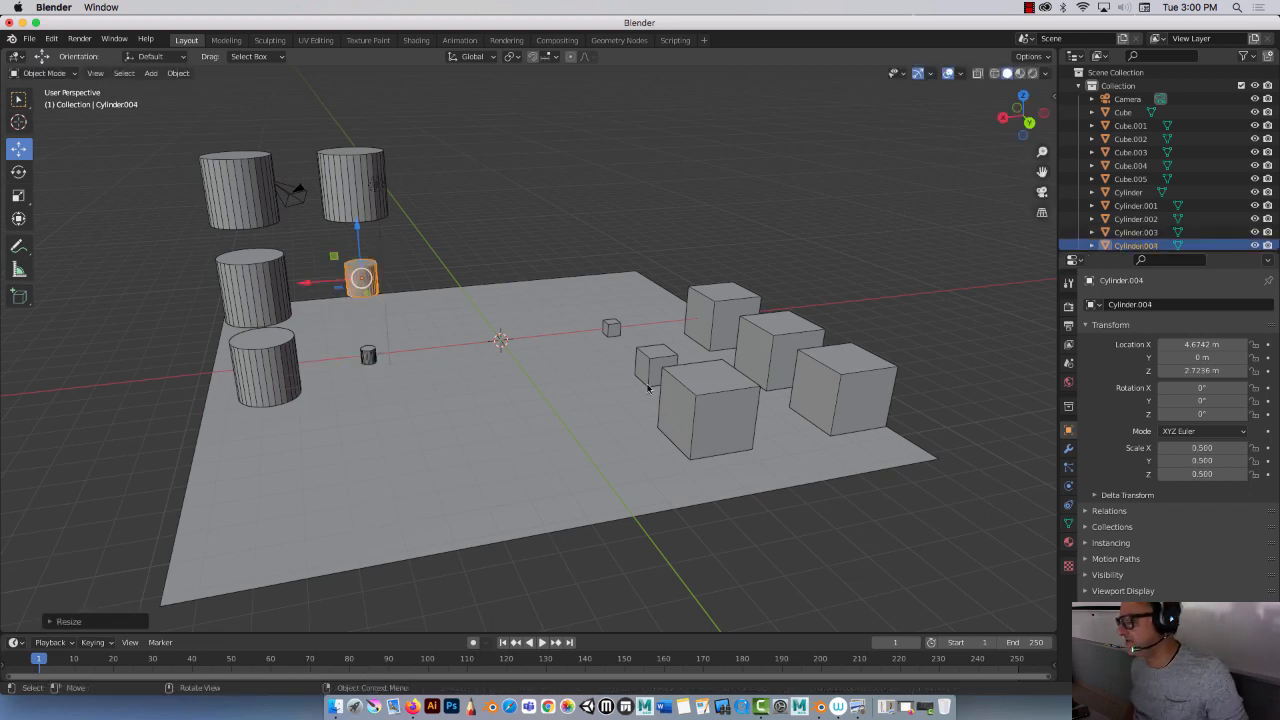
# Step: Select all six cylinders and move them together along Y to about -8.67 m
pyautogui.moveTo(458, 250); pyautogui.dragTo(369, 232, button='middle')
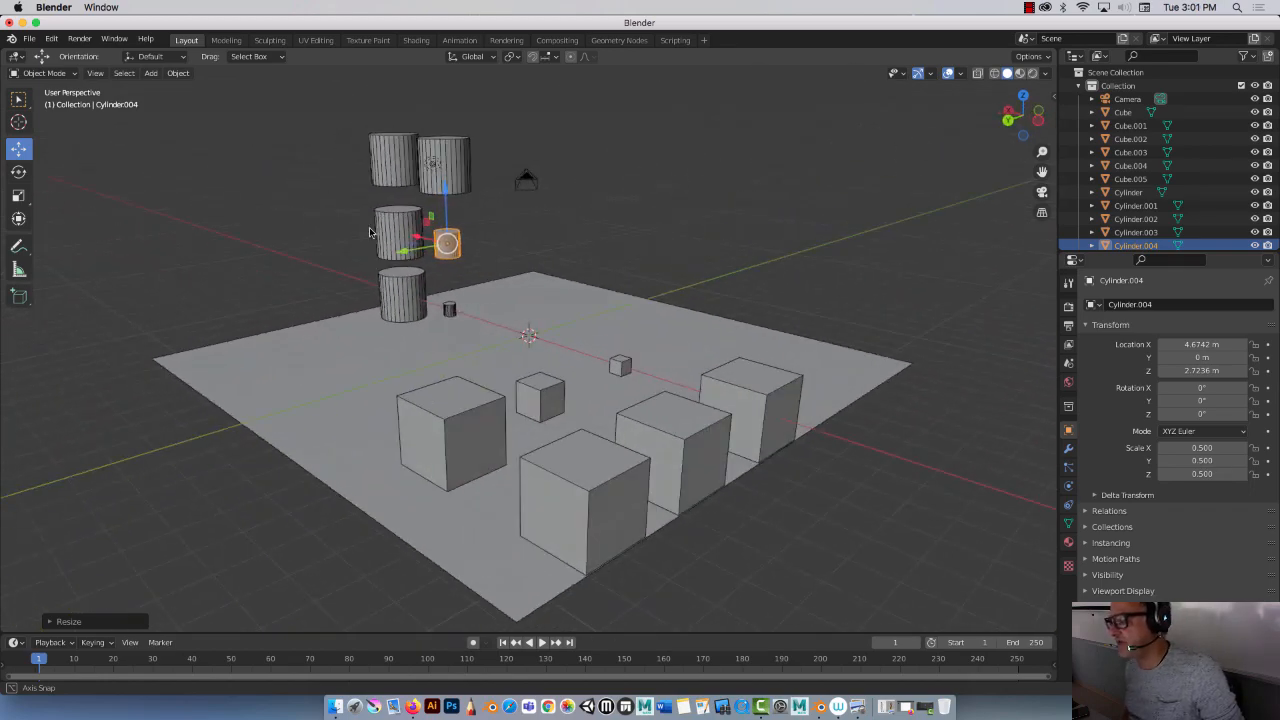
pyautogui.click(450, 314)
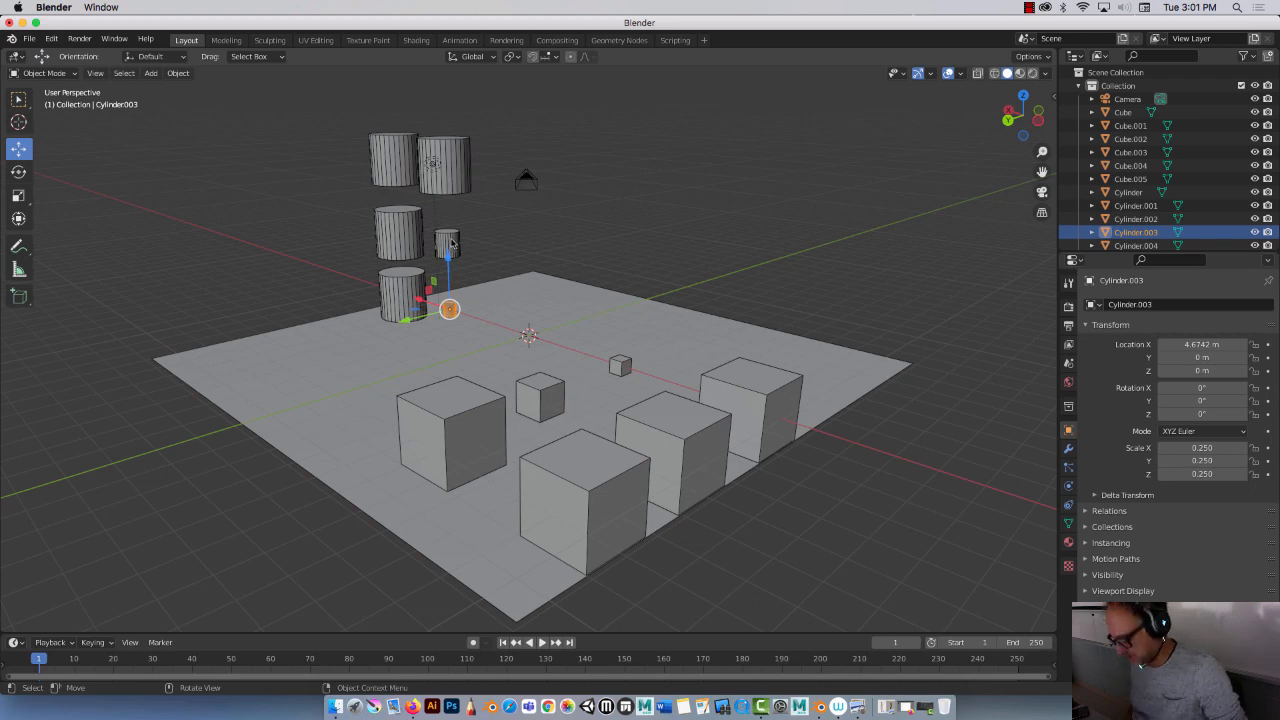
pyautogui.keyDown('shift'); pyautogui.click(450, 243); pyautogui.keyUp('shift')
pyautogui.keyDown('shift'); pyautogui.click(458, 160); pyautogui.keyUp('shift')
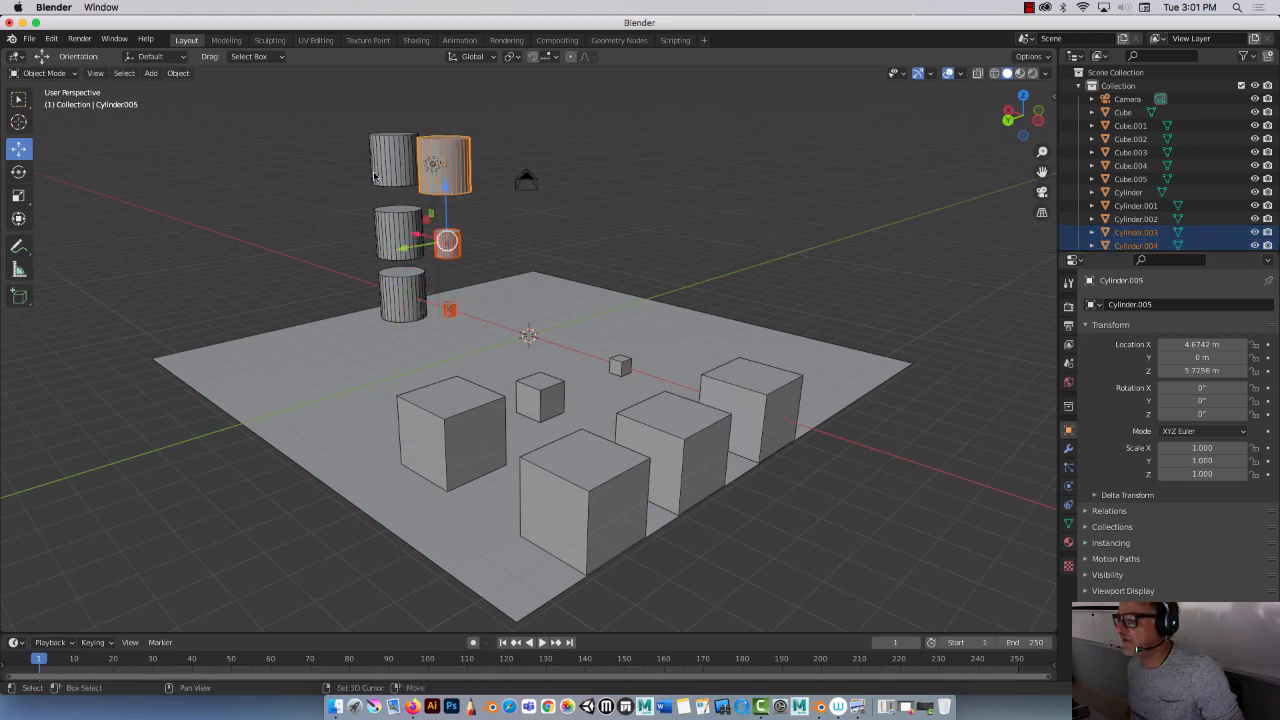
pyautogui.keyDown('shift'); pyautogui.click(374, 177); pyautogui.keyUp('shift')
pyautogui.keyDown('shift'); pyautogui.click(384, 248); pyautogui.keyUp('shift')
pyautogui.keyDown('shift'); pyautogui.click(385, 300); pyautogui.keyUp('shift')
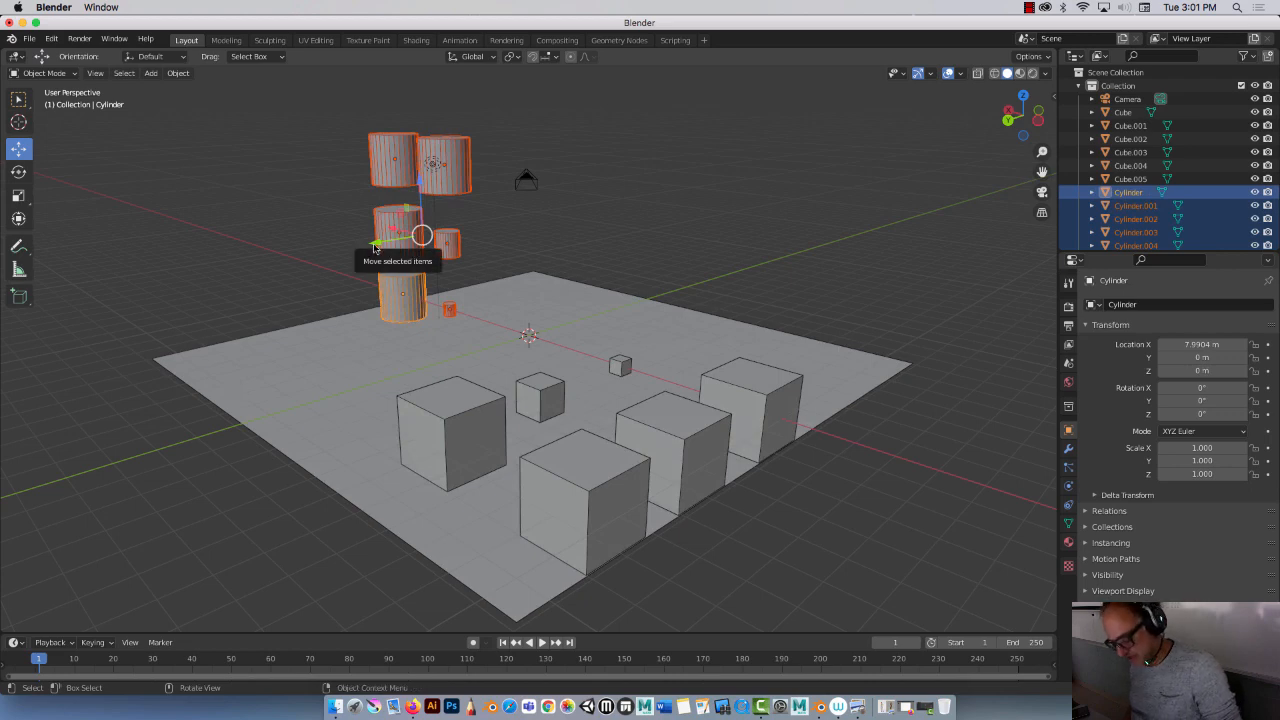
pyautogui.moveTo(374, 247); pyautogui.dragTo(517, 222)
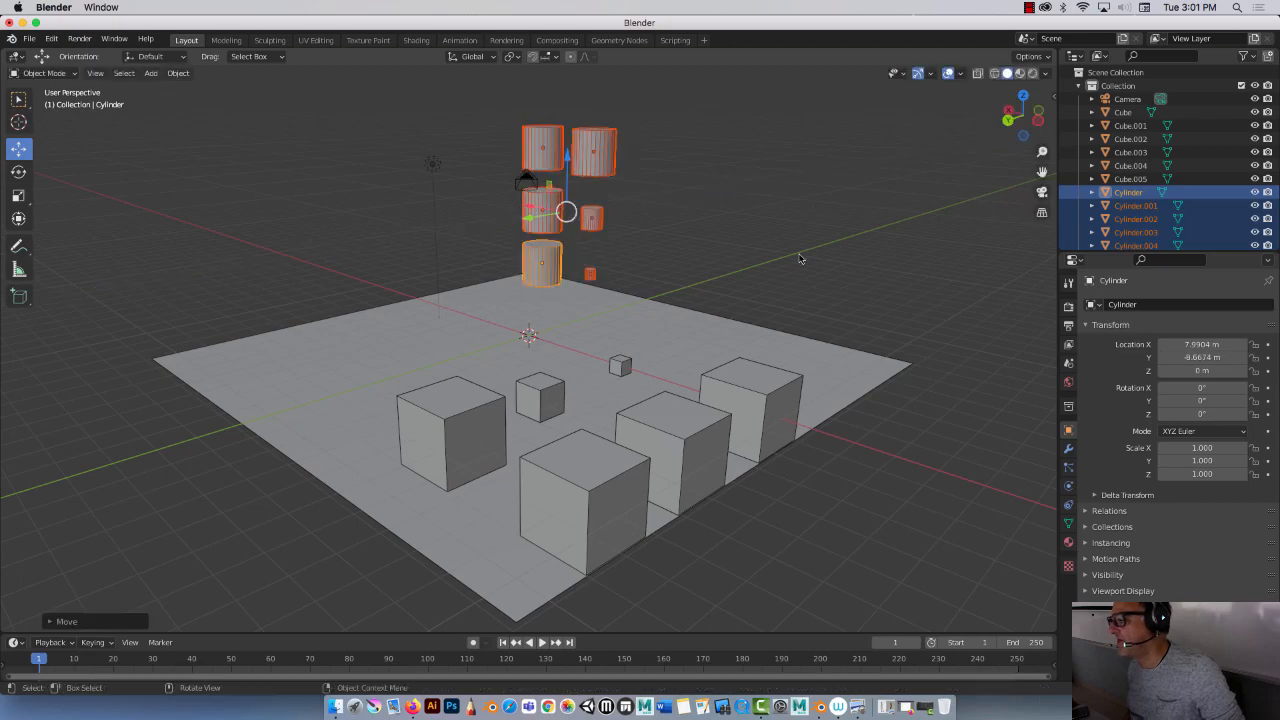
# Step: Deselect everything and add a UV sphere at the origin
pyautogui.moveTo(799, 259); pyautogui.dragTo(838, 271, button='middle')
pyautogui.click(268, 175)
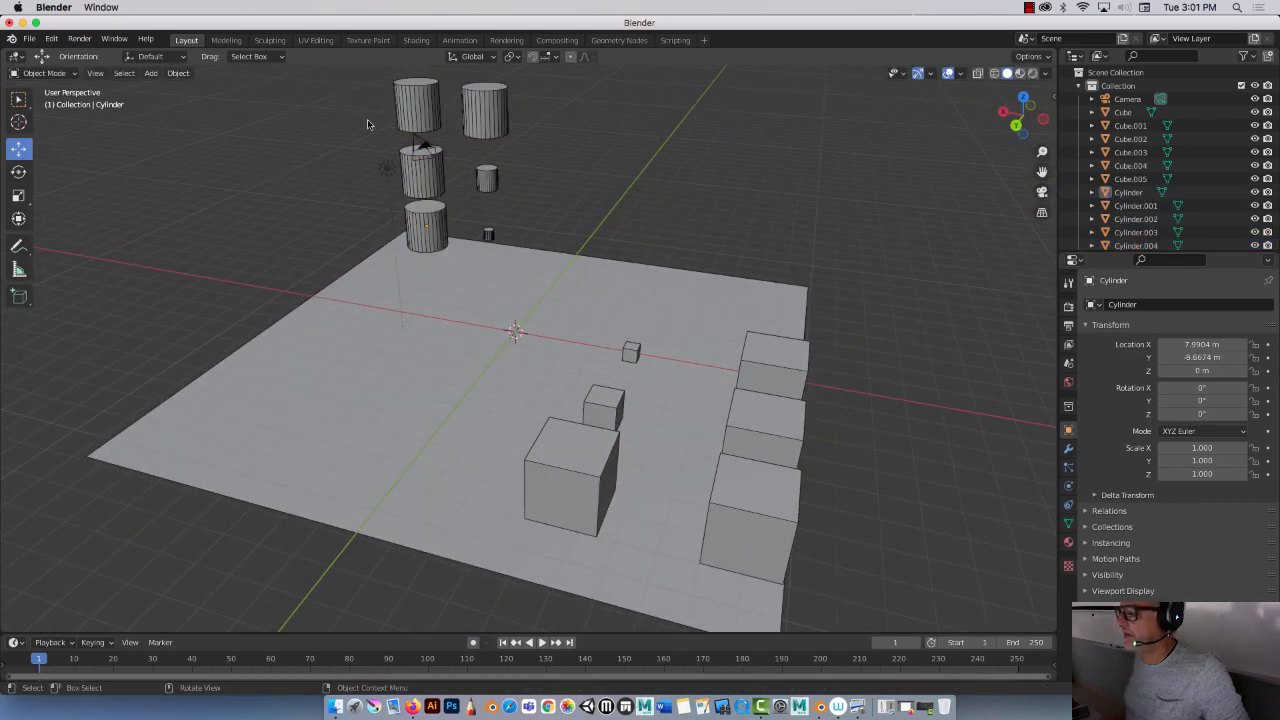
pyautogui.click(150, 73)
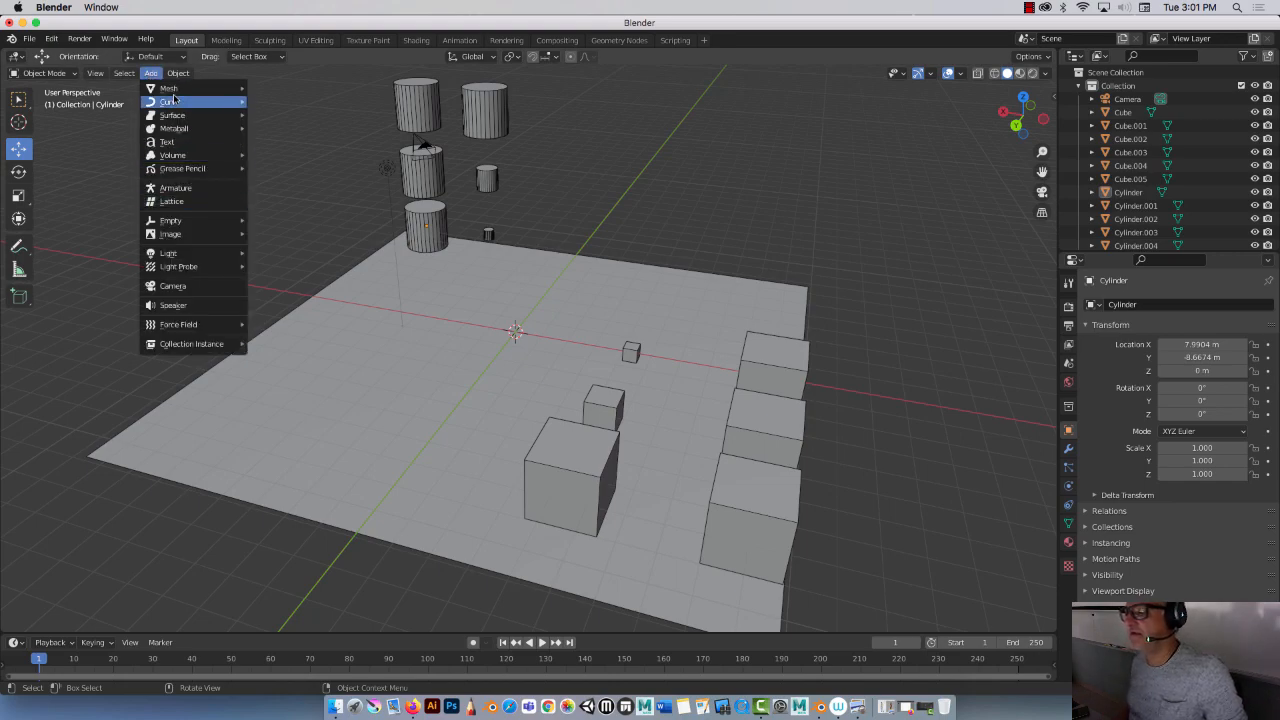
pyautogui.moveTo(172, 90)
pyautogui.click(290, 128)
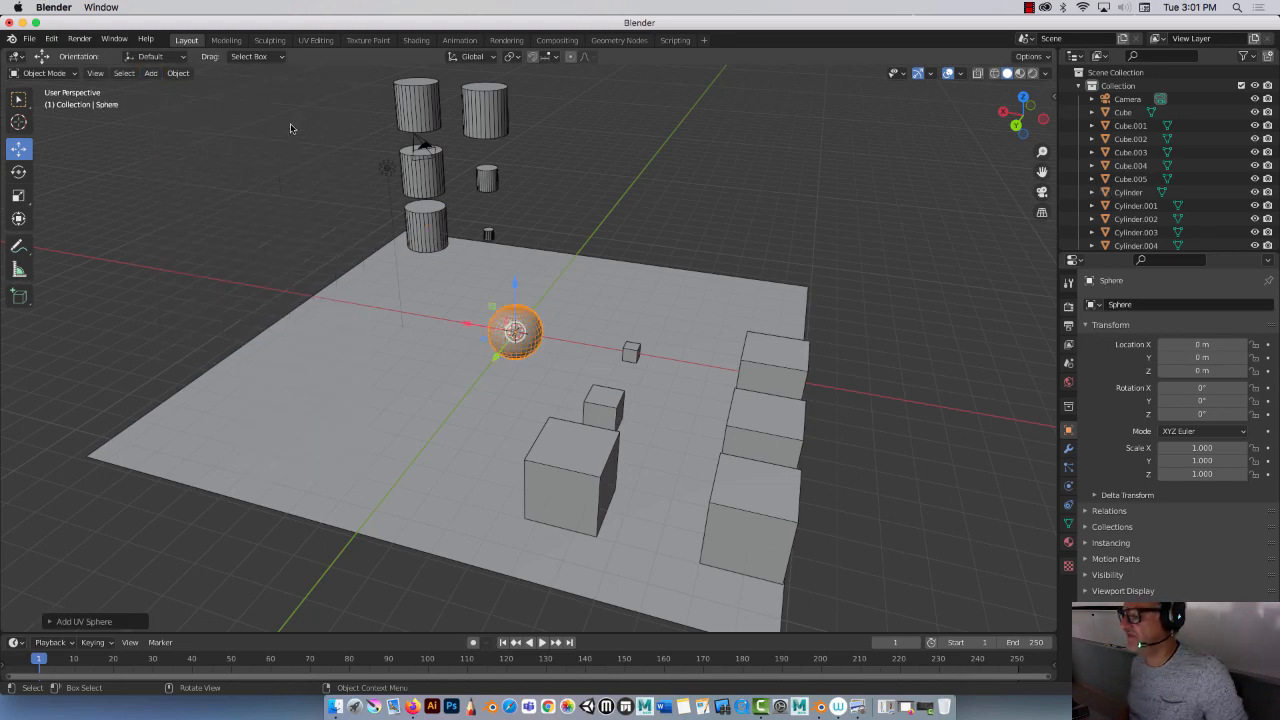
# Step: Duplicate the sphere and move the copy up along Z to about 2.33 m
pyautogui.moveTo(463, 286); pyautogui.dragTo(542, 284, button='middle')
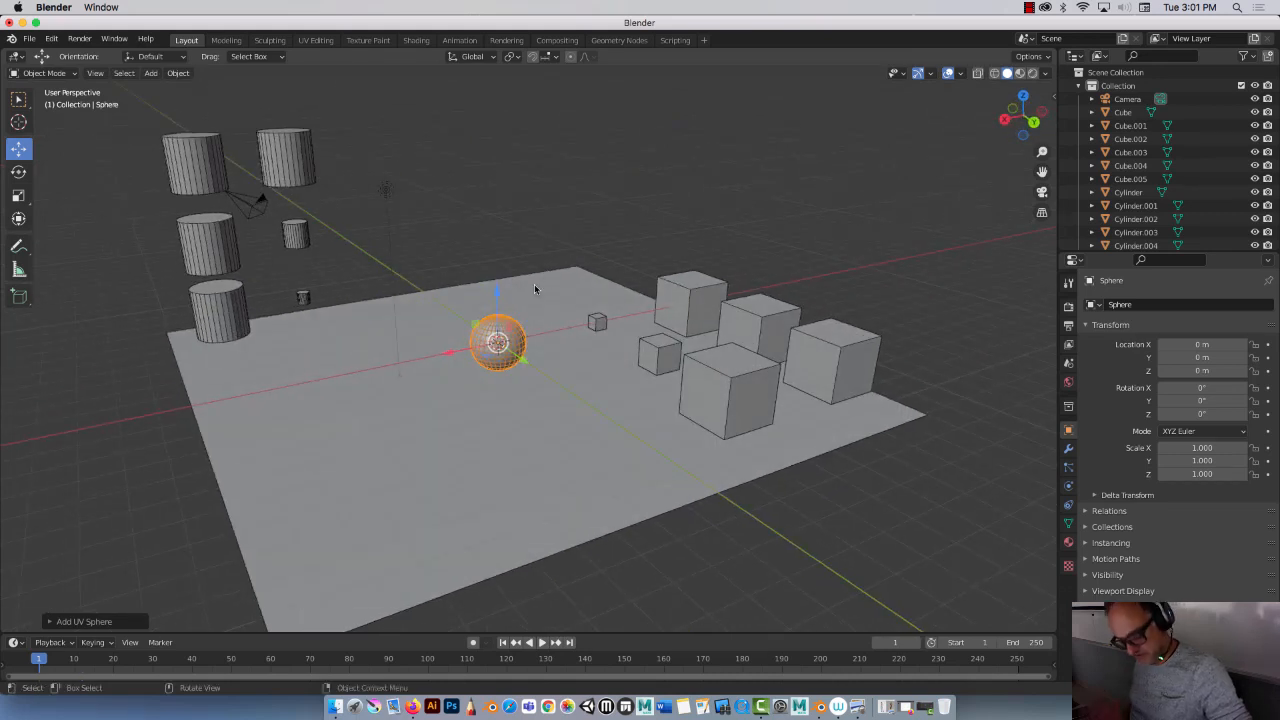
pyautogui.hotkey('shift', 'd')
pyautogui.press('z')
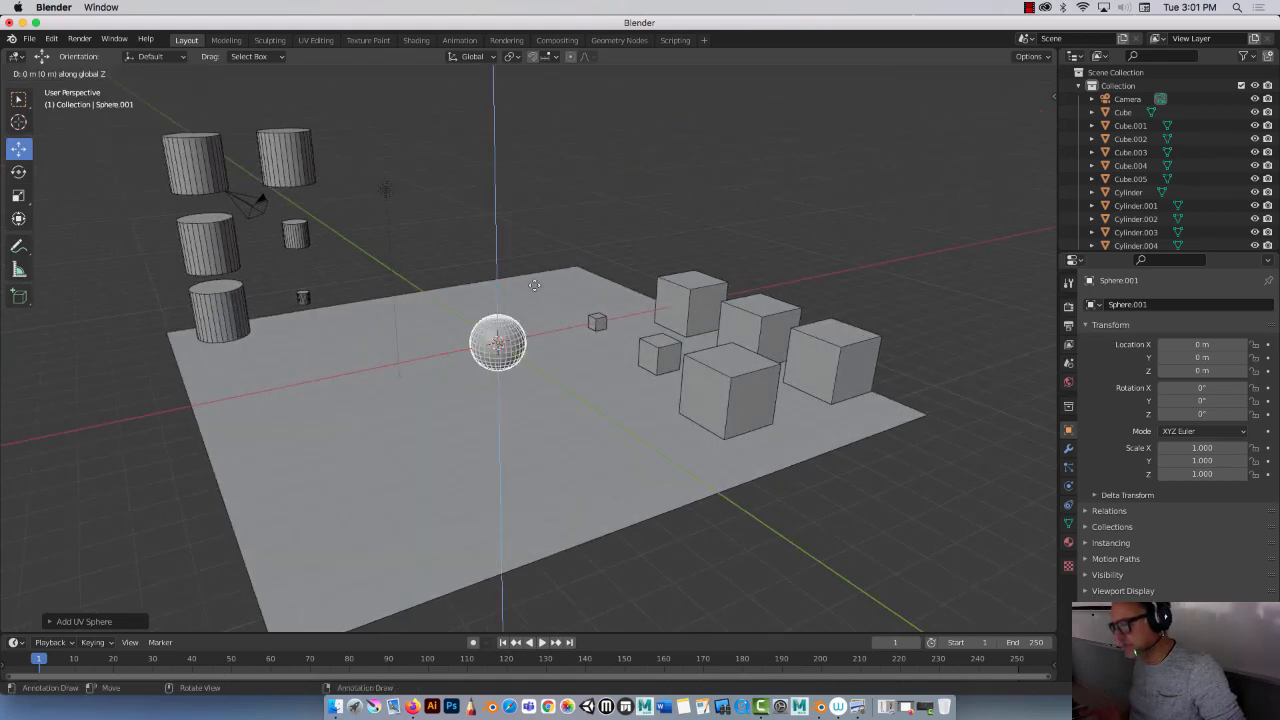
pyautogui.click(522, 215)
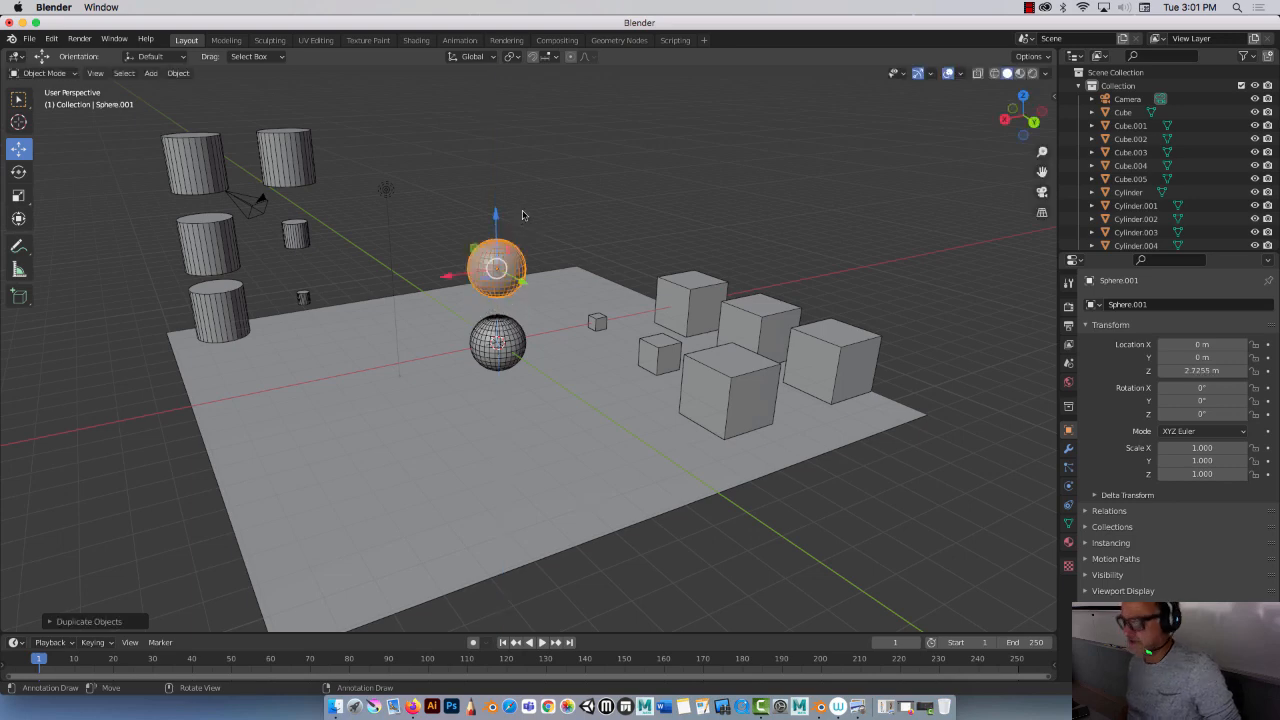
# Step: Duplicate the raised sphere and move the copy higher along Z to about 5.33 m
pyautogui.hotkey('shift', 'd')
pyautogui.press('z')
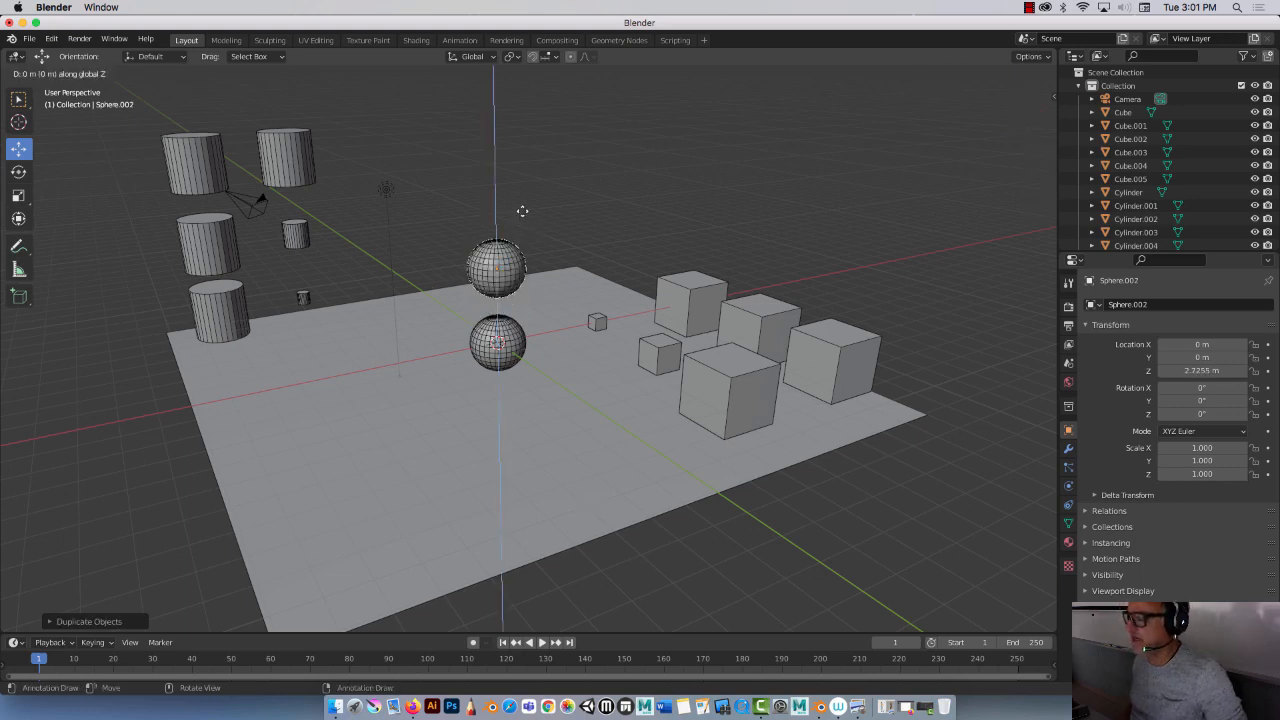
pyautogui.click(508, 120)
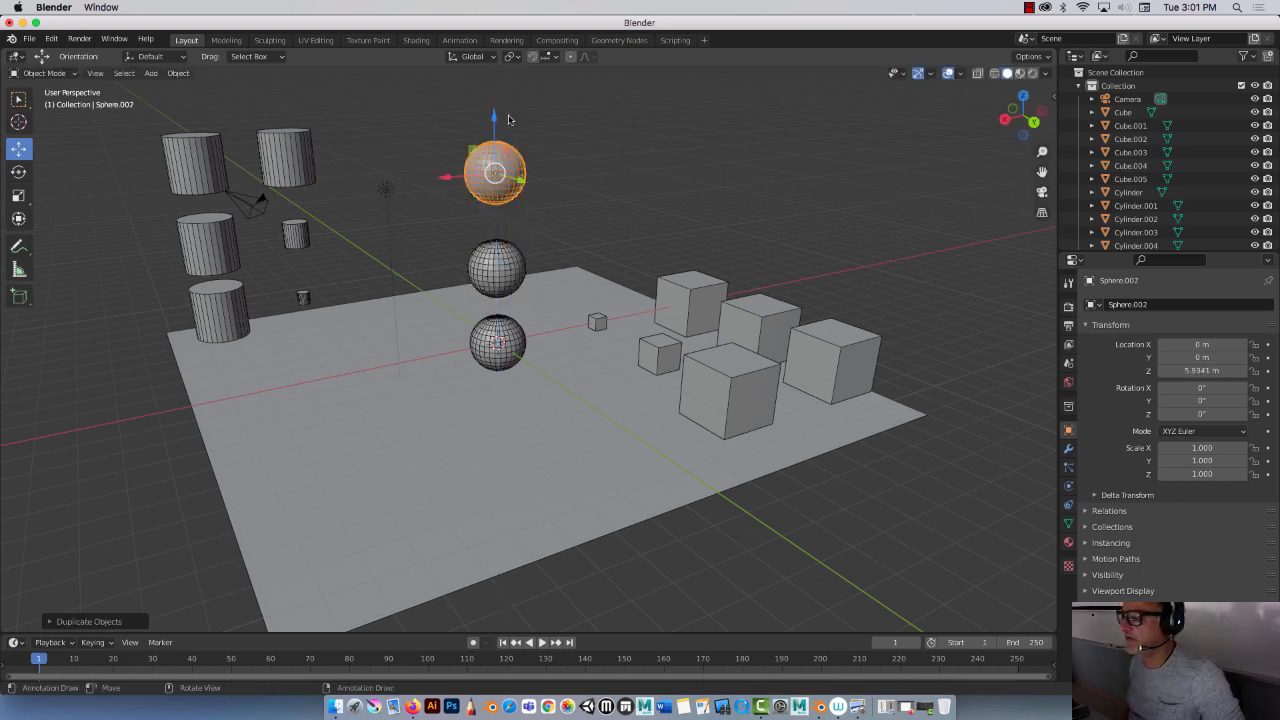
# Step: Select all three spheres and move them along X to about 8.36 m
pyautogui.keyDown('shift'); pyautogui.click(490, 278); pyautogui.keyUp('shift')
pyautogui.keyDown('shift'); pyautogui.click(484, 344); pyautogui.keyUp('shift')
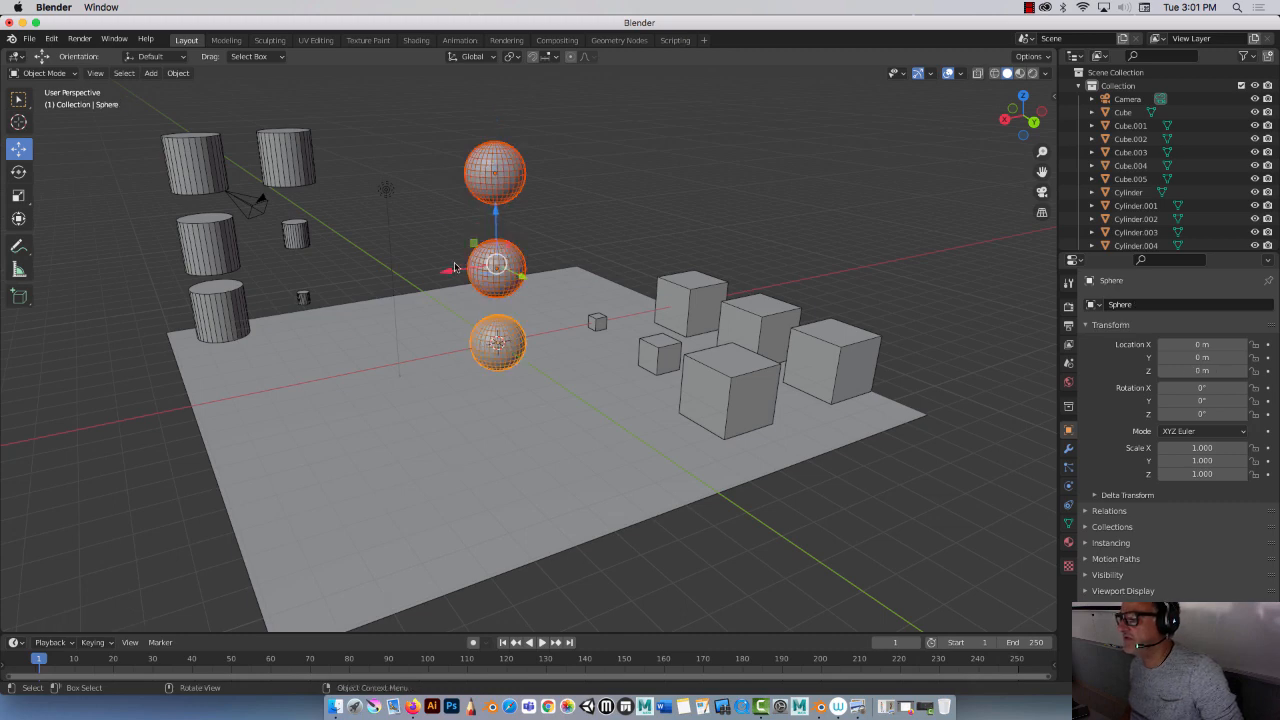
pyautogui.moveTo(455, 268); pyautogui.dragTo(114, 335)
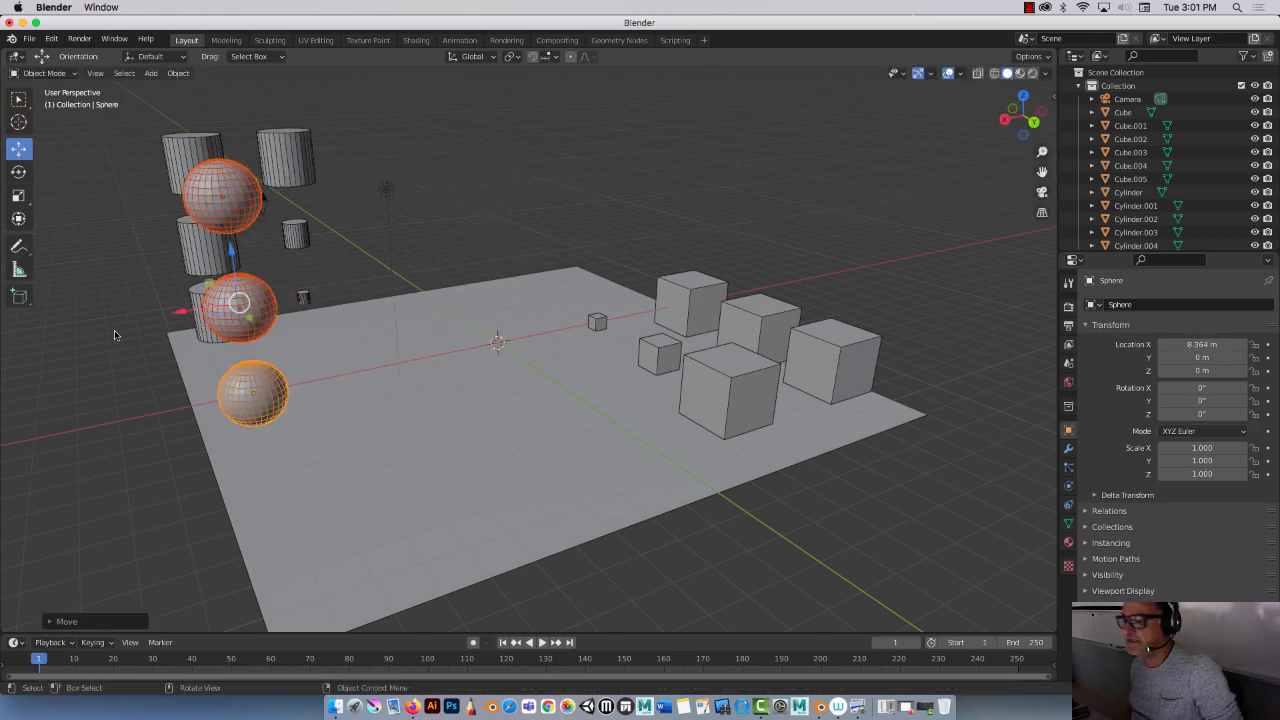
pyautogui.moveTo(114, 335); pyautogui.dragTo(569, 503, button='middle')
# Step: Move the selected spheres along Y to about 7.83 m
pyautogui.press('g')
pyautogui.press('y')
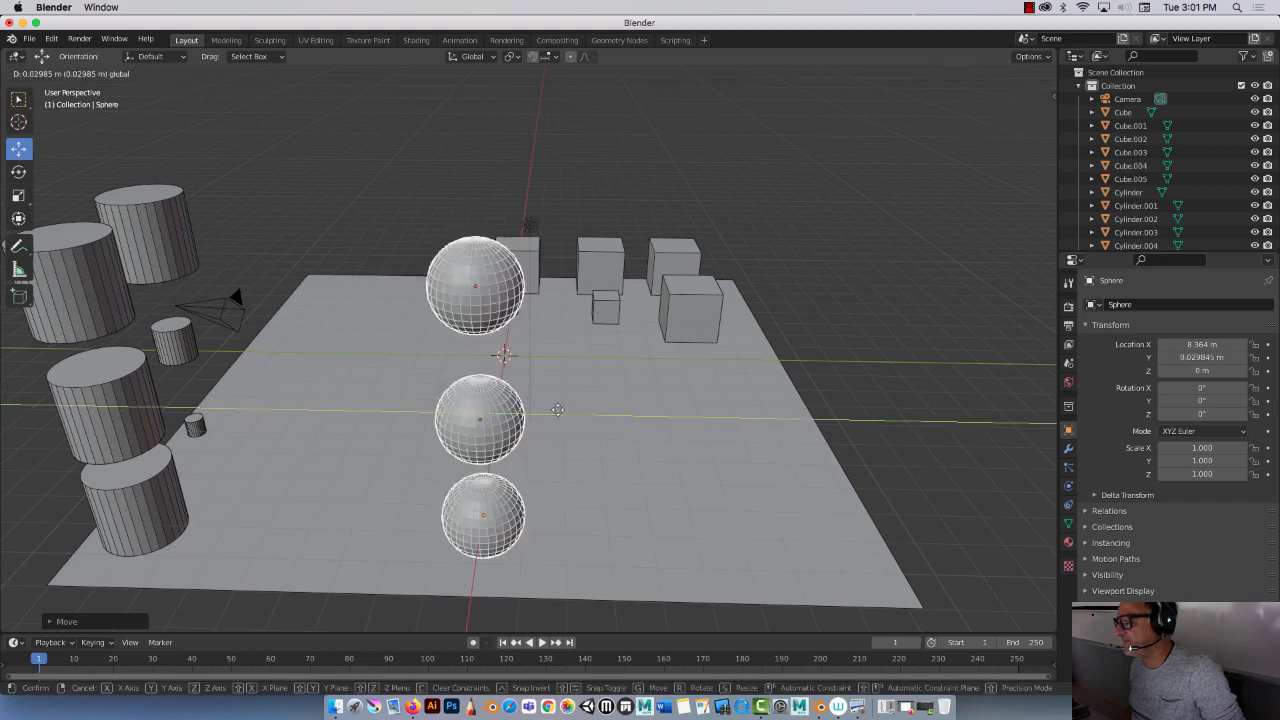
pyautogui.click(887, 415)
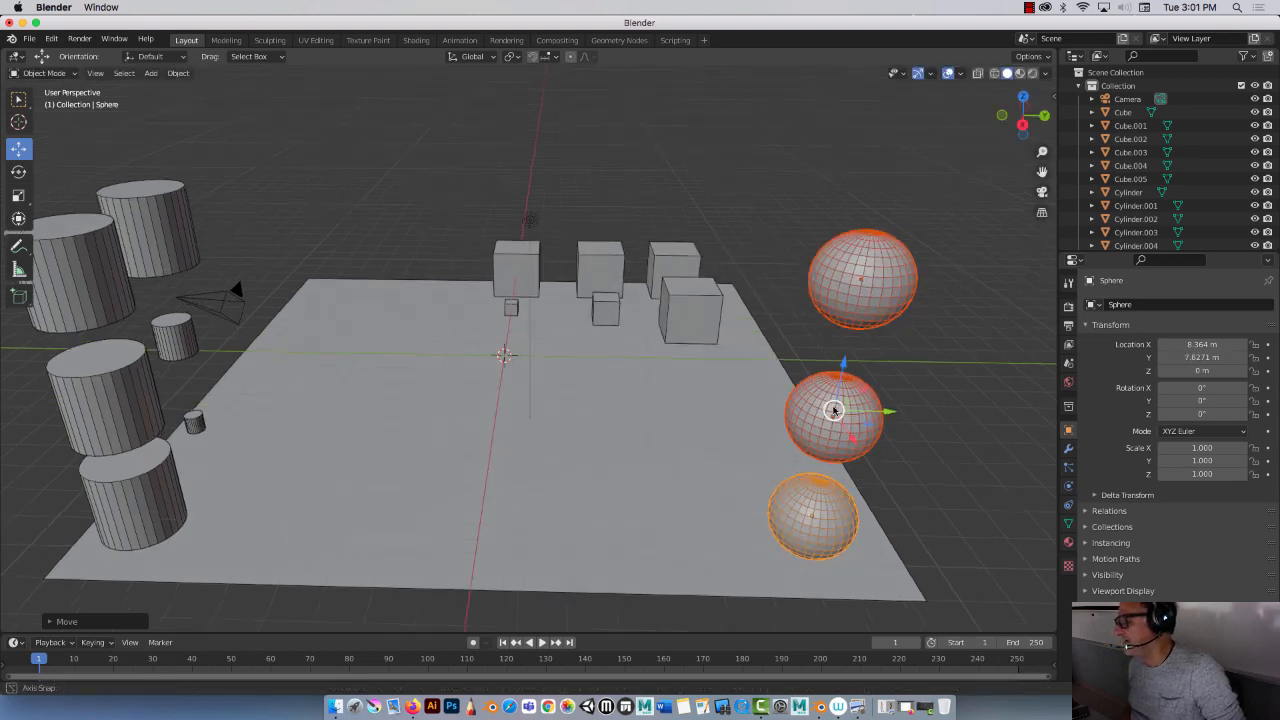
# Step: Duplicate the three spheres and move the copies along Y to about 5.05 m
pyautogui.moveTo(834, 410); pyautogui.dragTo(834, 408, button='middle')
pyautogui.hotkey('shift', 'd')
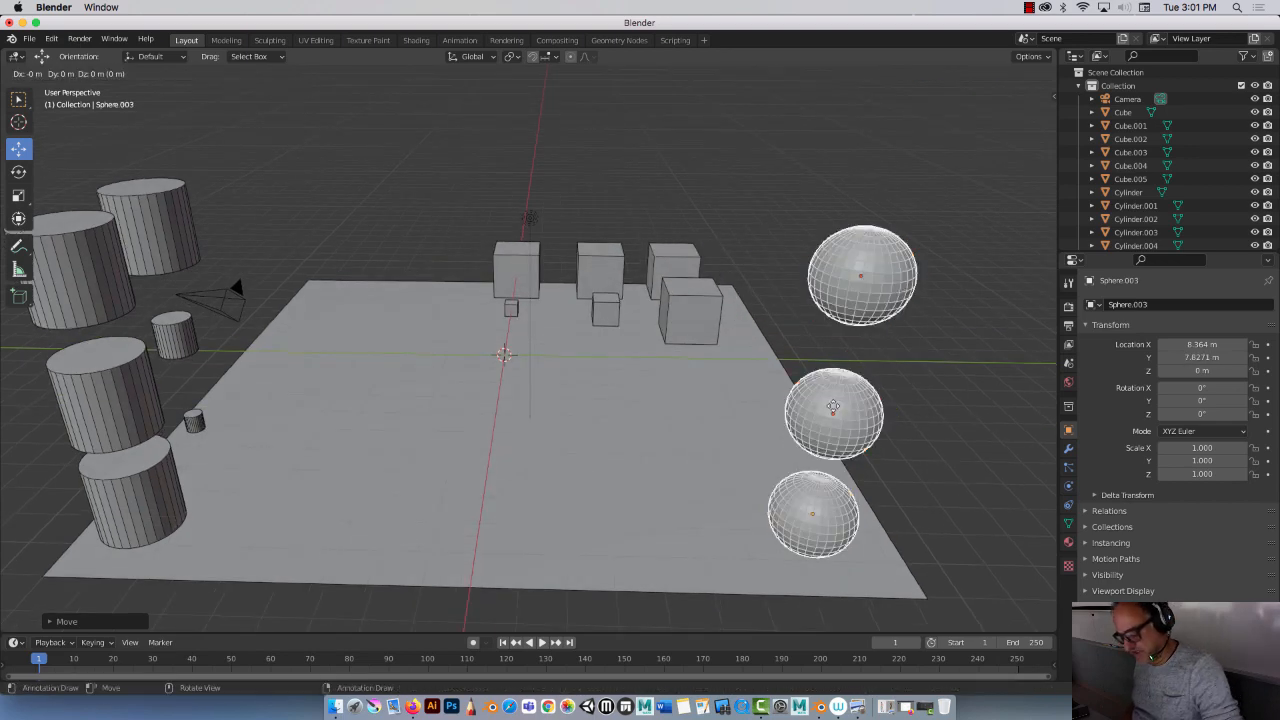
pyautogui.press('y')
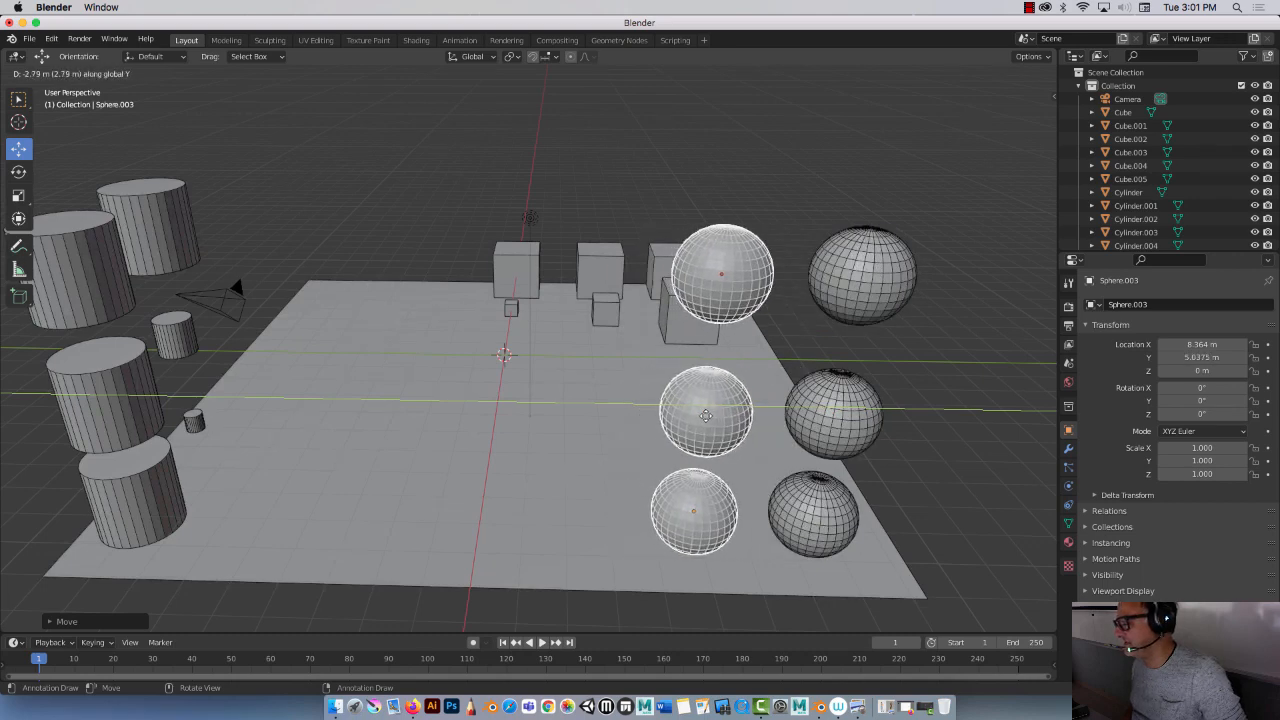
pyautogui.click(706, 420)
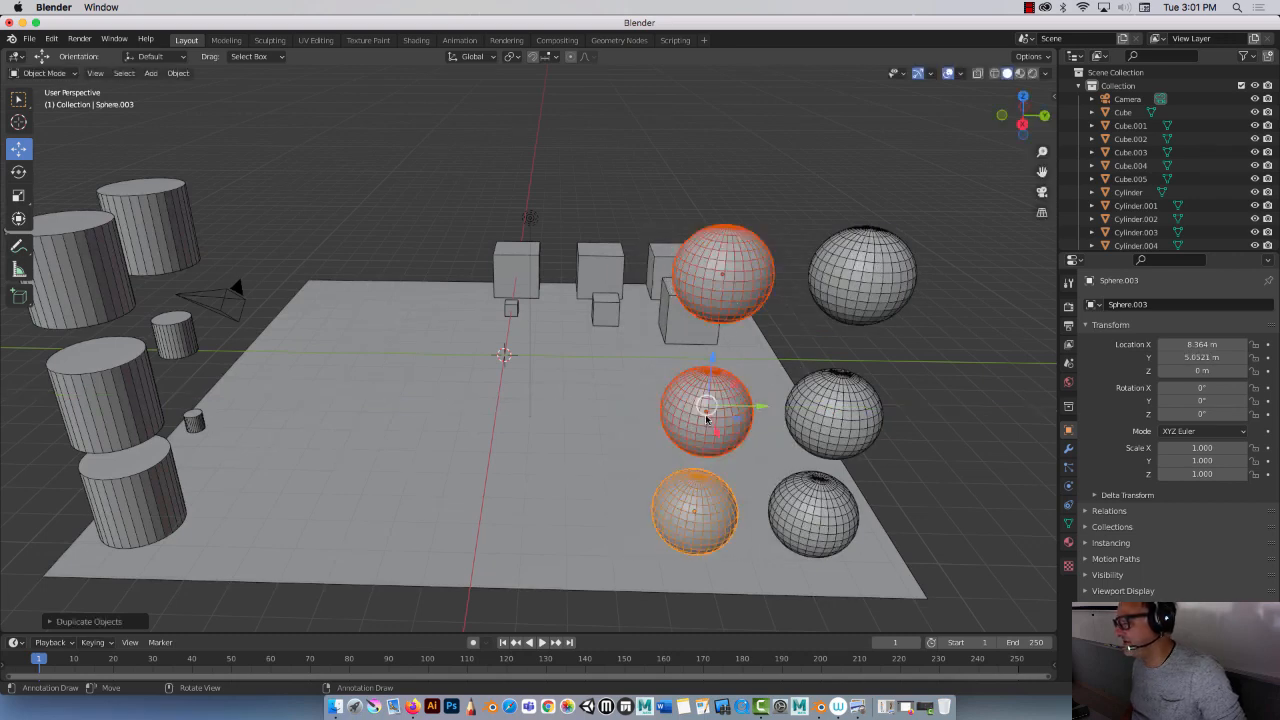
# Step: Scale the top copied sphere down to 0.2
pyautogui.click(735, 262)
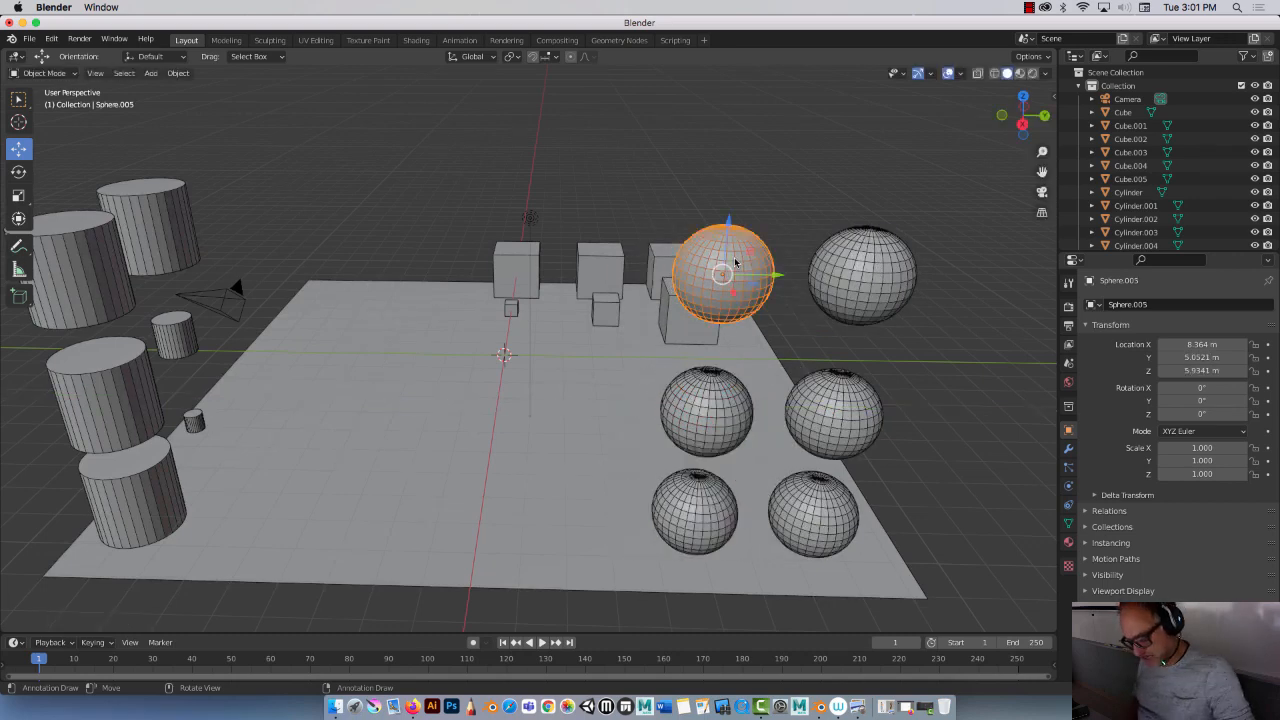
pyautogui.write('s.25')
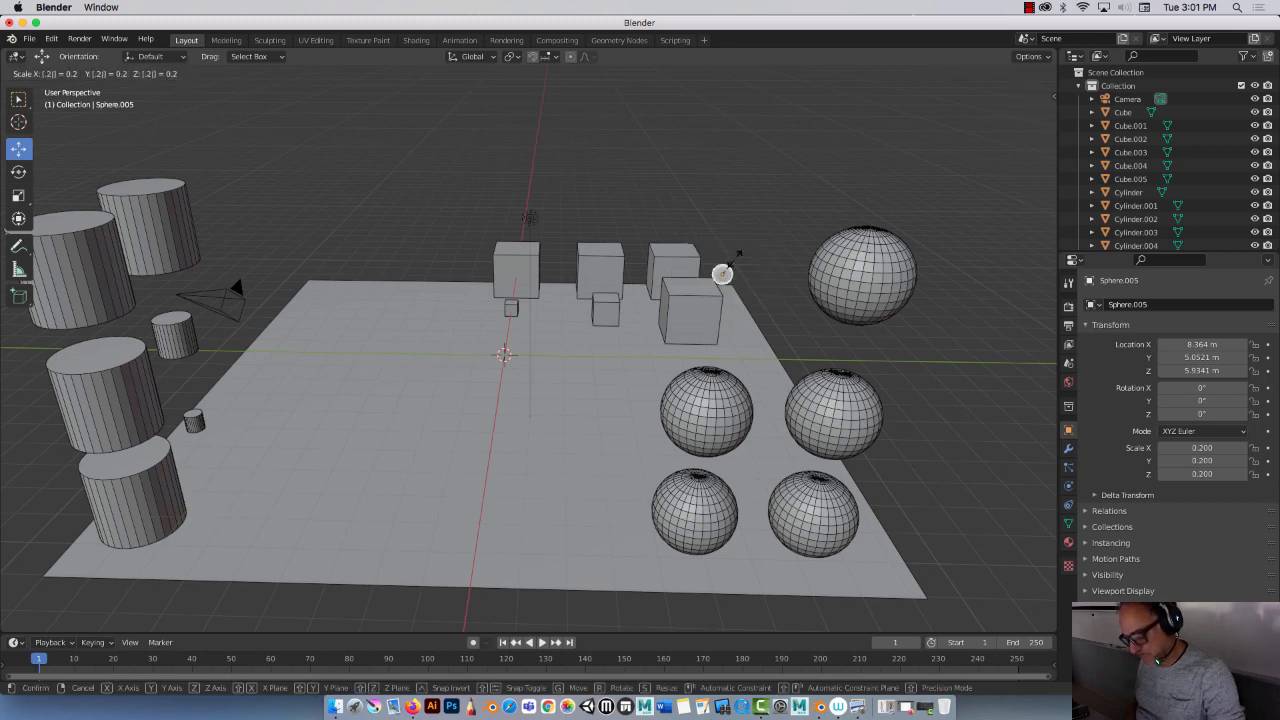
pyautogui.press('Return')
# Step: Scale the middle copied sphere down to 0.5
pyautogui.click(713, 436)
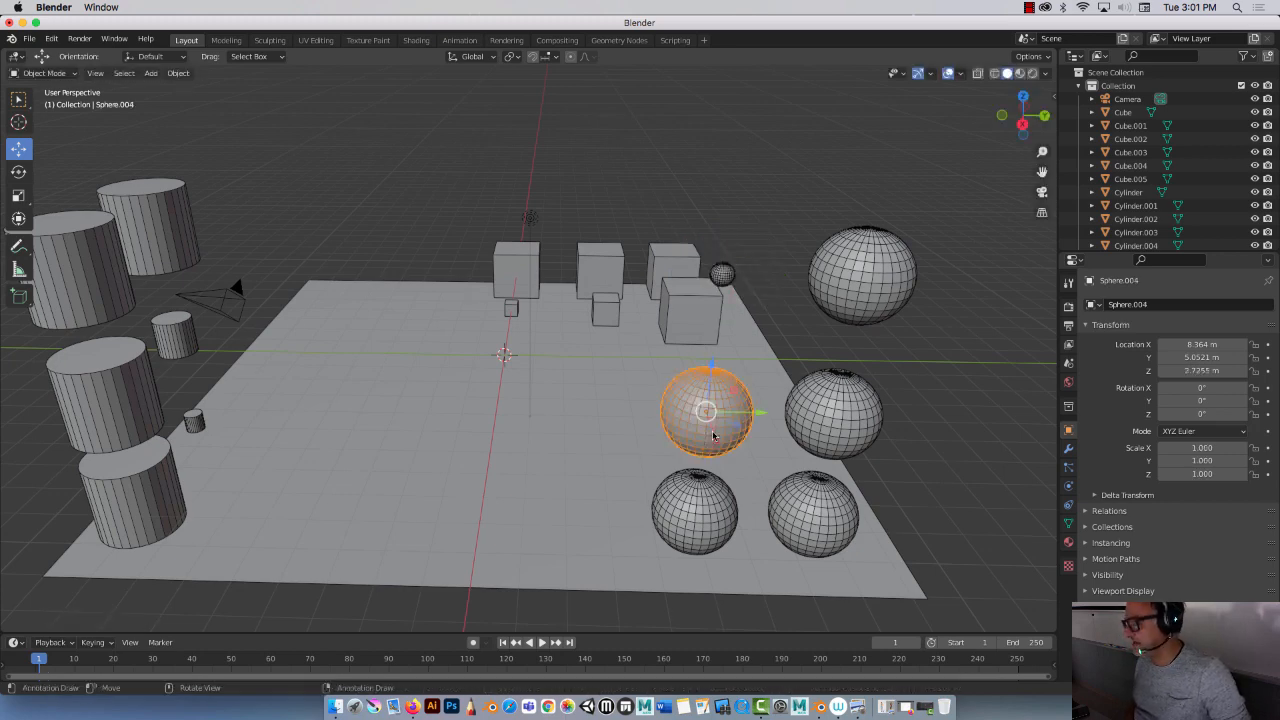
pyautogui.write('s.5')
pyautogui.press('Return')
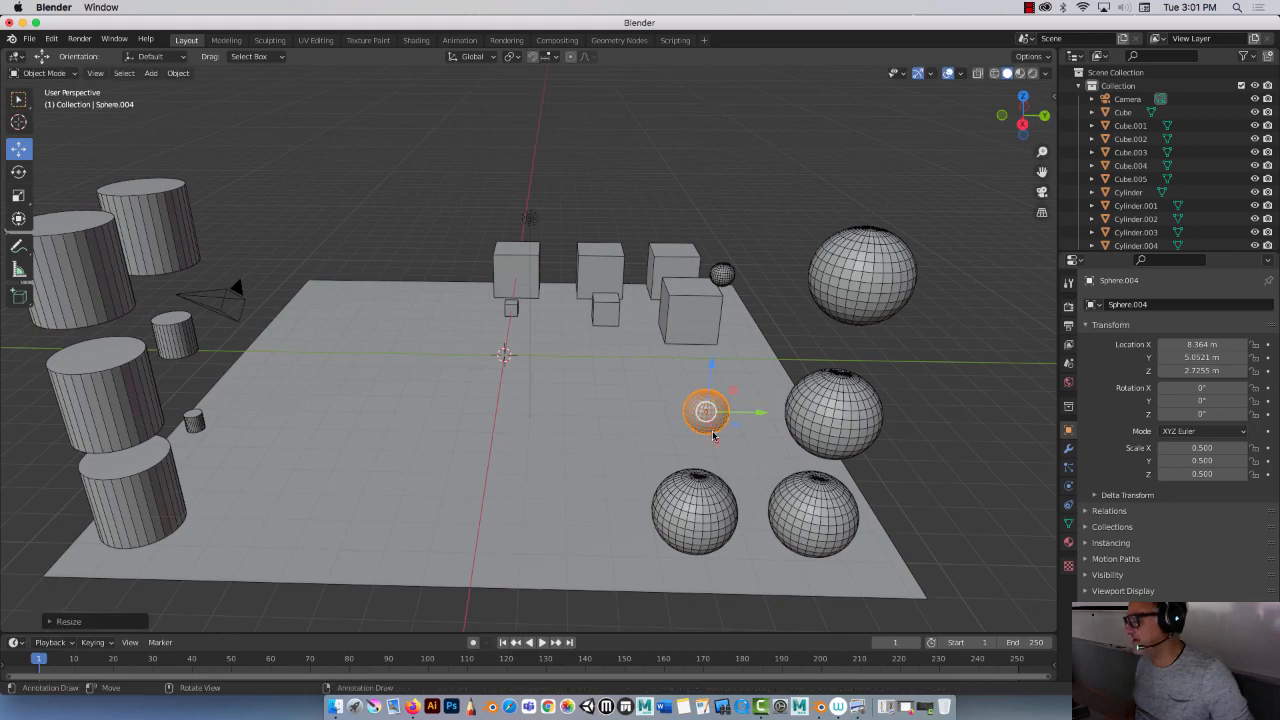
# Step: Add a new cylinder mesh at the scene origin
pyautogui.moveTo(643, 376); pyautogui.dragTo(411, 364, button='middle')
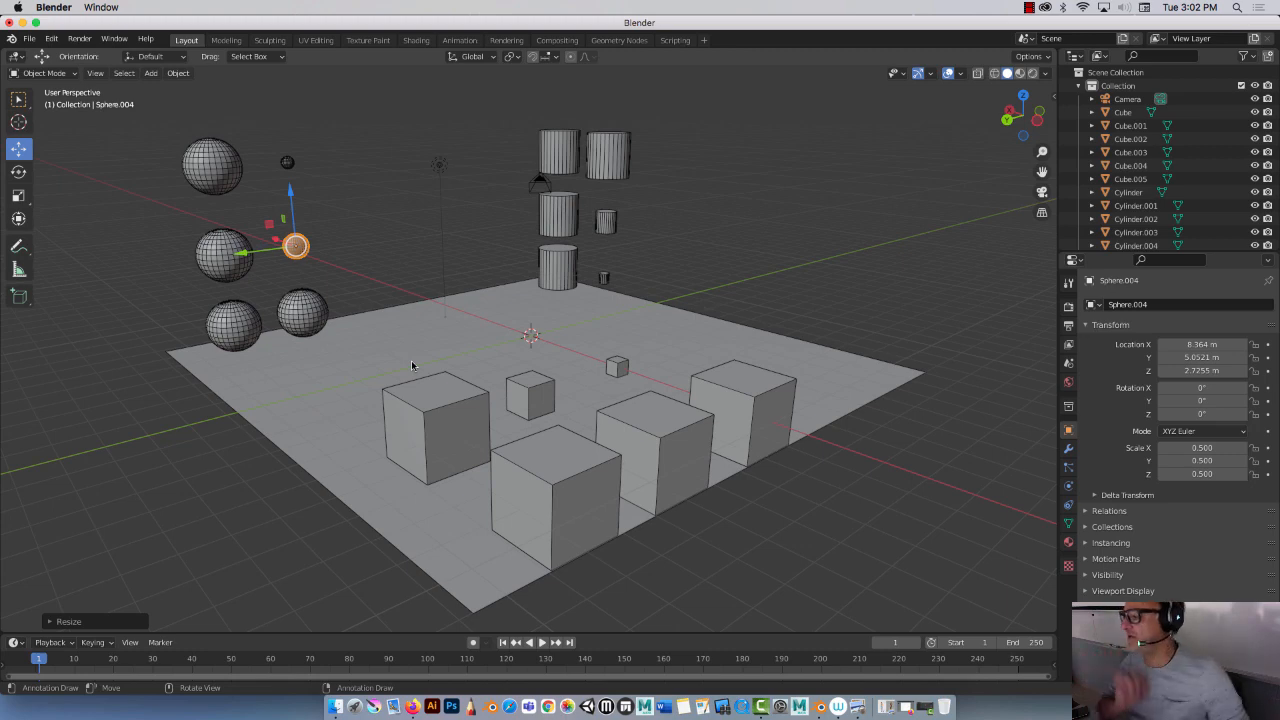
pyautogui.moveTo(612, 312); pyautogui.dragTo(450, 306, button='middle')
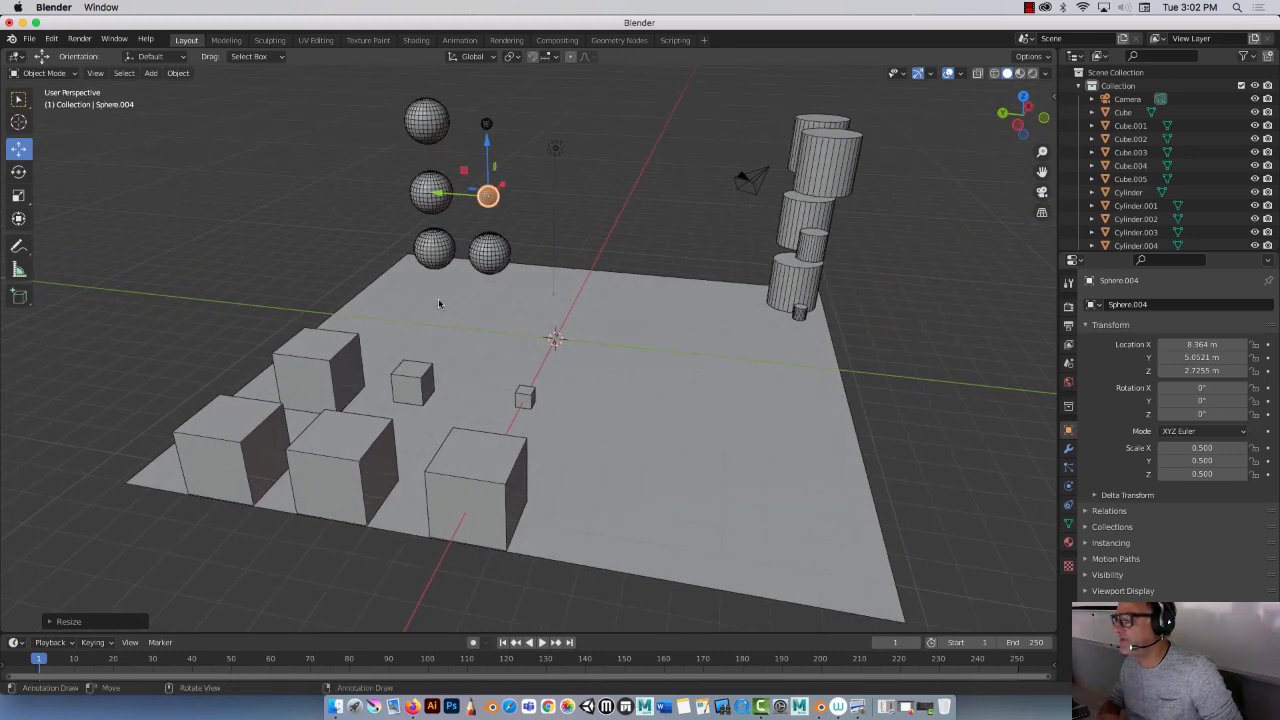
pyautogui.moveTo(307, 199); pyautogui.dragTo(234, 194, button='middle')
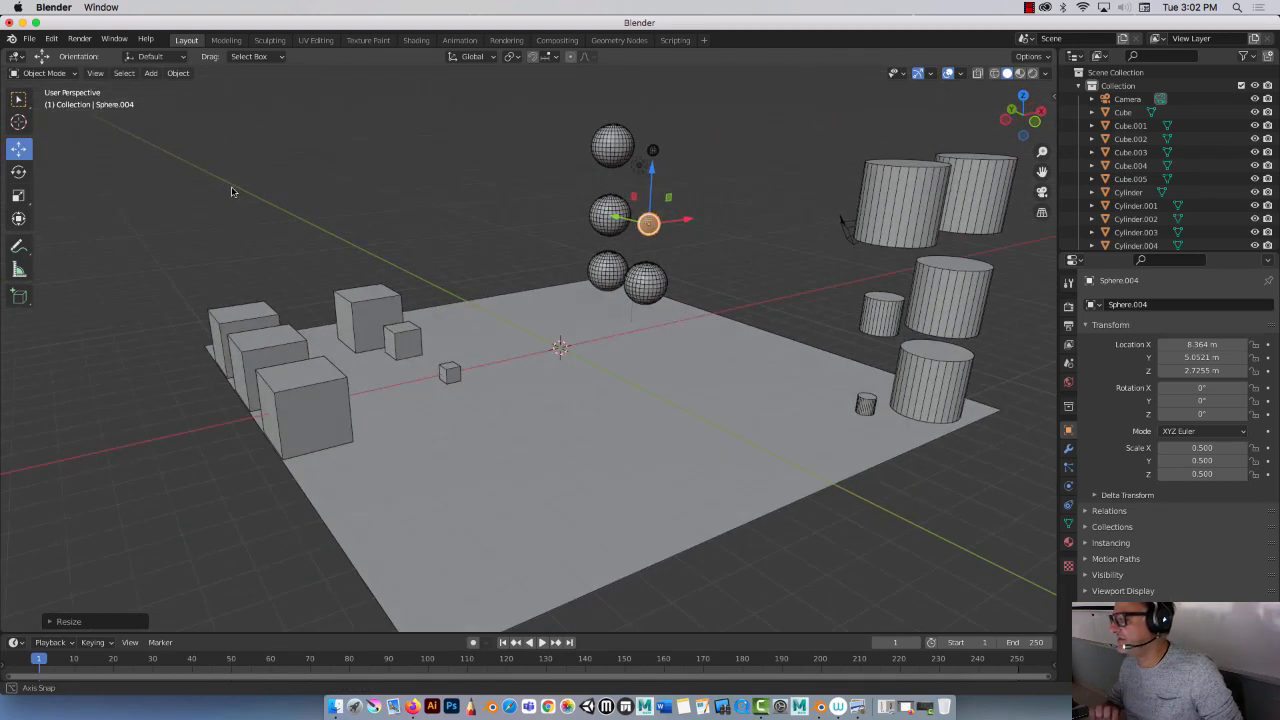
pyautogui.click(150, 73)
pyautogui.moveTo(172, 88)
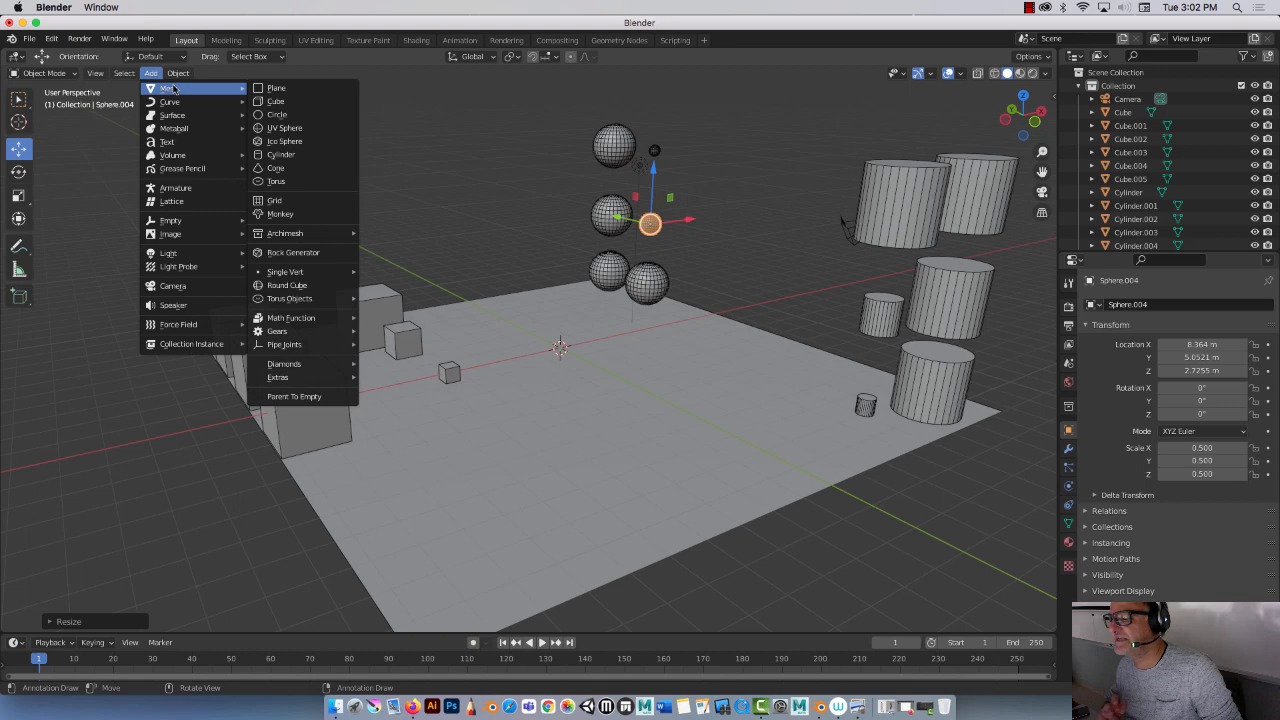
pyautogui.click(308, 155)
# Step: Enter Edit Mode on the new cylinder in face selection and select its top face
pyautogui.scroll(4, 652, 316)
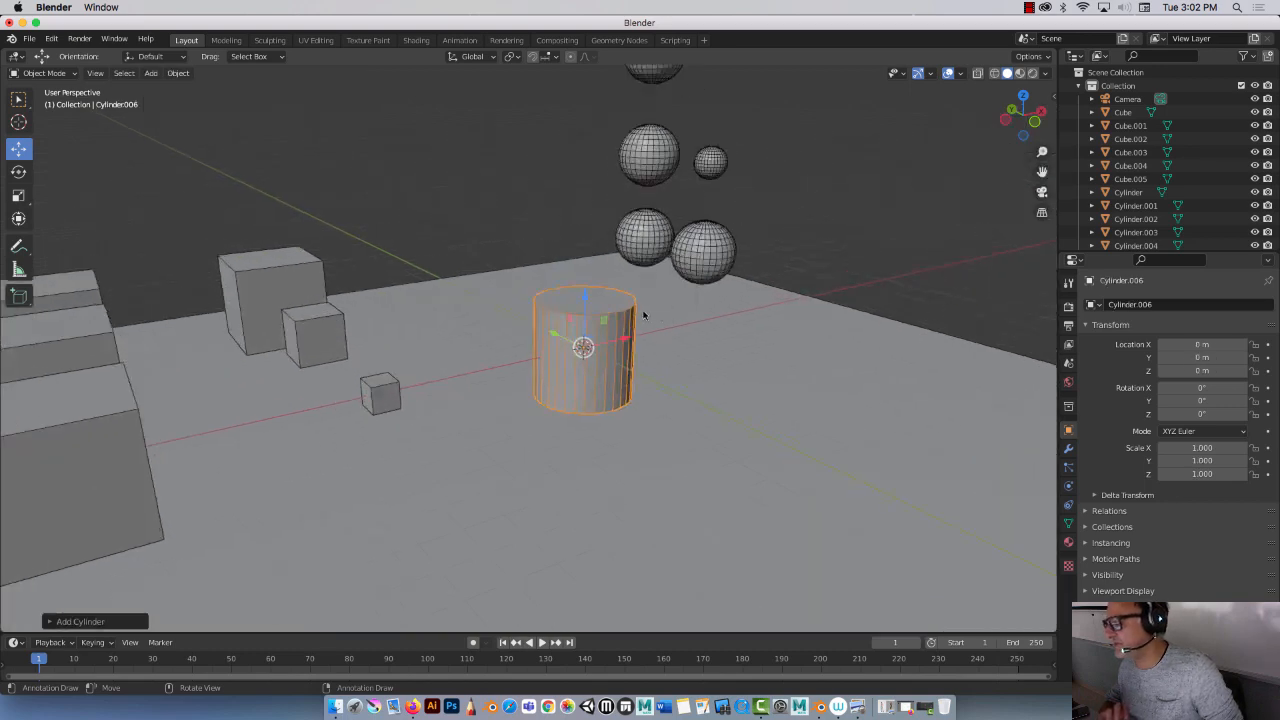
pyautogui.moveTo(524, 310); pyautogui.dragTo(549, 338, button='middle')
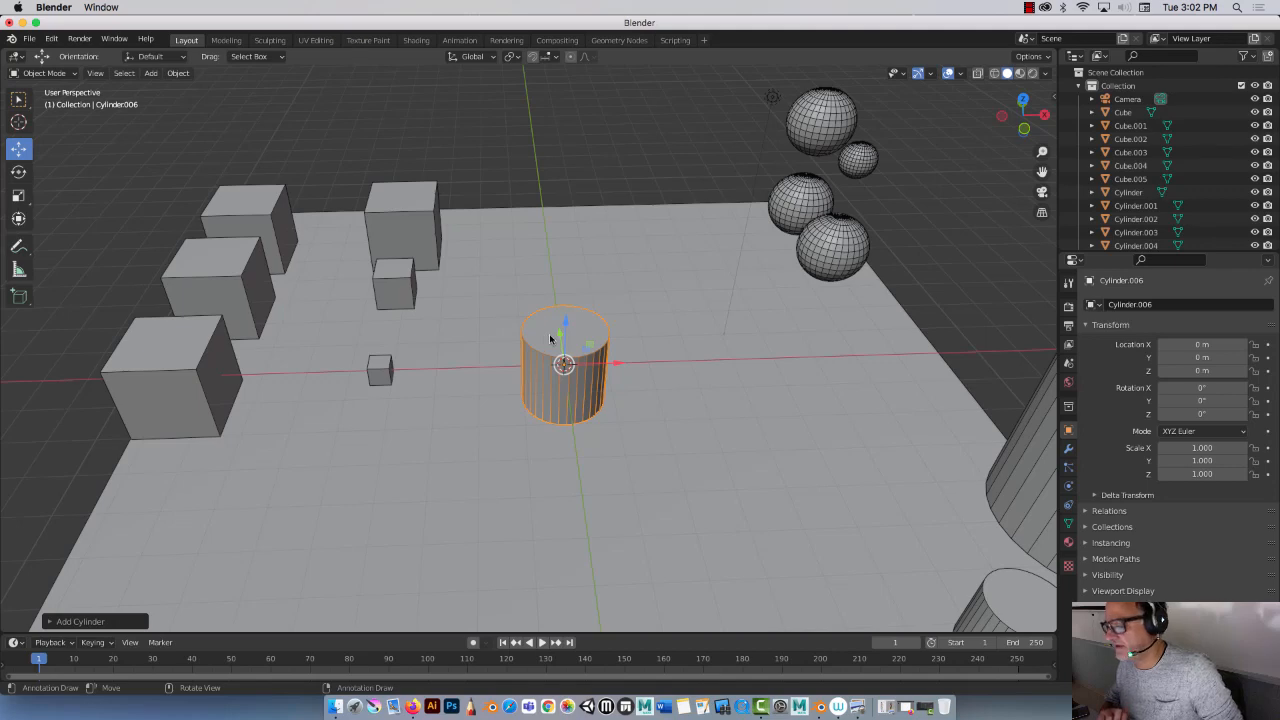
pyautogui.click(56, 621)
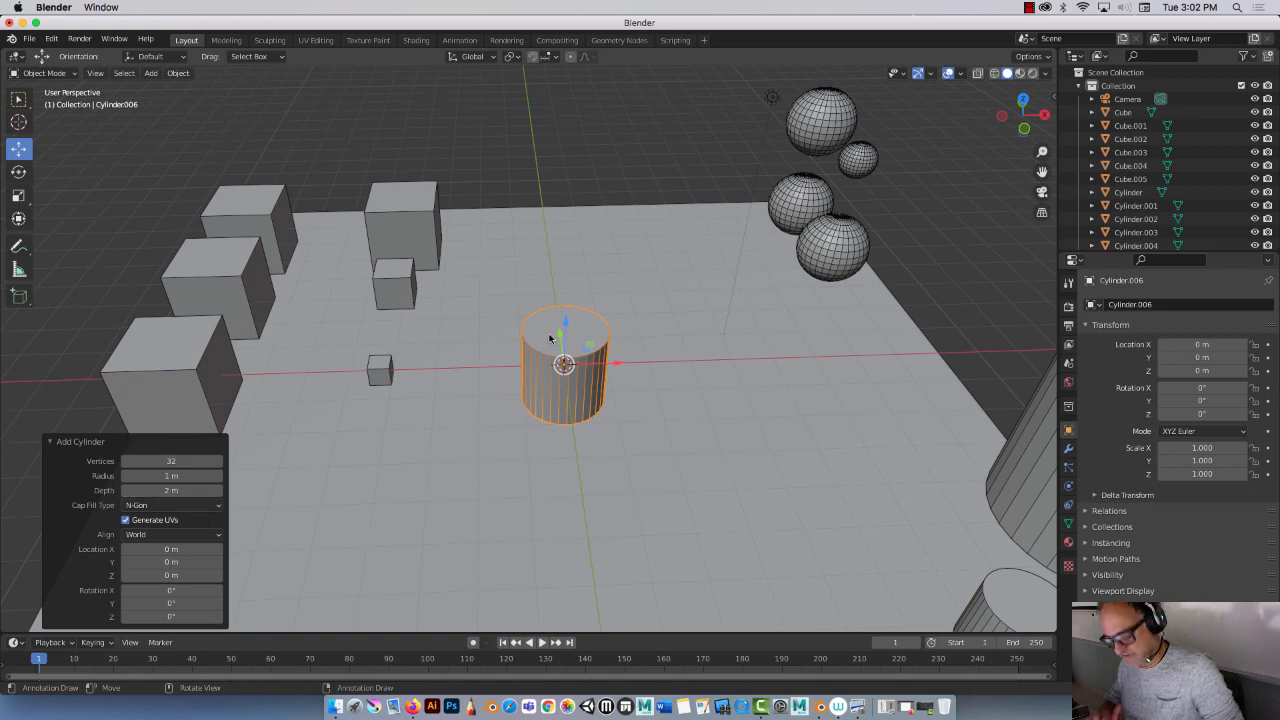
pyautogui.press('Tab')
pyautogui.click(114, 73)
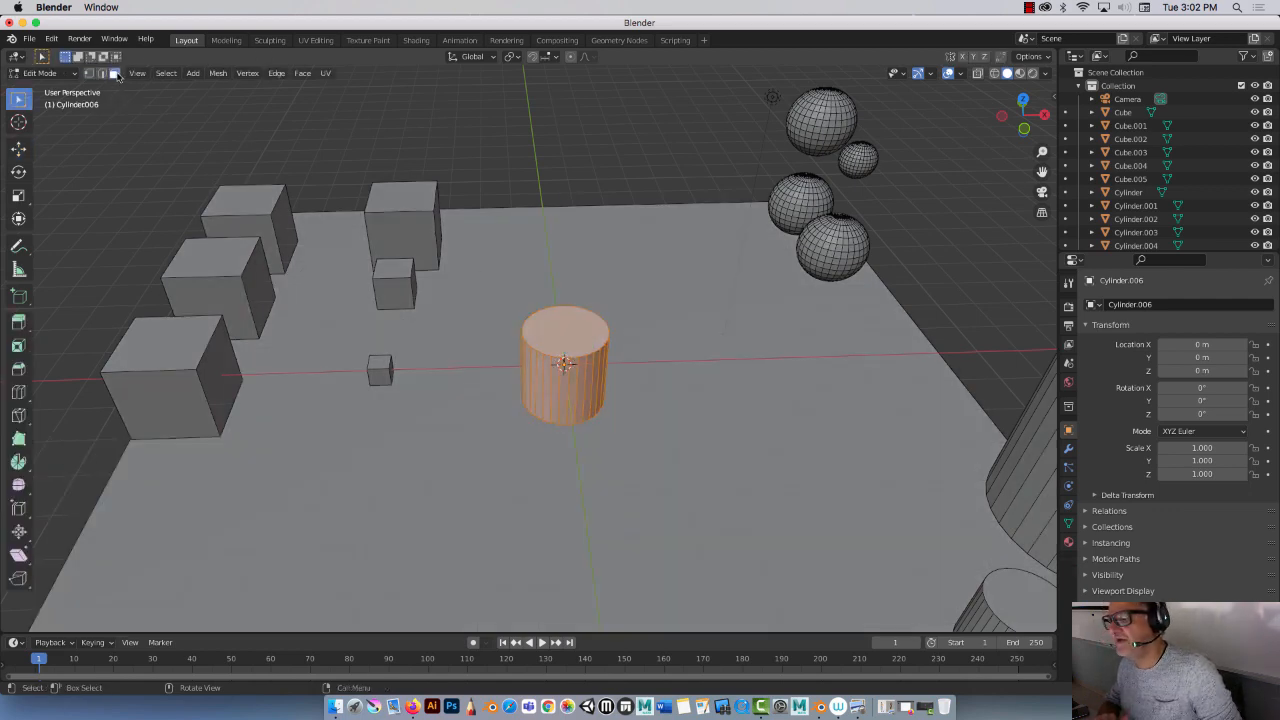
pyautogui.click(549, 310)
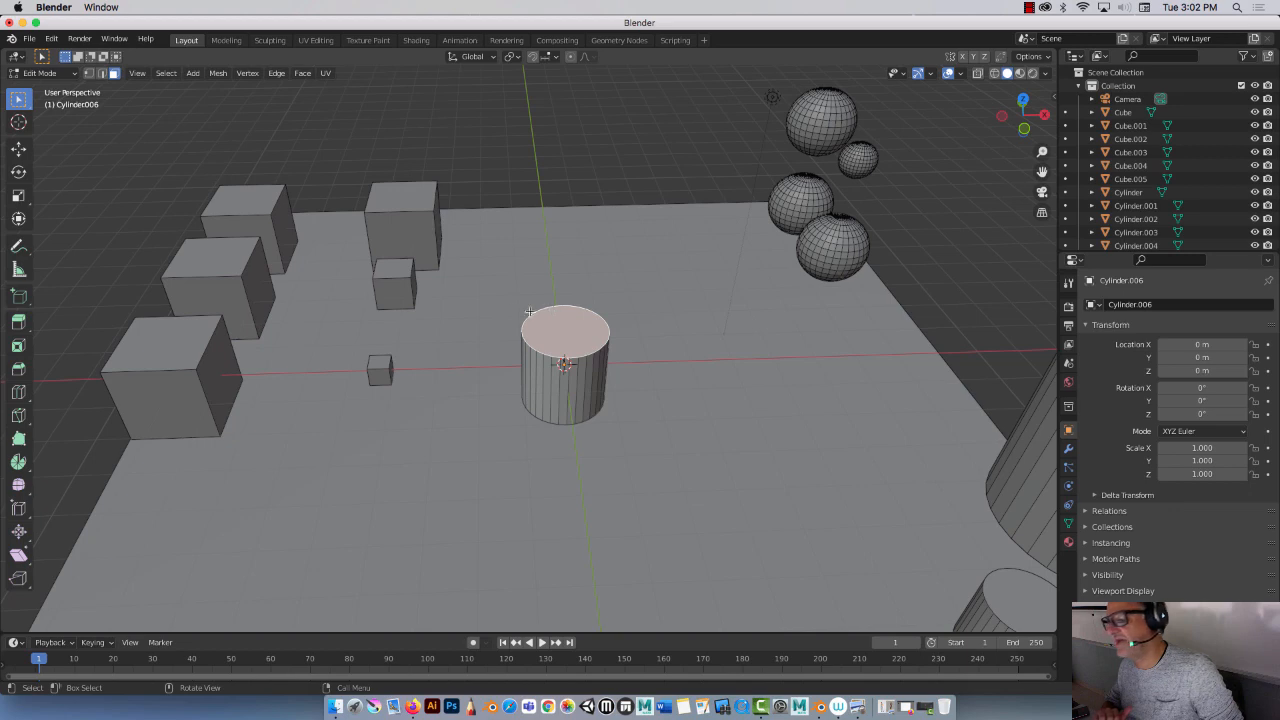
# Step: Inset the top face about 0.28 m and extrude it down about 0.21 m to hollow the cylinder
pyautogui.click(18, 345)
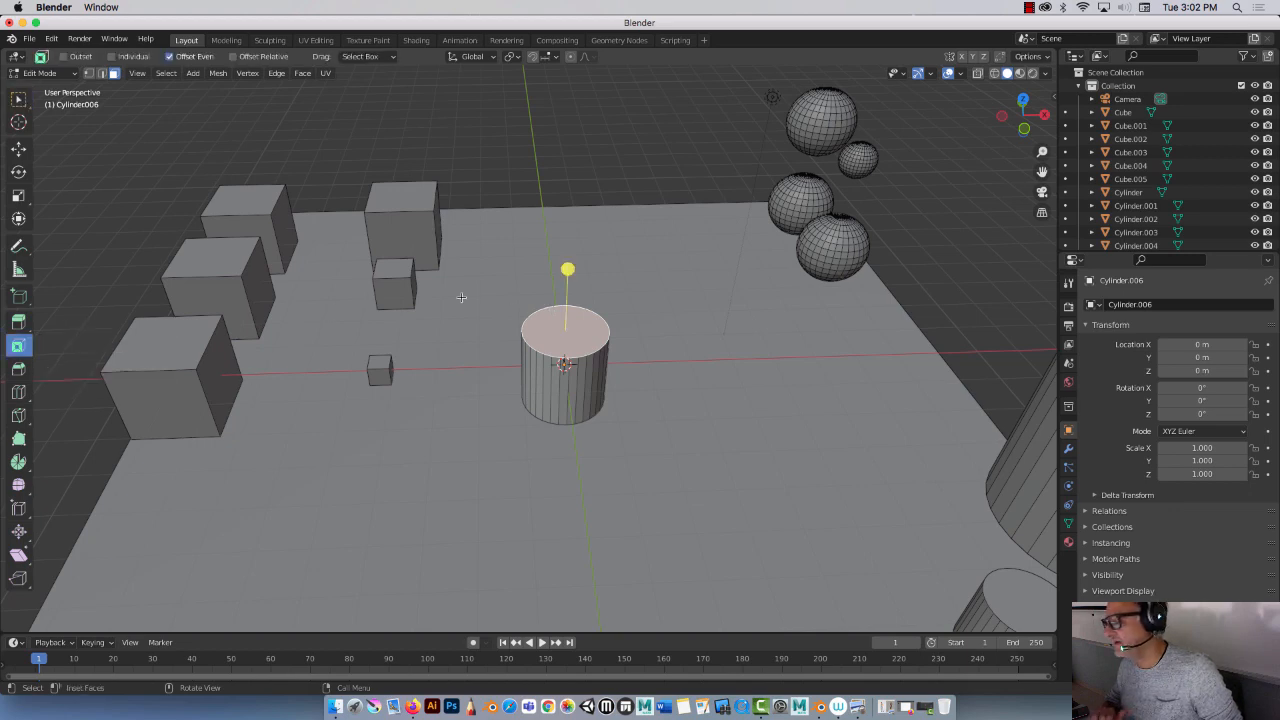
pyautogui.moveTo(567, 269); pyautogui.dragTo(572, 277)
pyautogui.press('e')
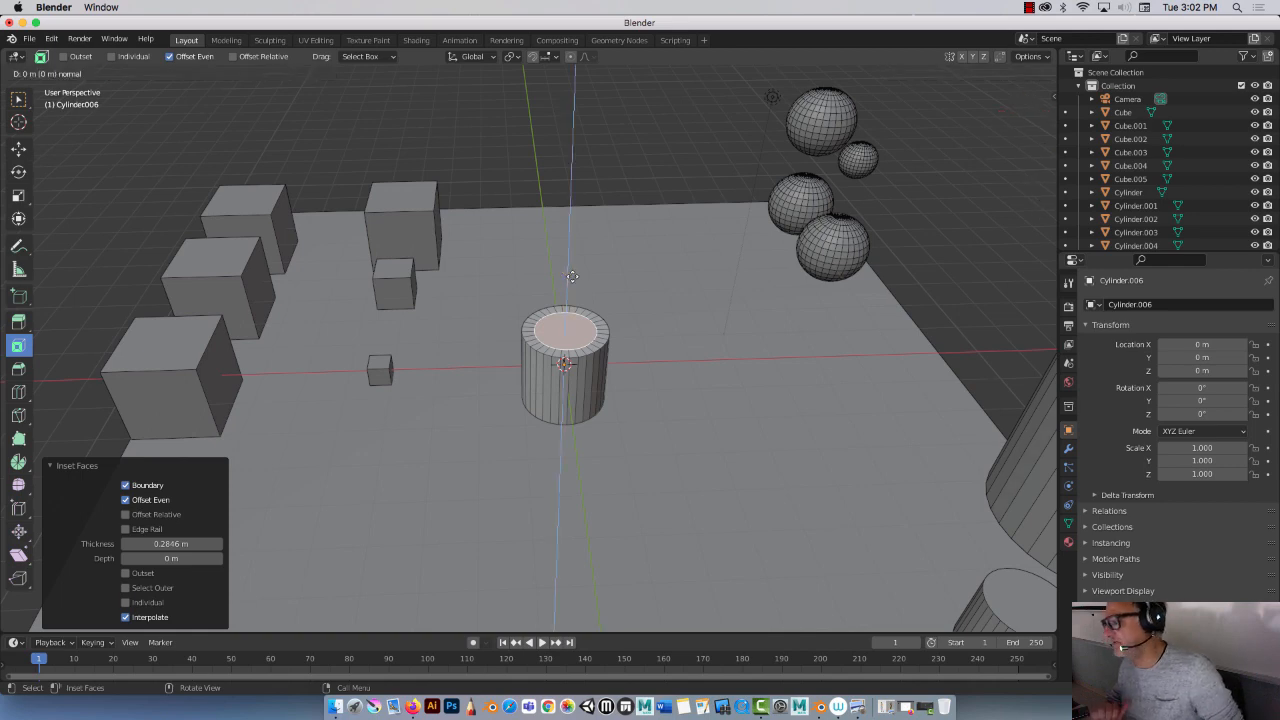
pyautogui.click(571, 287)
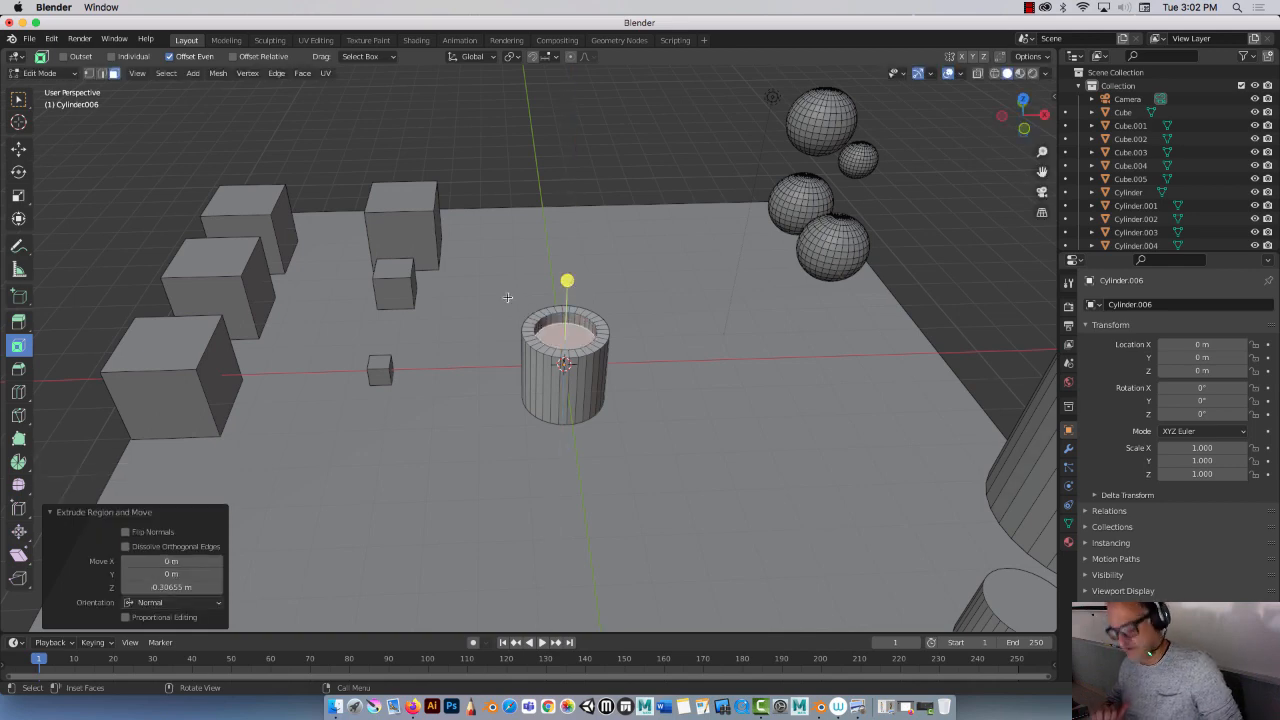
# Step: Return to Object Mode and move the hollow cylinder along X to about 4.66 m
pyautogui.press('Tab')
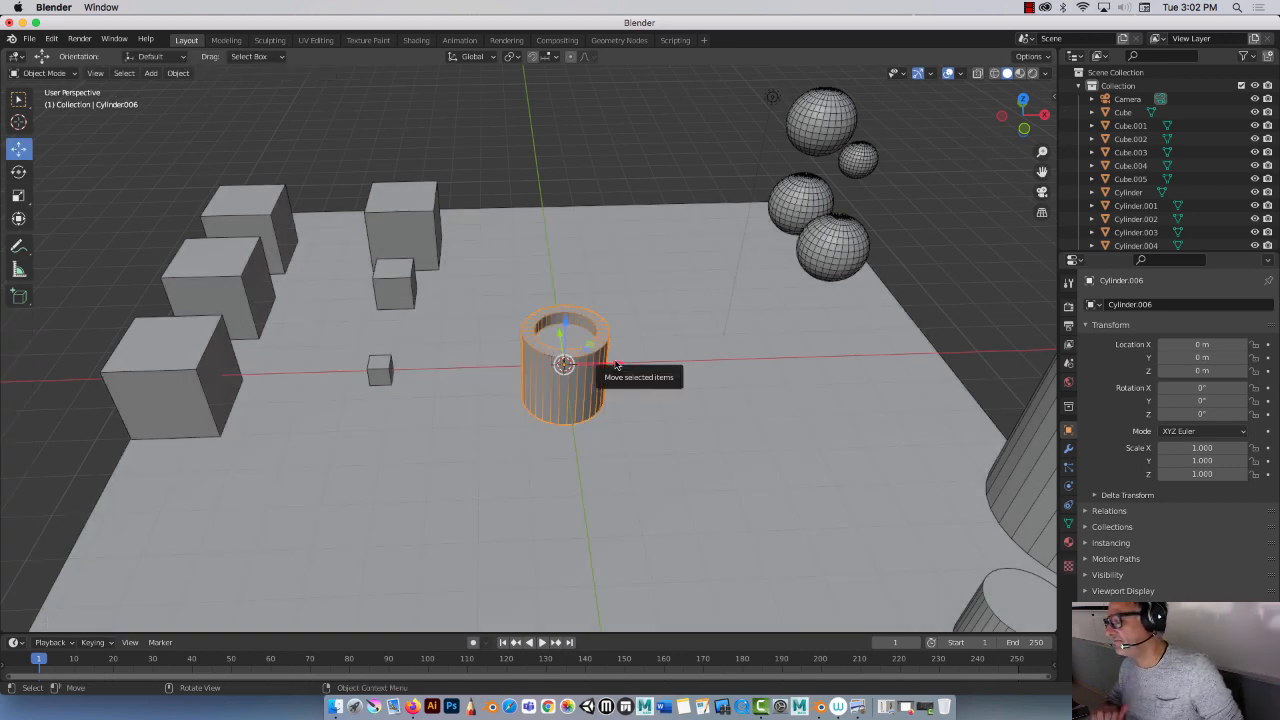
pyautogui.moveTo(616, 365); pyautogui.dragTo(747, 338)
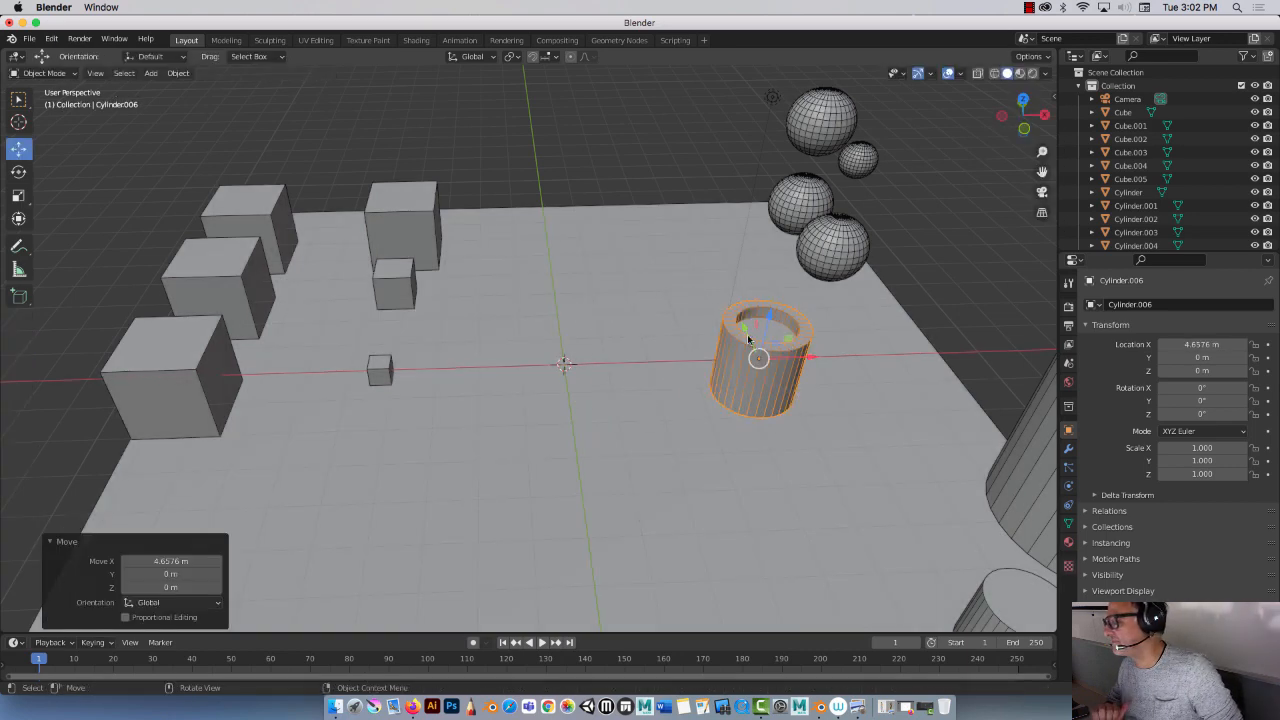
# Step: Add another cylinder at the origin and set its vertex count to 16
pyautogui.click(150, 73)
pyautogui.moveTo(170, 88)
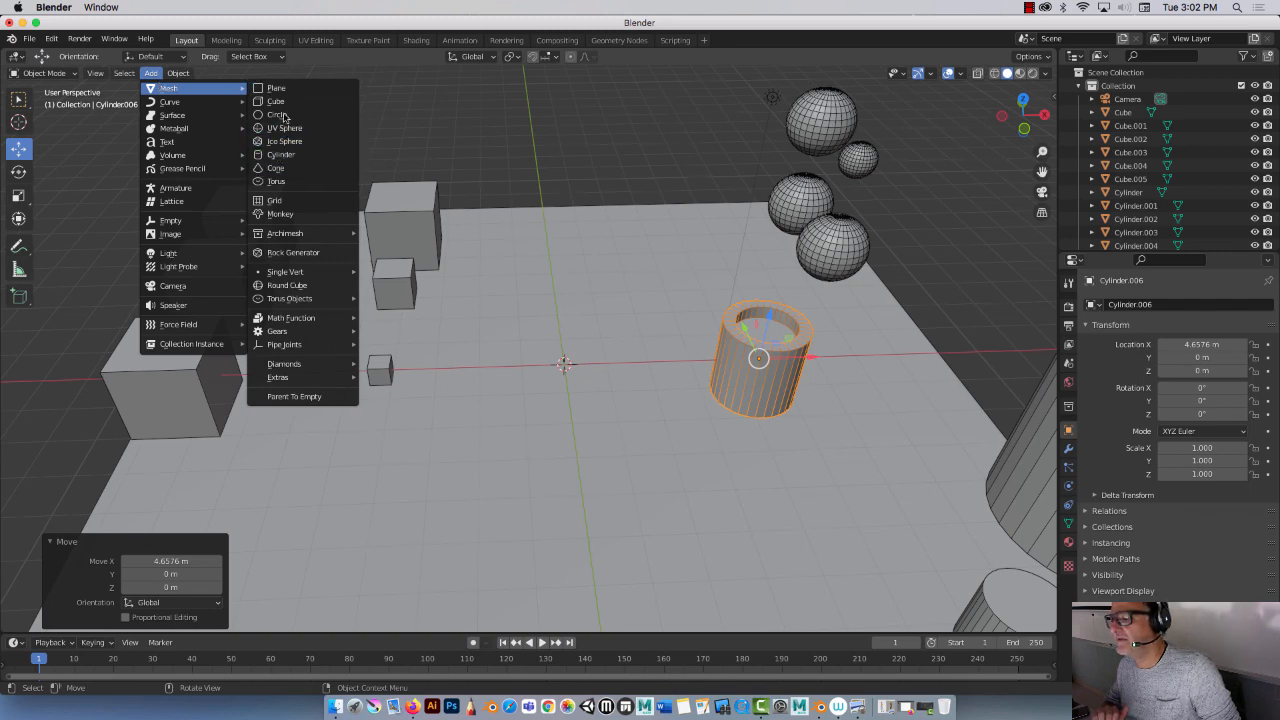
pyautogui.click(287, 157)
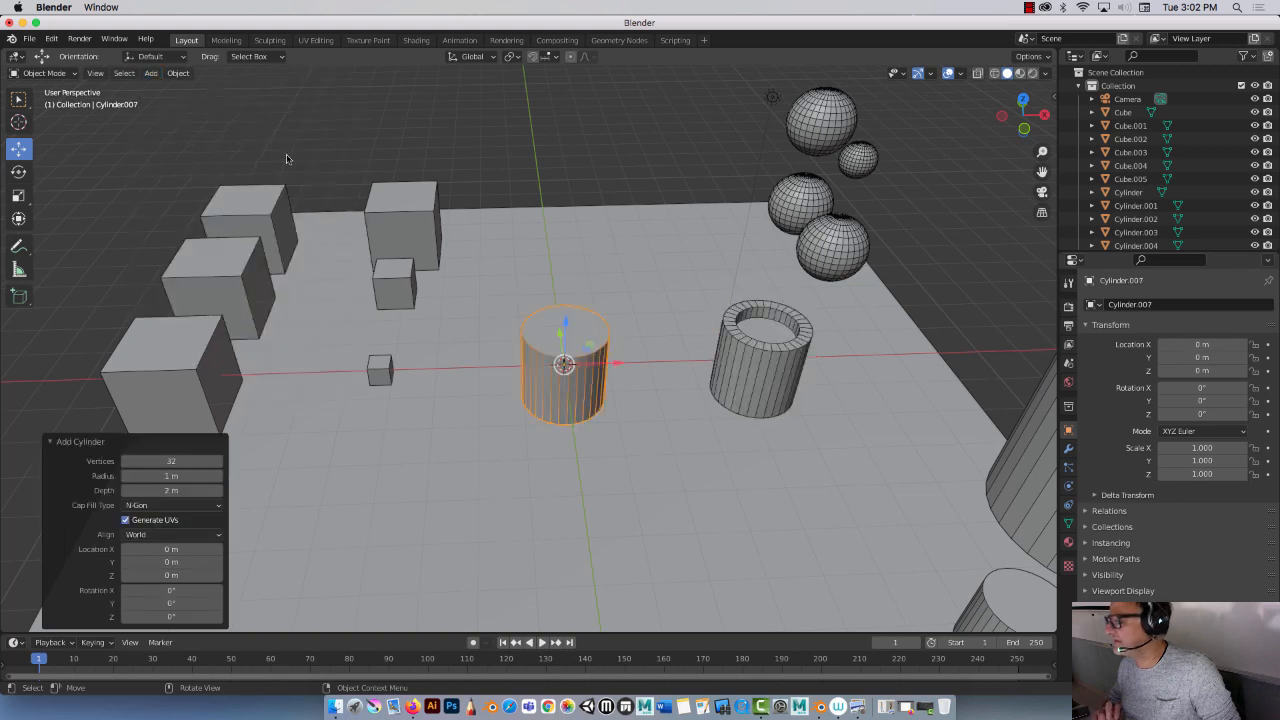
pyautogui.click(181, 462)
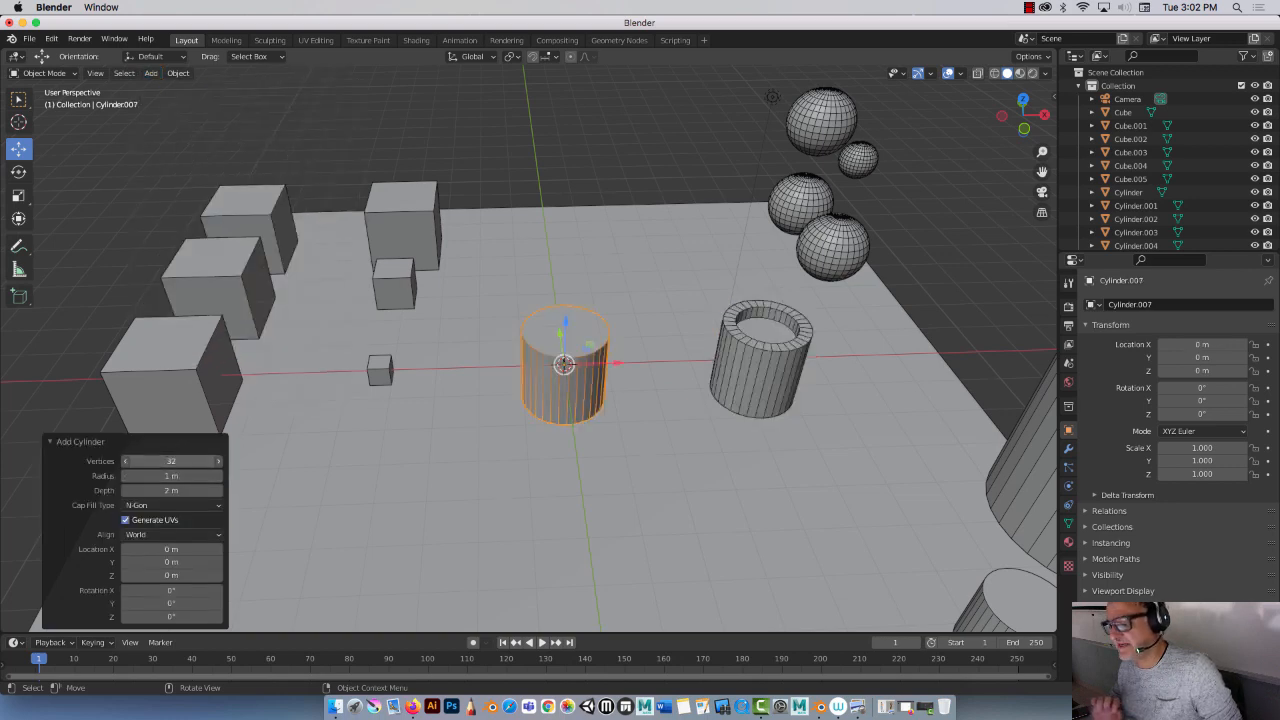
pyautogui.write('16')
pyautogui.press('Return')
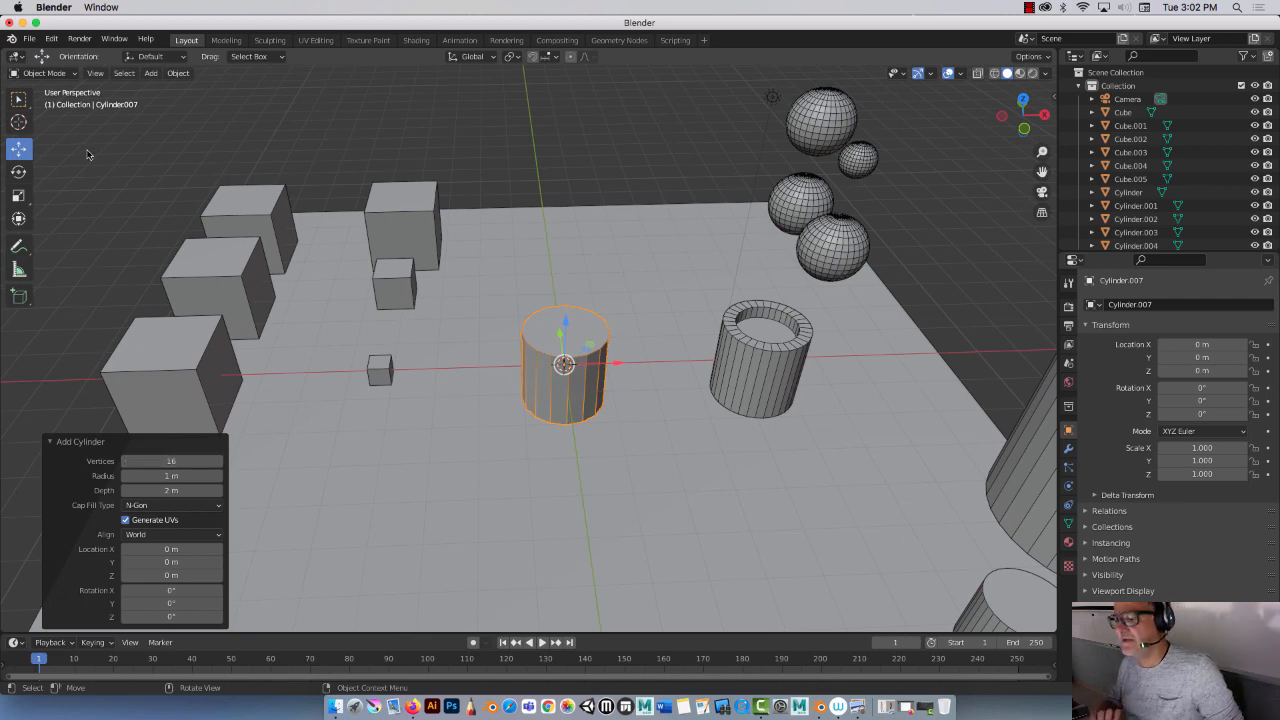
# Step: In Edit Mode, inset the new cylinder's top face by about 0.26 m
pyautogui.press('Tab')
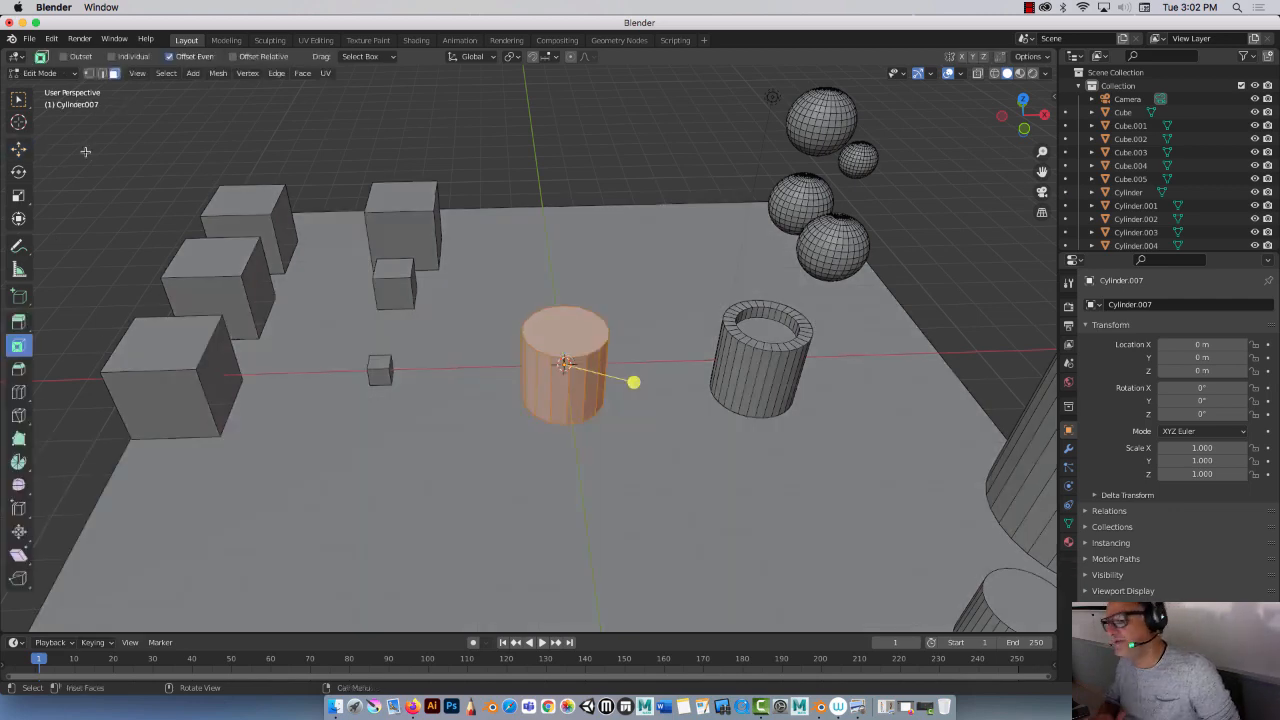
pyautogui.click(569, 340)
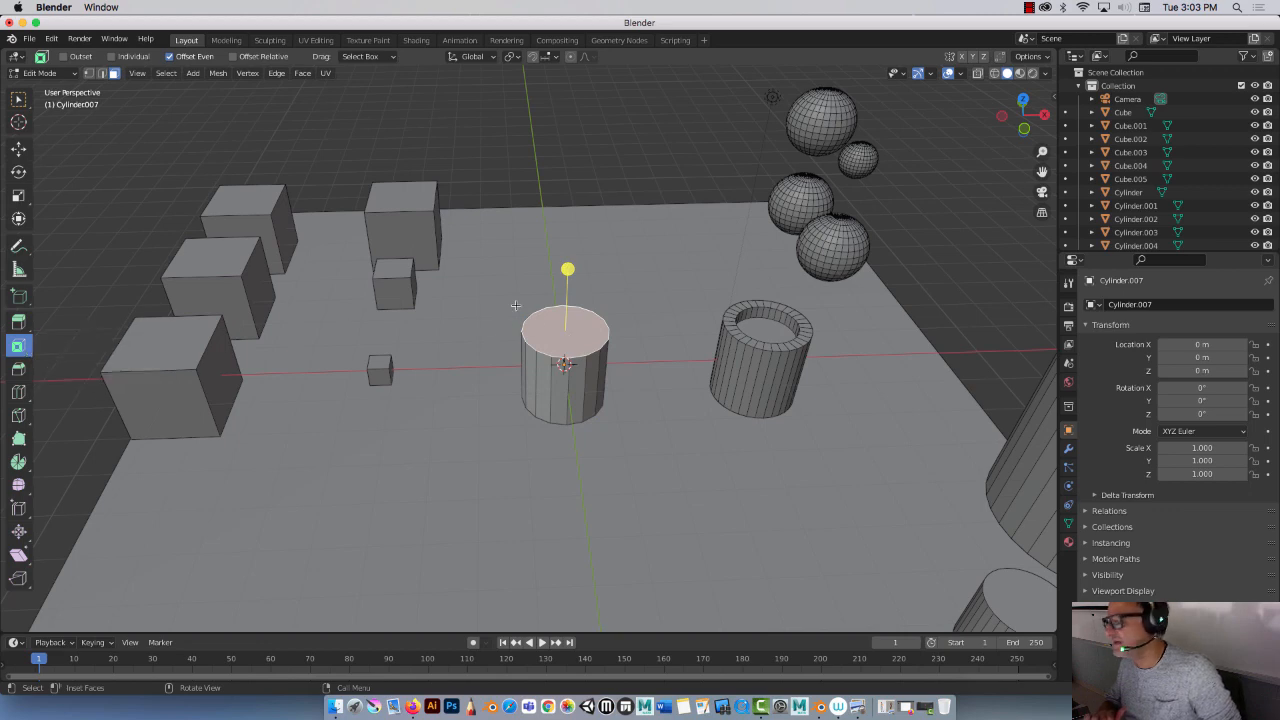
pyautogui.moveTo(567, 269); pyautogui.dragTo(566, 279)
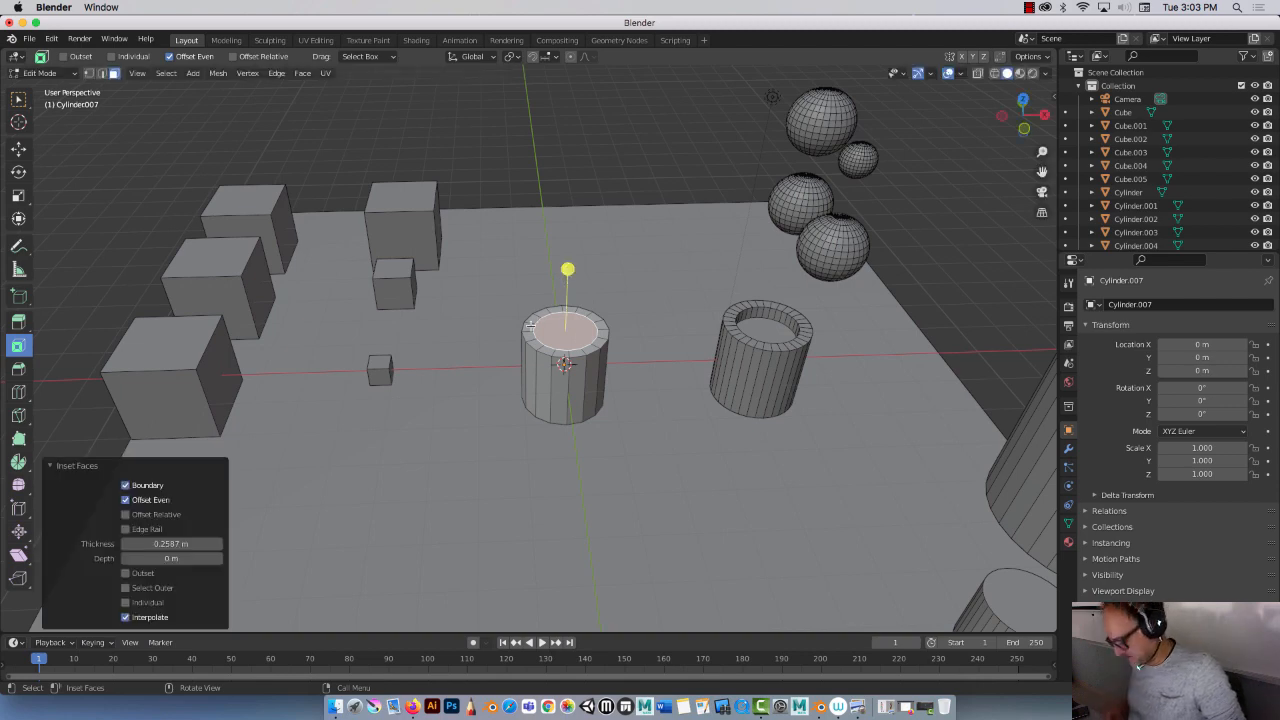
# Step: Select the loop of rim faces around the inset top of the cylinder
pyautogui.scroll(-5, 531, 325)
pyautogui.scroll(7, 531, 325)
pyautogui.scroll(4, 531, 325)
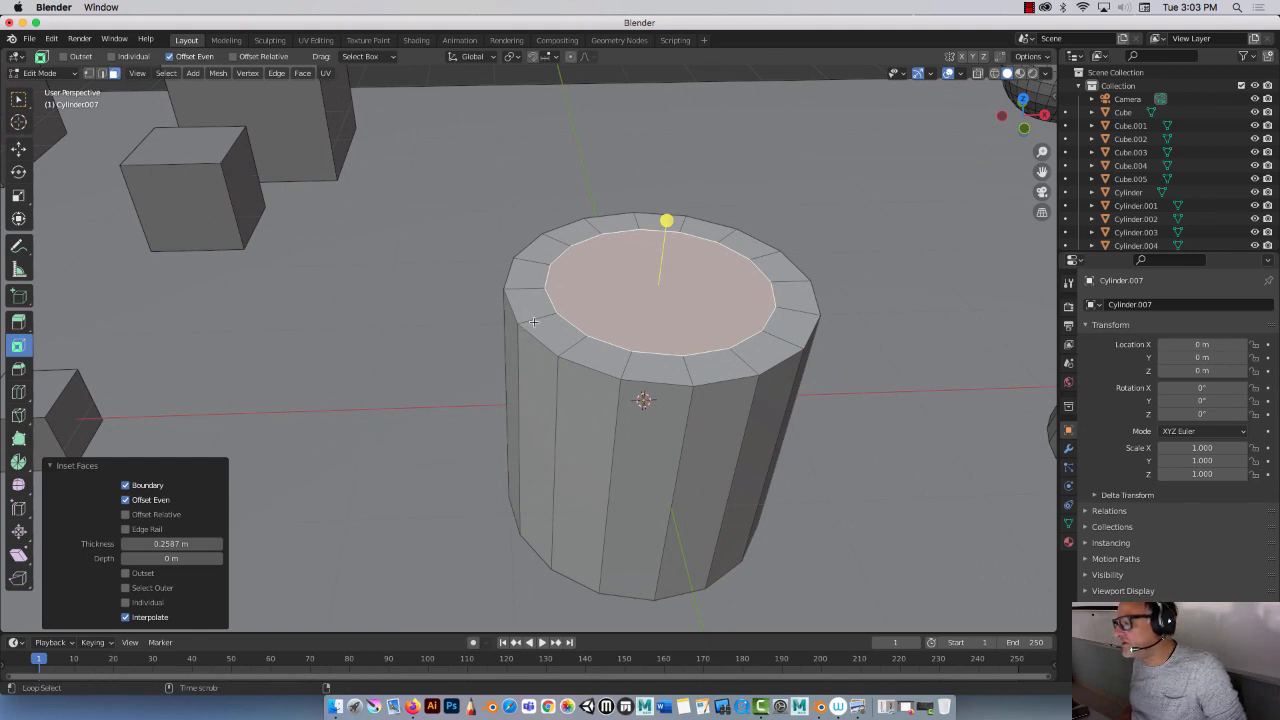
pyautogui.keyDown('alt'); pyautogui.click(533, 321); pyautogui.keyUp('alt')
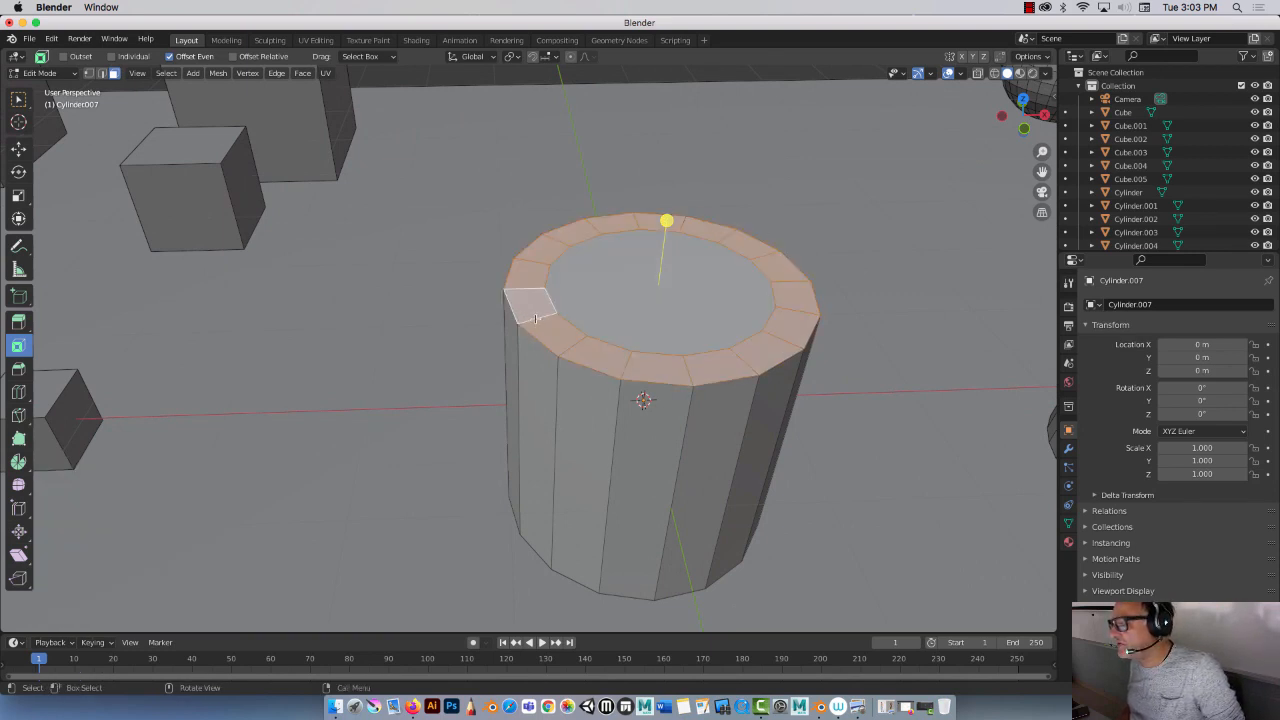
pyautogui.keyDown('alt'); pyautogui.click(539, 371); pyautogui.keyUp('alt')
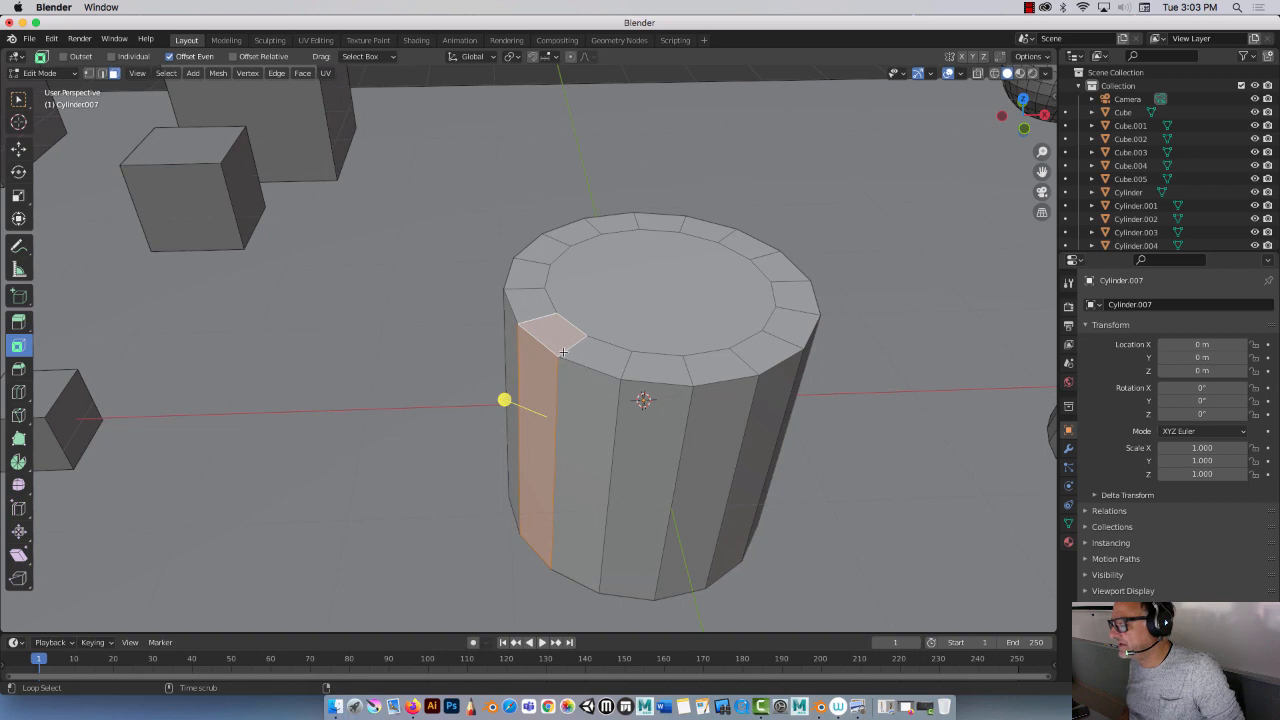
pyautogui.keyDown('alt'); pyautogui.click(570, 349); pyautogui.keyUp('alt')
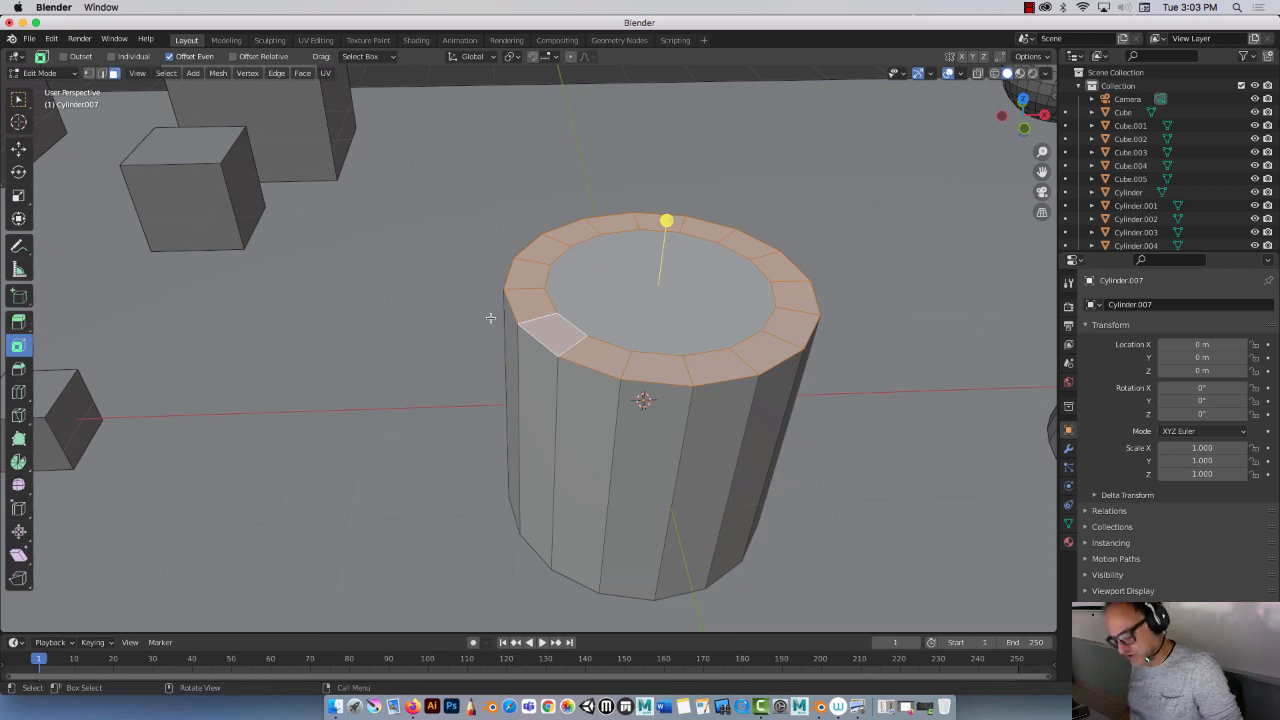
# Step: Extrude the rim faces upward about 0.68 m
pyautogui.press('e')
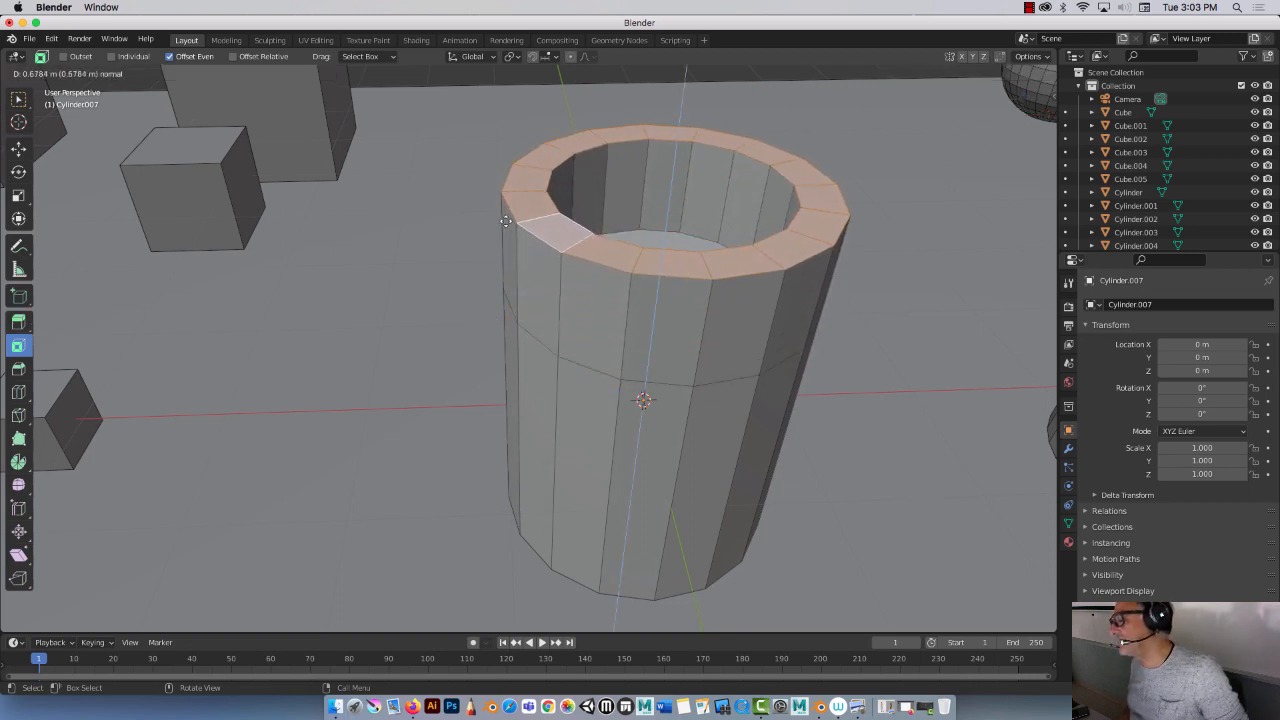
pyautogui.click(505, 226)
# Step: Select every other face around the rim of the cylinder's top
pyautogui.click(551, 226)
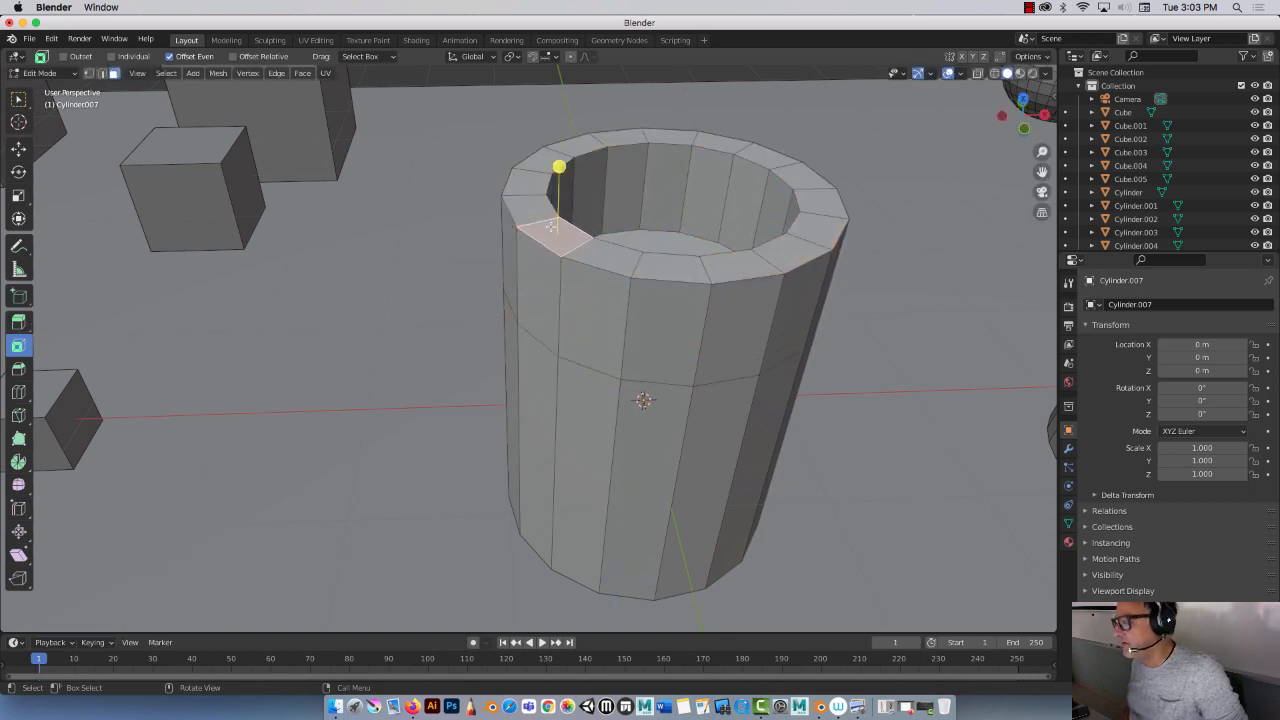
pyautogui.keyDown('shift'); pyautogui.click(672, 266); pyautogui.keyUp('shift')
pyautogui.keyDown('shift'); pyautogui.click(785, 244); pyautogui.keyUp('shift')
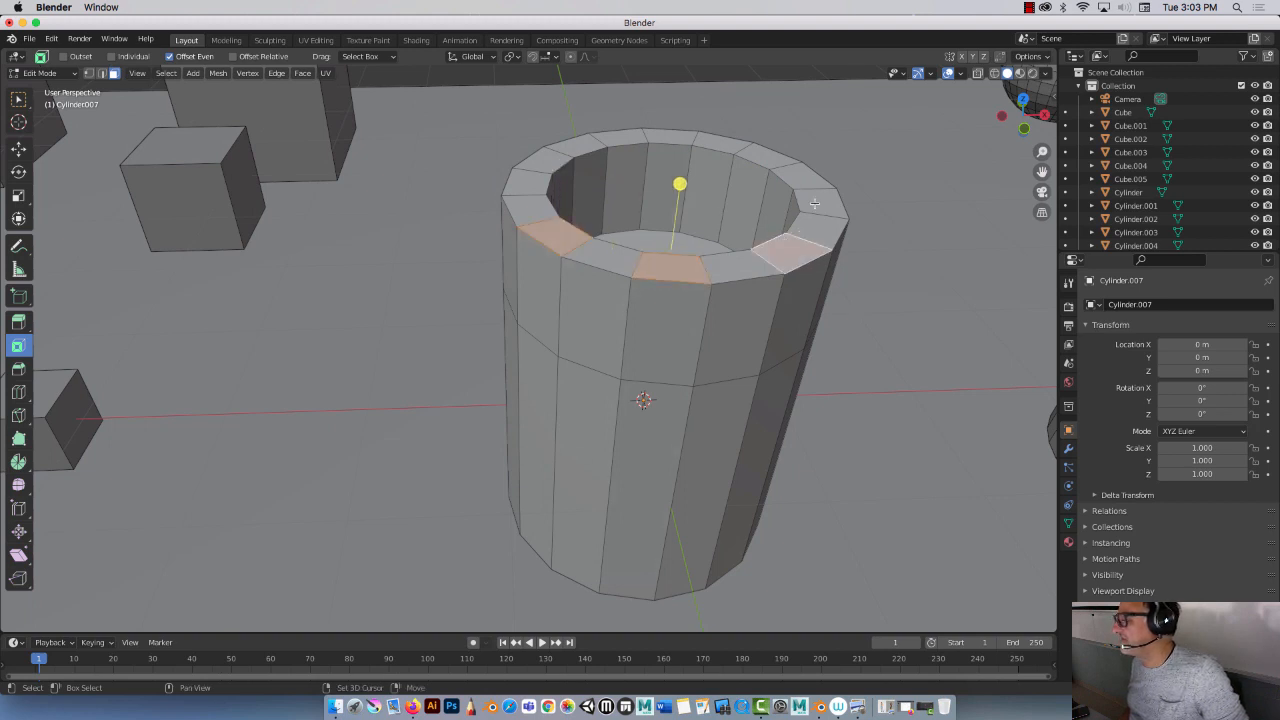
pyautogui.keyDown('shift'); pyautogui.click(818, 205); pyautogui.keyUp('shift')
pyautogui.keyDown('shift'); pyautogui.click(768, 157); pyautogui.keyUp('shift')
pyautogui.keyDown('shift'); pyautogui.click(668, 136); pyautogui.keyUp('shift')
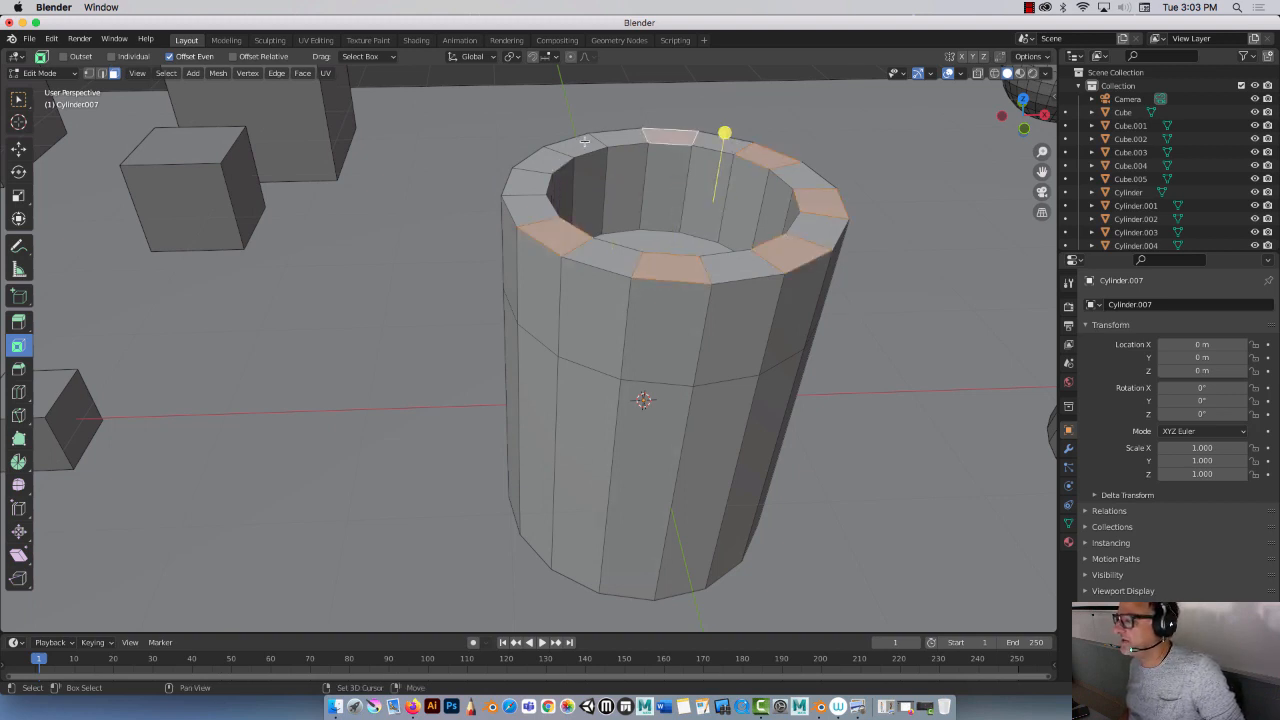
pyautogui.keyDown('shift'); pyautogui.click(585, 141); pyautogui.keyUp('shift')
pyautogui.keyDown('shift'); pyautogui.click(528, 180); pyautogui.keyUp('shift')
# Step: Extrude the alternating rim faces upward about 0.45 m to form battlements
pyautogui.press('i')
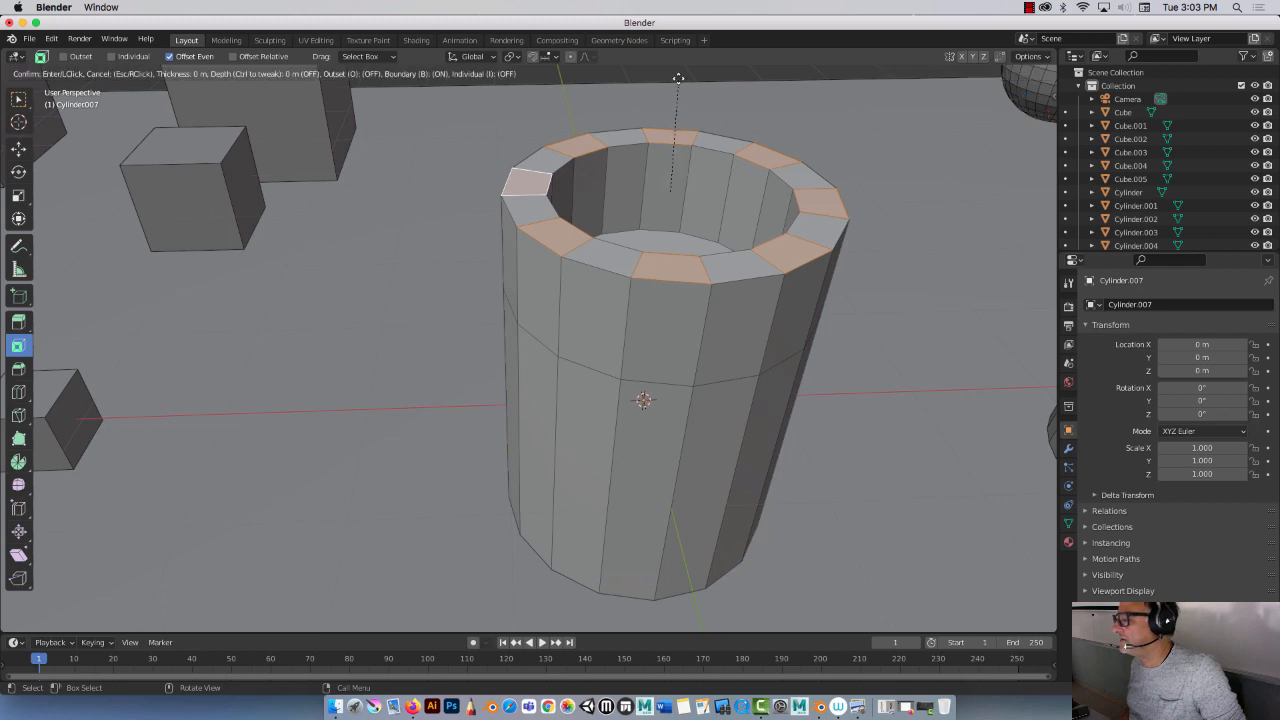
pyautogui.click(678, 80)
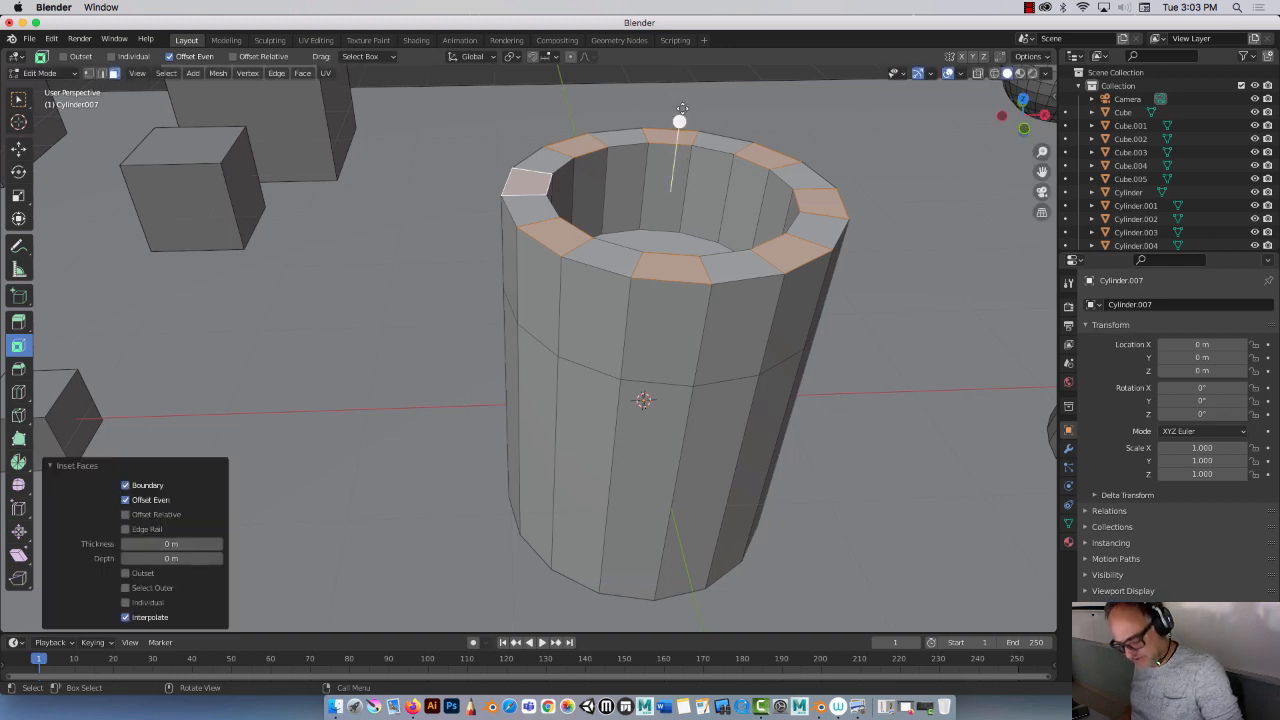
pyautogui.press('e')
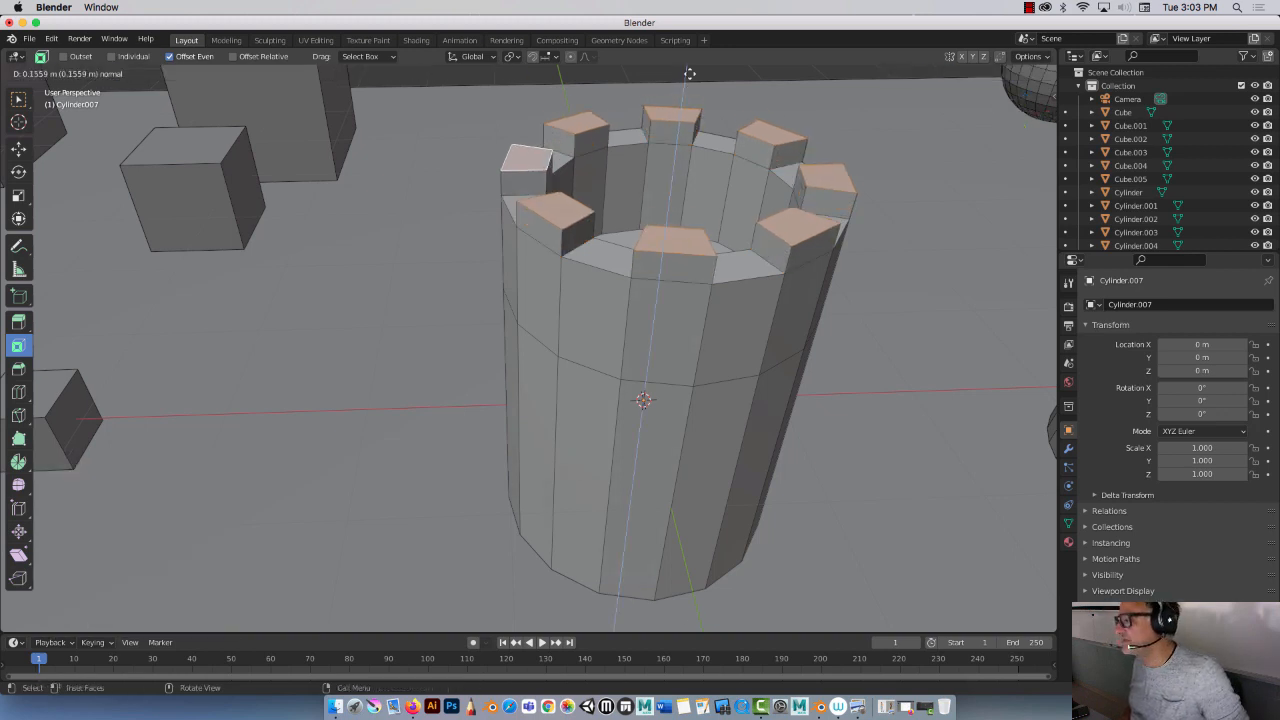
pyautogui.click(694, 595)
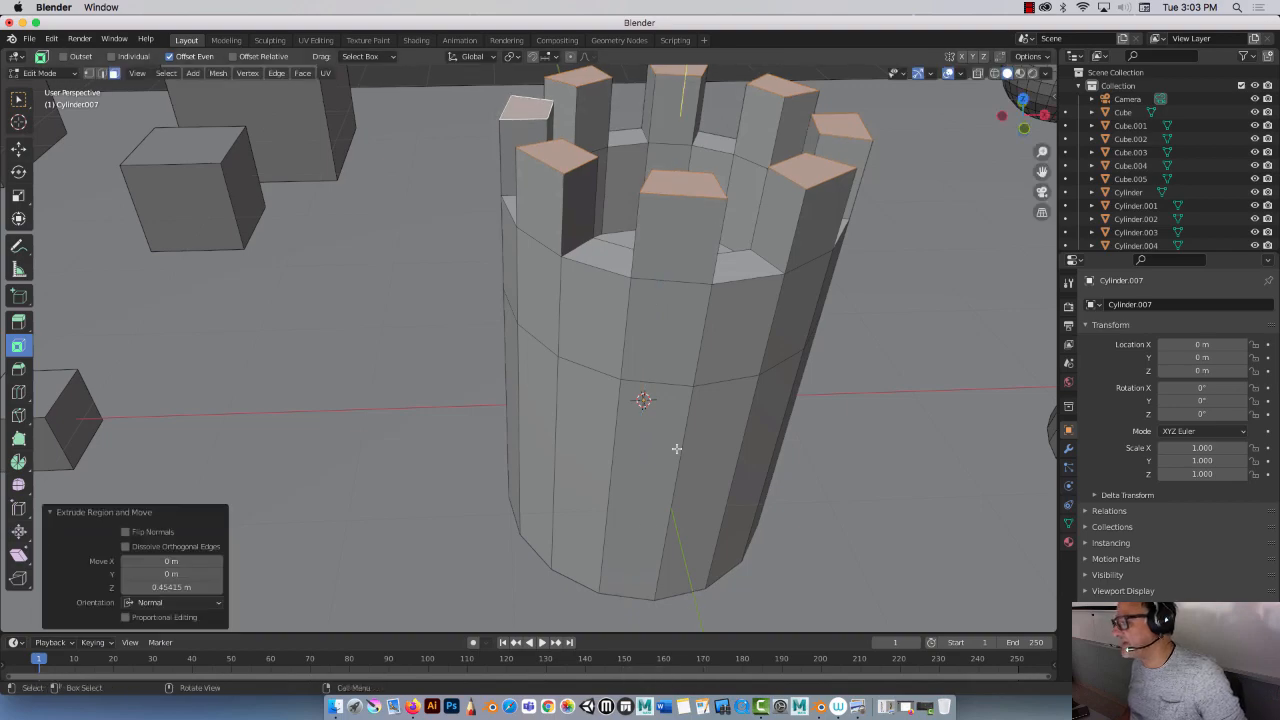
# Step: Return to Object Mode, select both hollow cylinders and move them about 2.93 m along X
pyautogui.moveTo(661, 484); pyautogui.dragTo(679, 433, button='middle')
pyautogui.scroll(-10, 683, 382)
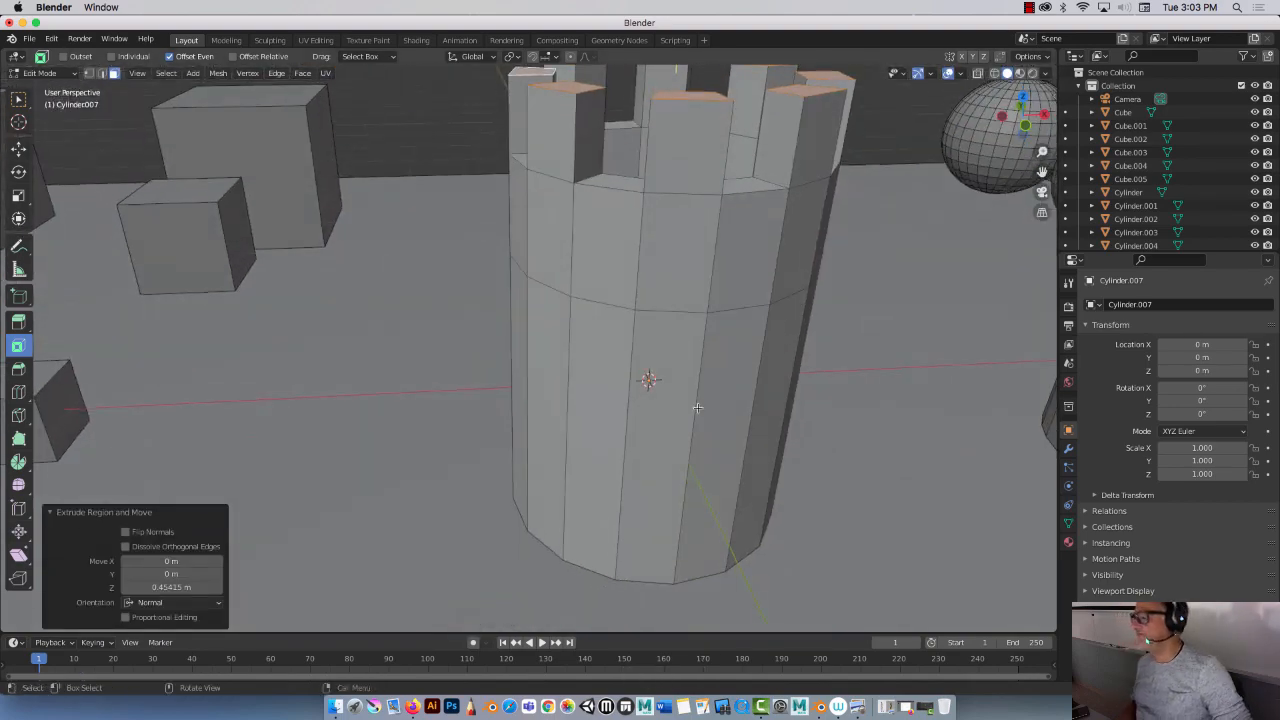
pyautogui.moveTo(675, 384)
pyautogui.mouseDown(button='middle')
pyautogui.moveTo(640, 391)
pyautogui.moveTo(679, 387)
pyautogui.mouseUp(button='middle')
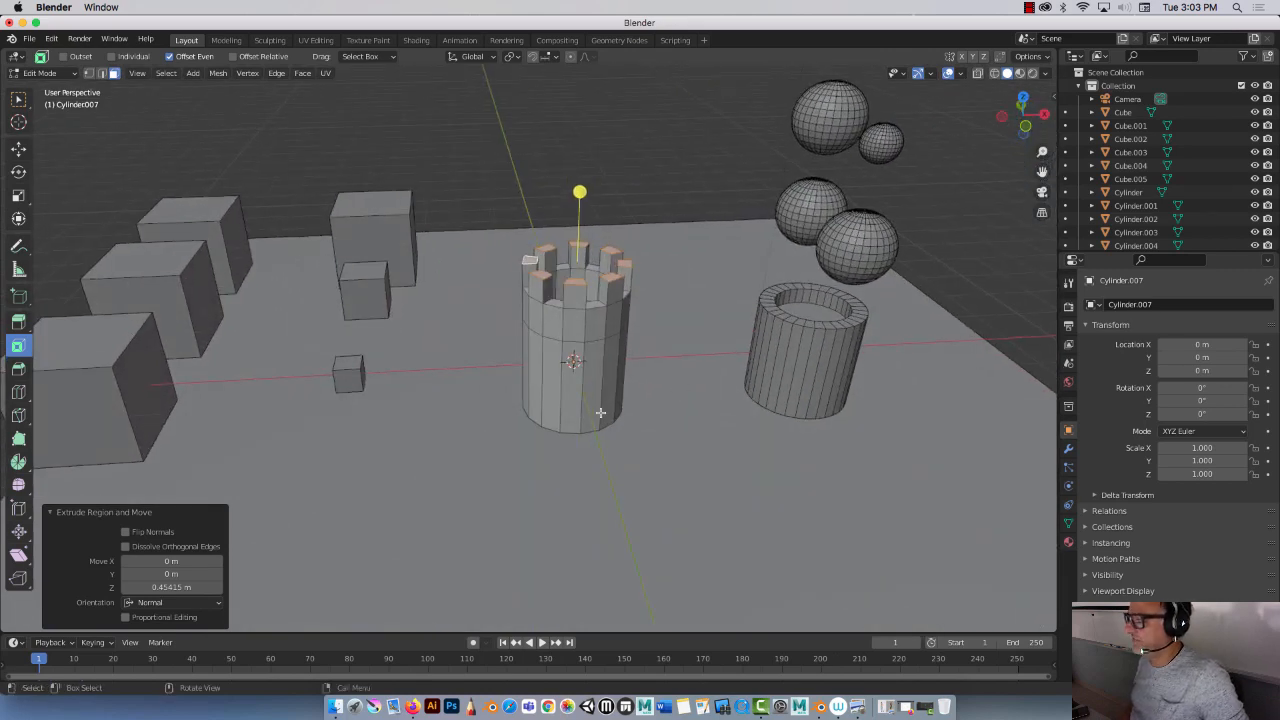
pyautogui.press('Tab')
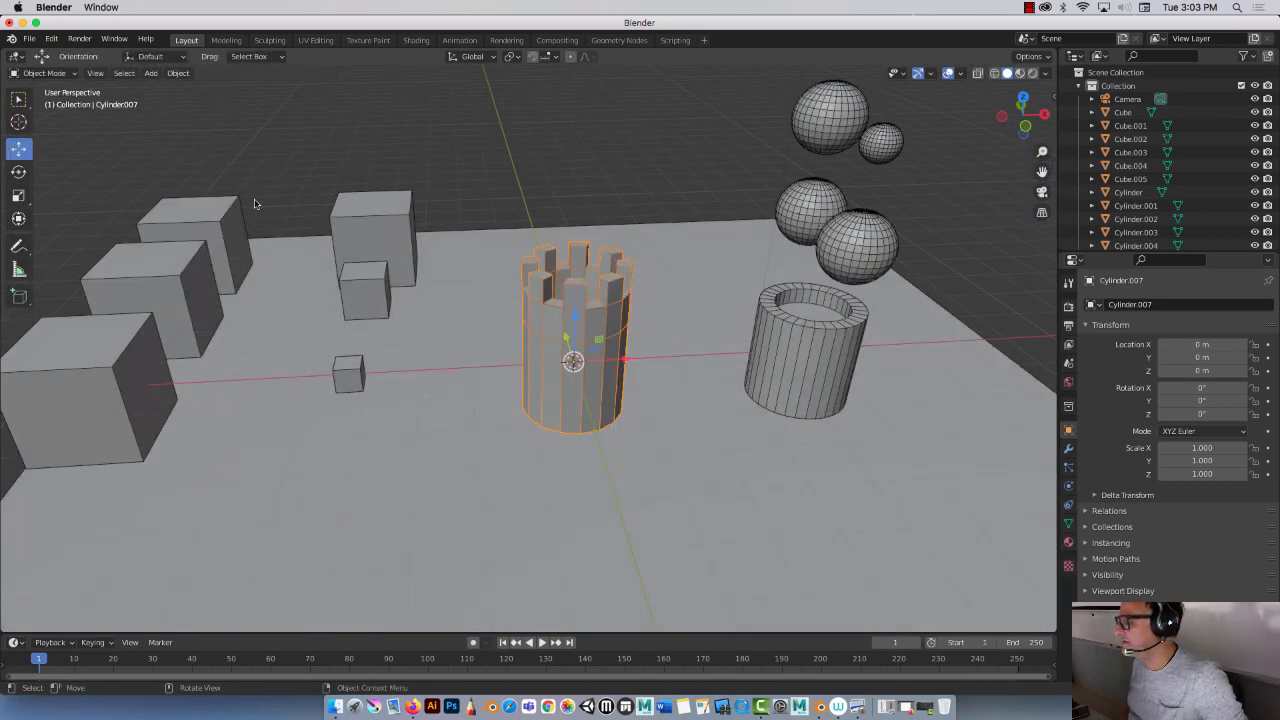
pyautogui.click(770, 320)
pyautogui.keyDown('shift'); pyautogui.click(601, 372); pyautogui.keyUp('shift')
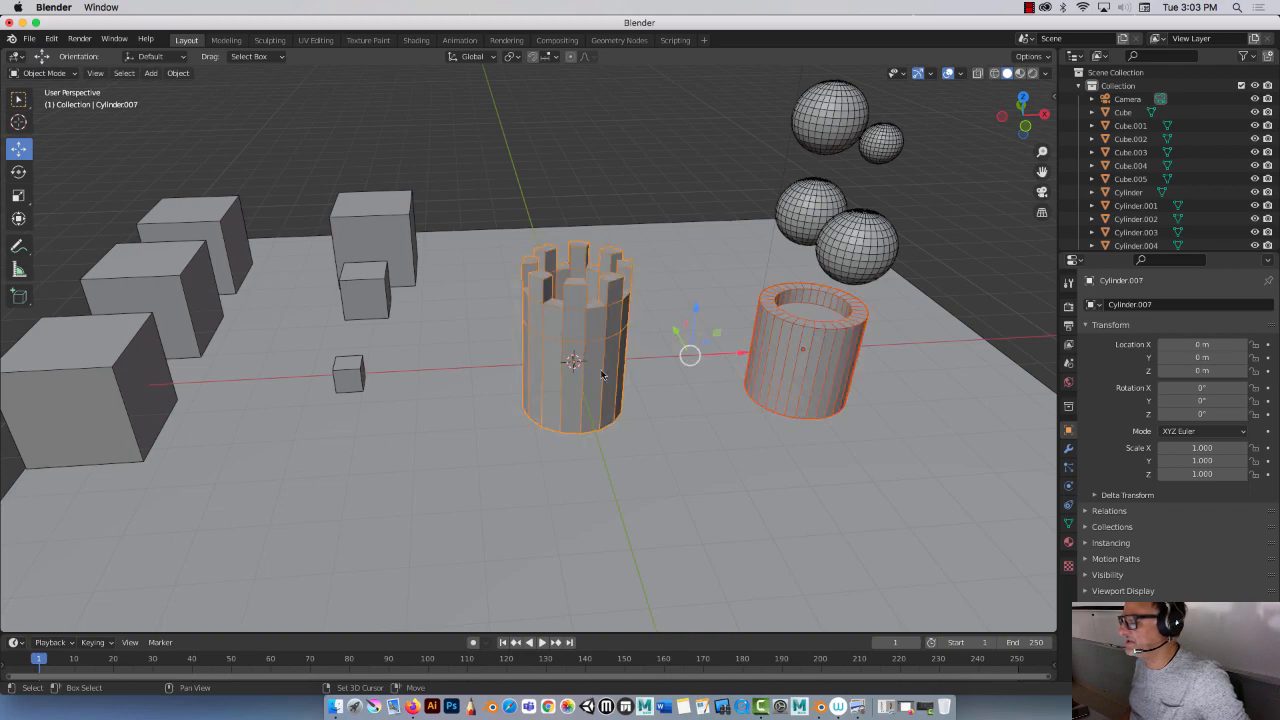
pyautogui.moveTo(718, 352); pyautogui.dragTo(857, 352)
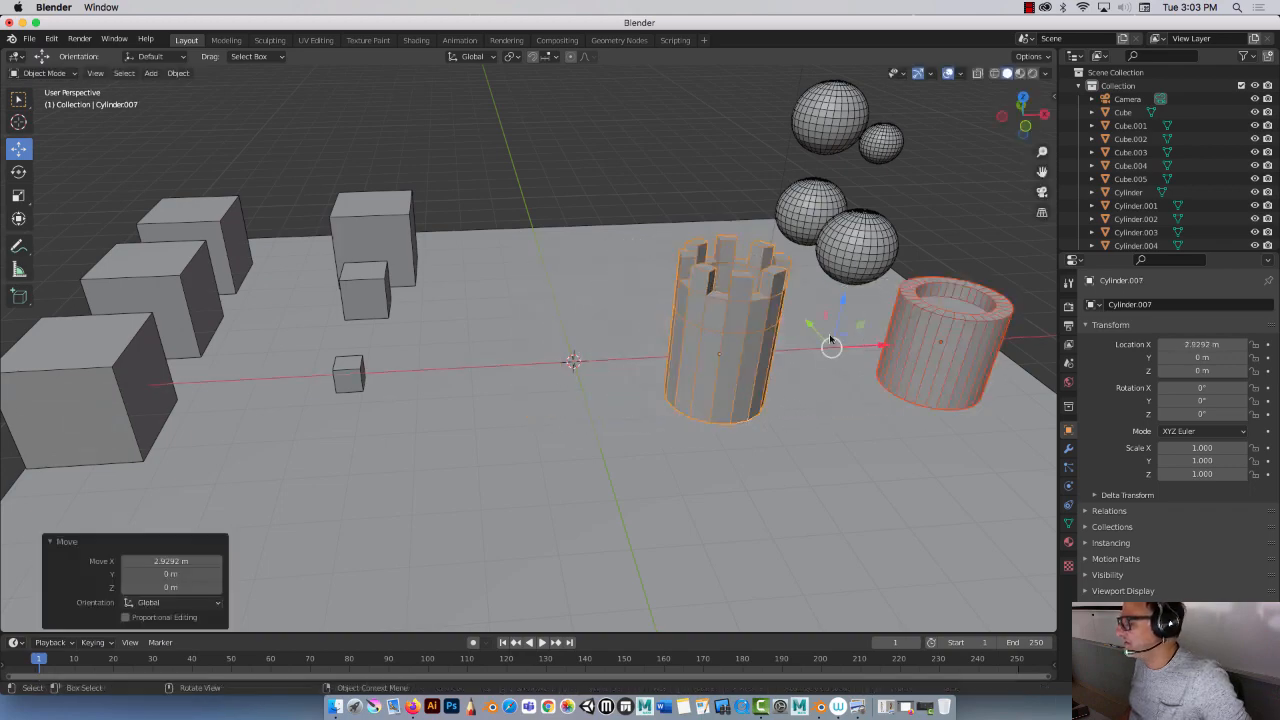
# Step: Move both cylinders toward the front corner of the ground plane
pyautogui.moveTo(857, 352)
pyautogui.mouseDown(button='middle')
pyautogui.moveTo(749, 333)
pyautogui.moveTo(770, 335)
pyautogui.moveTo(757, 320)
pyautogui.moveTo(800, 346)
pyautogui.moveTo(843, 346)
pyautogui.mouseUp(button='middle')
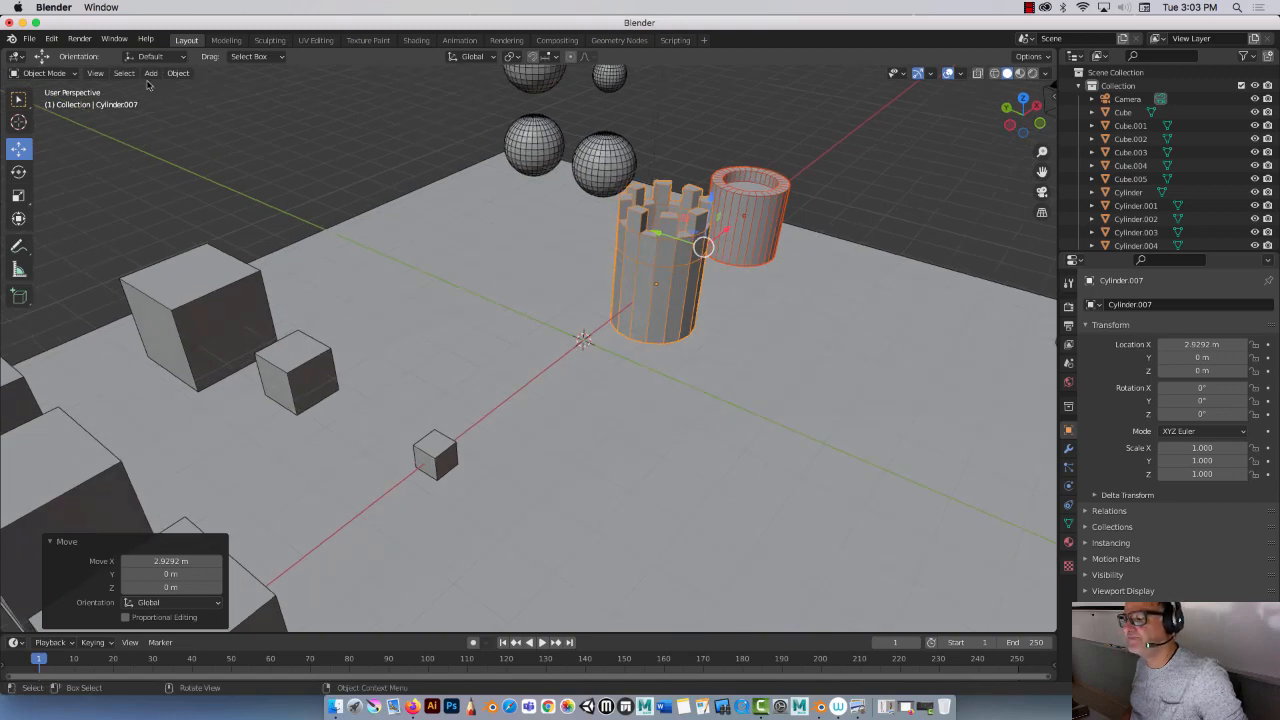
pyautogui.moveTo(661, 235); pyautogui.dragTo(964, 284)
pyautogui.scroll(2, 816, 245)
pyautogui.scroll(-8, 815, 241)
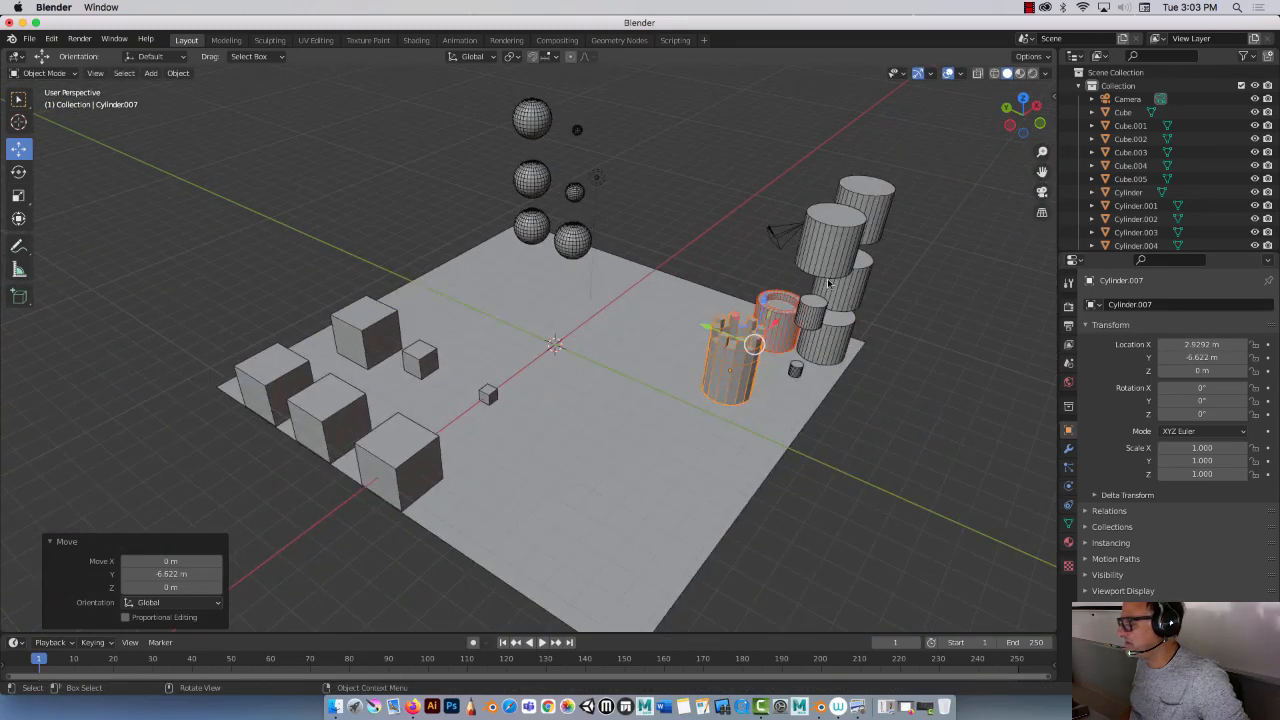
pyautogui.moveTo(783, 318); pyautogui.dragTo(626, 476)
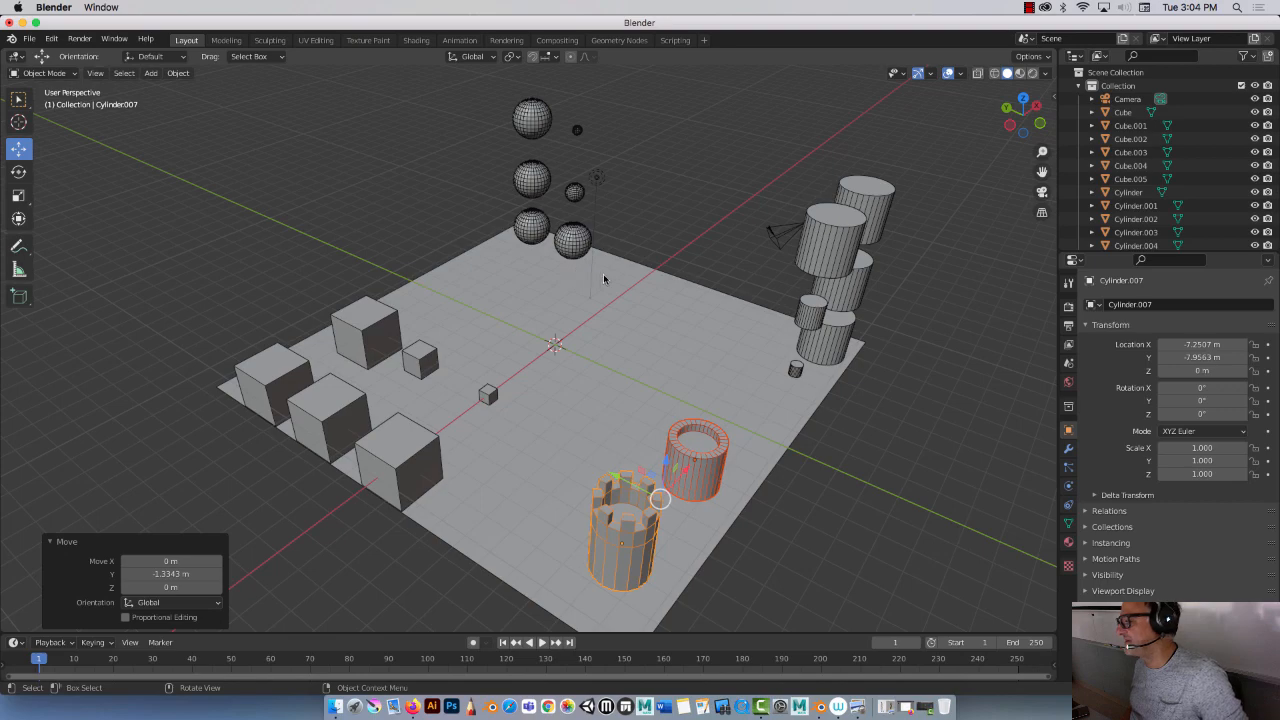
# Step: Add a new cube mesh at the origin
pyautogui.moveTo(603, 279)
pyautogui.mouseDown(button='middle')
pyautogui.moveTo(530, 266)
pyautogui.moveTo(605, 258)
pyautogui.moveTo(592, 258)
pyautogui.mouseUp(button='middle')
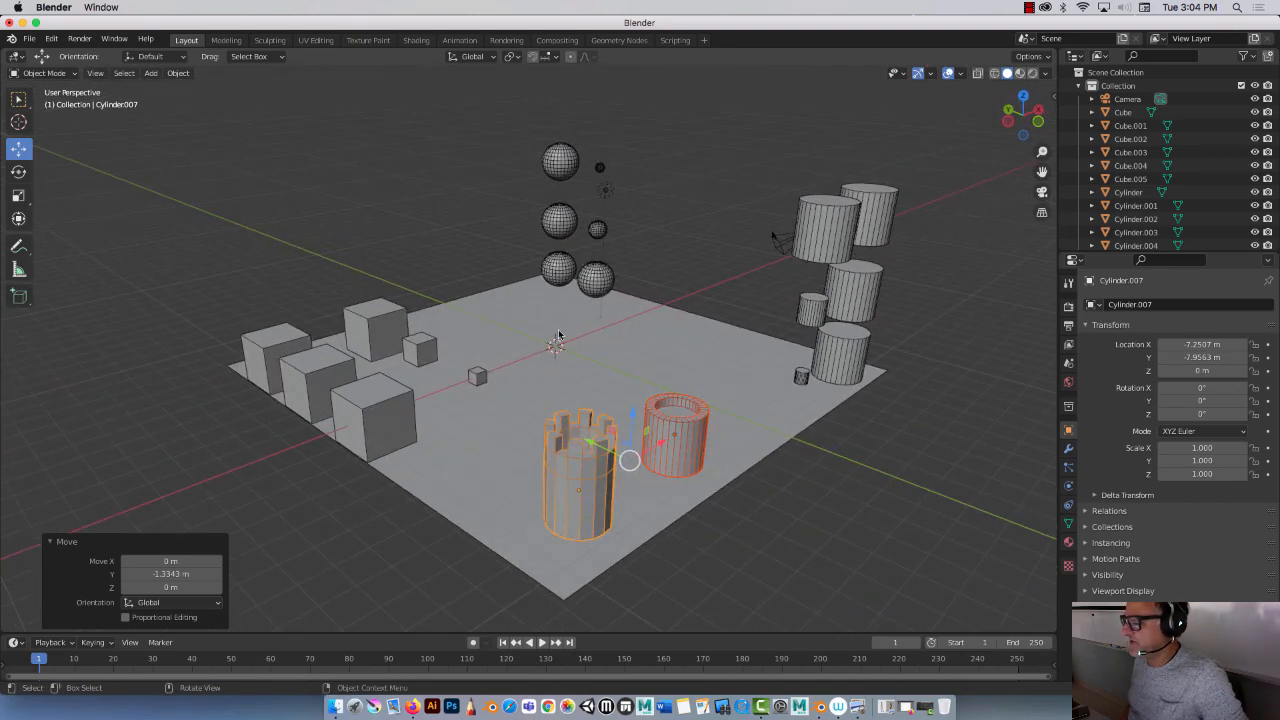
pyautogui.click(150, 73)
pyautogui.moveTo(167, 92)
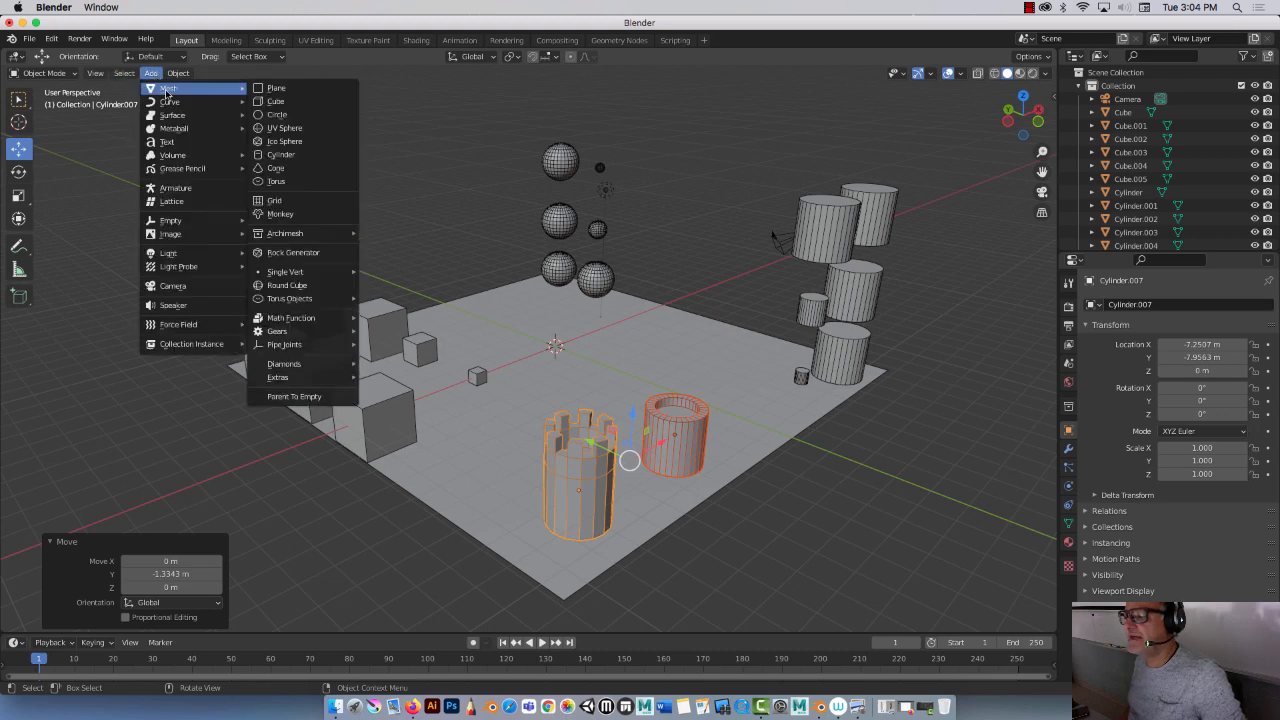
pyautogui.click(295, 101)
# Step: In Edit Mode, add a loop cut through the middle of the new cube
pyautogui.click(1030, 7)
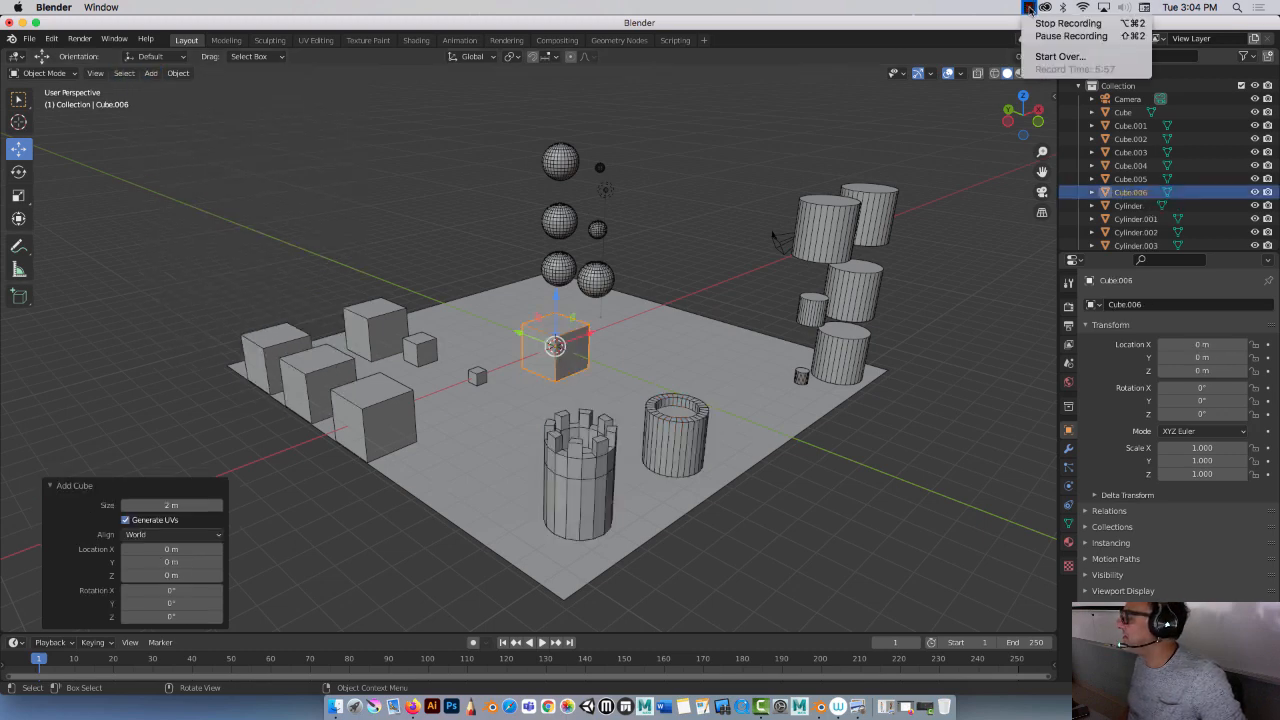
pyautogui.click(808, 118)
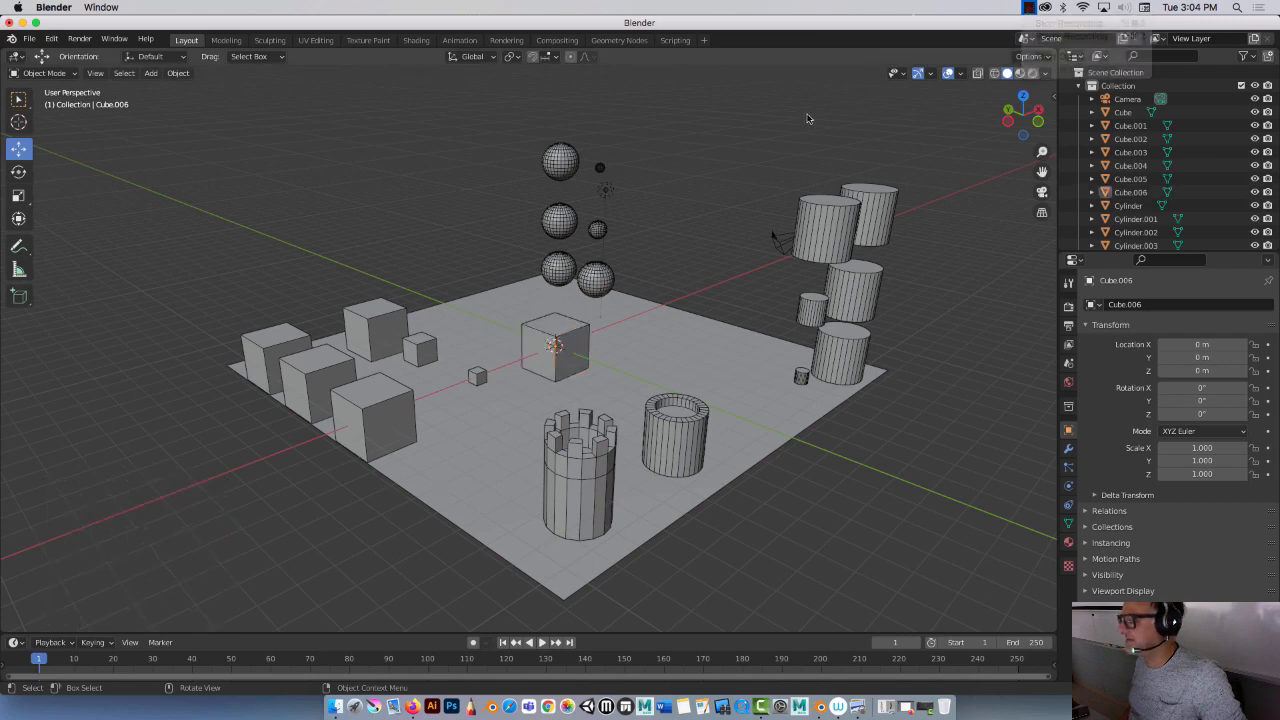
pyautogui.click(538, 325)
pyautogui.scroll(5, 534, 308)
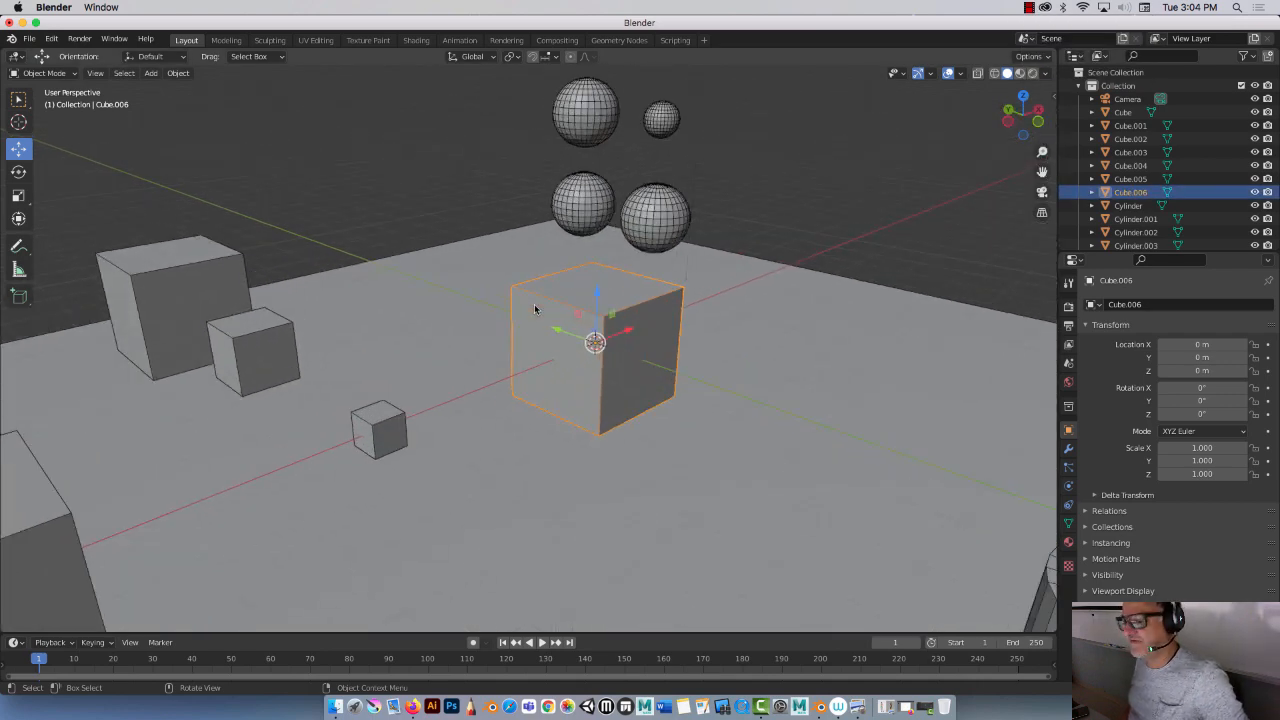
pyautogui.press('Tab')
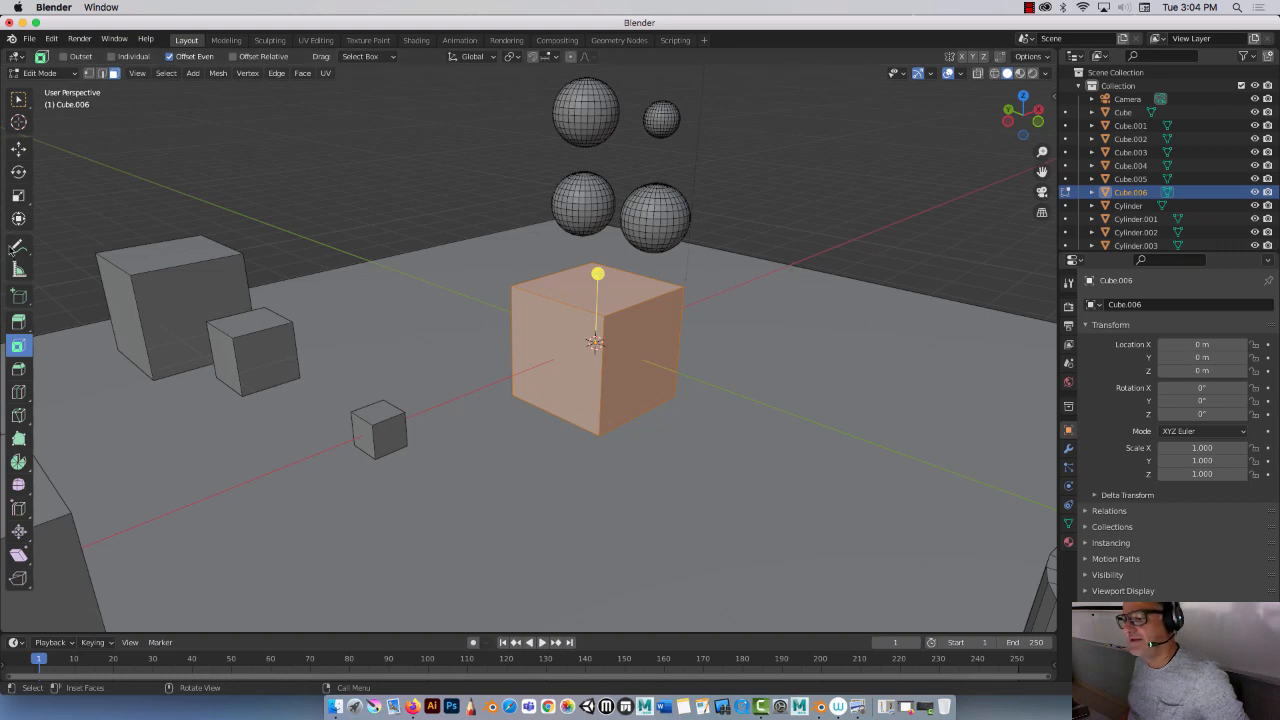
pyautogui.click(18, 148)
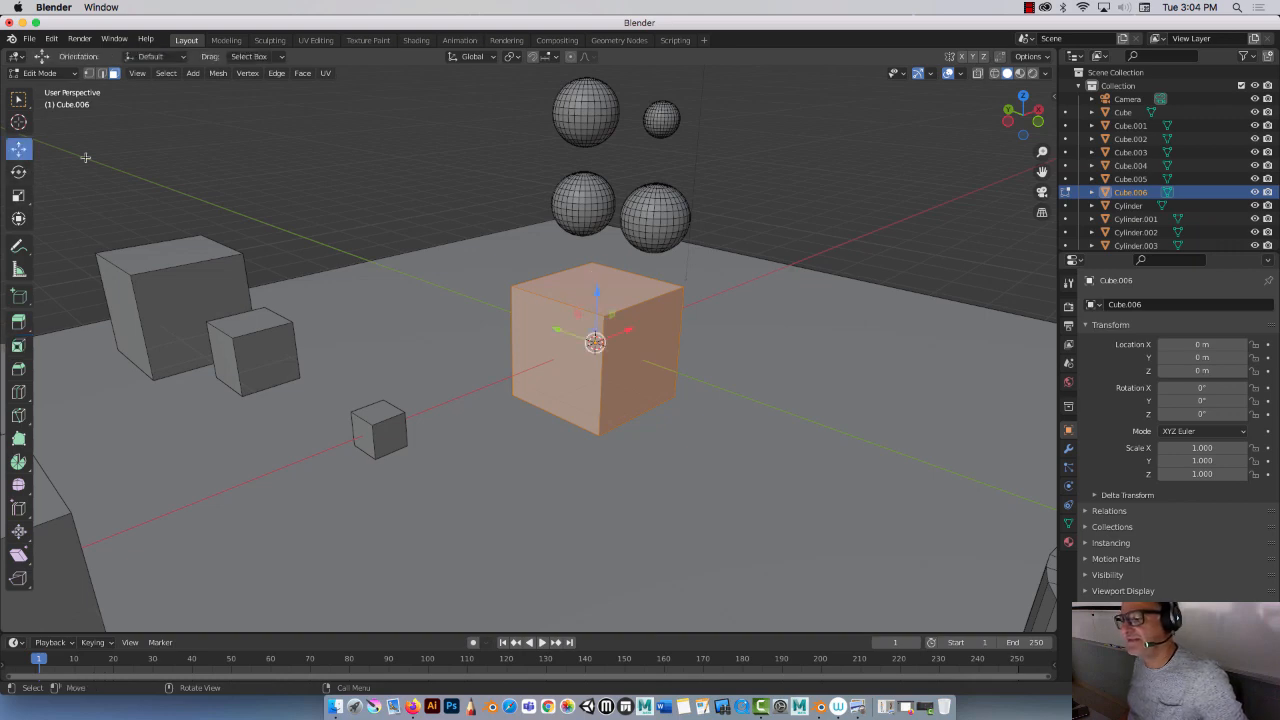
pyautogui.click(18, 393)
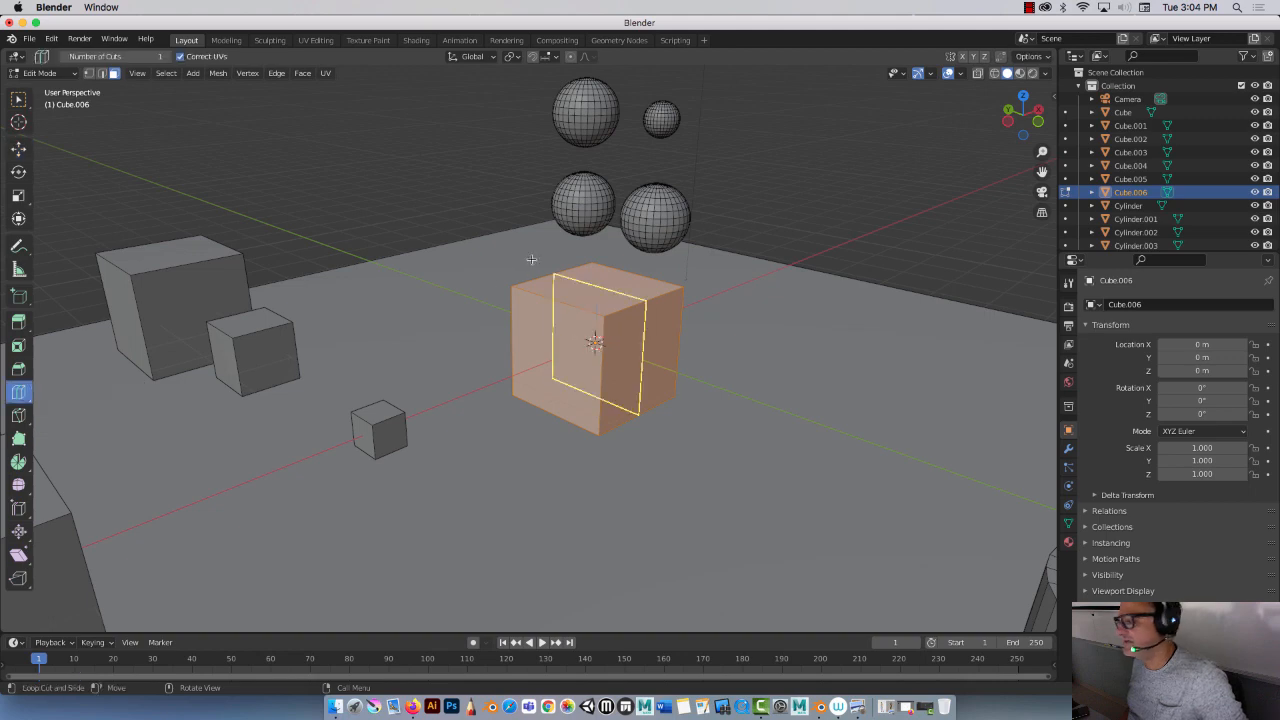
pyautogui.click(580, 299)
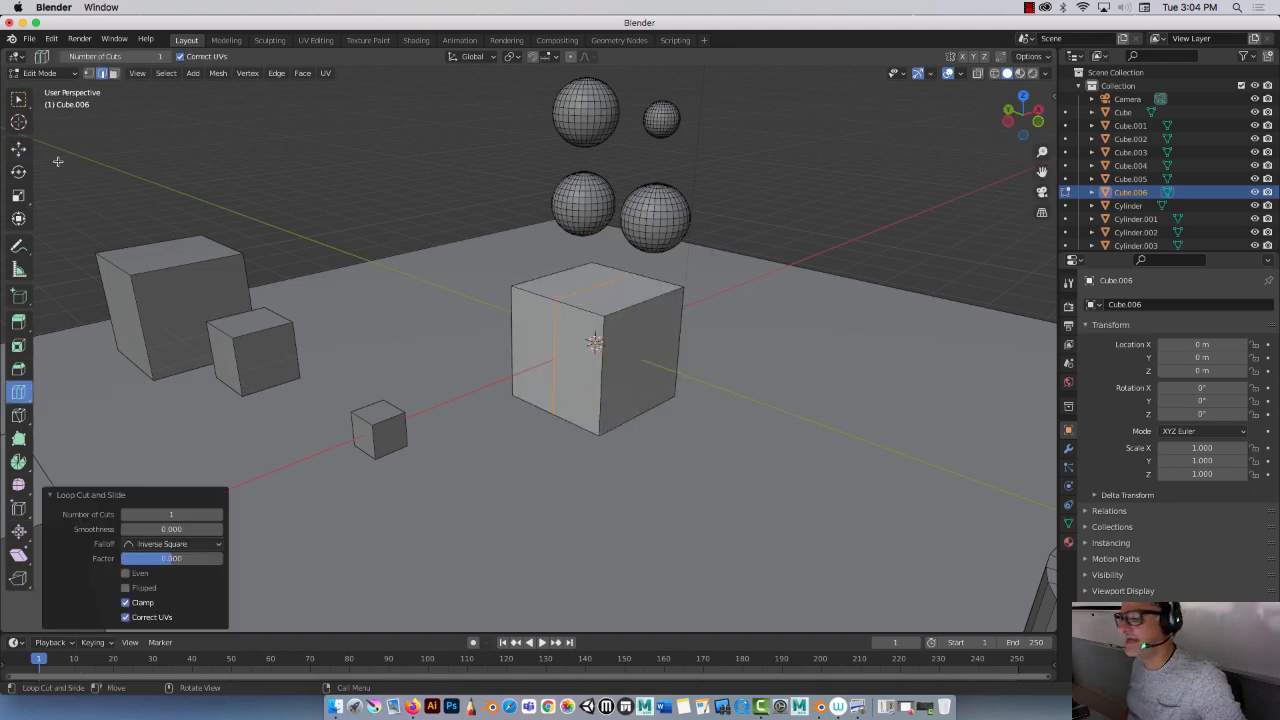
# Step: Move the cube's new top middle edge up about 1.34 m to form a gabled roof
pyautogui.click(18, 148)
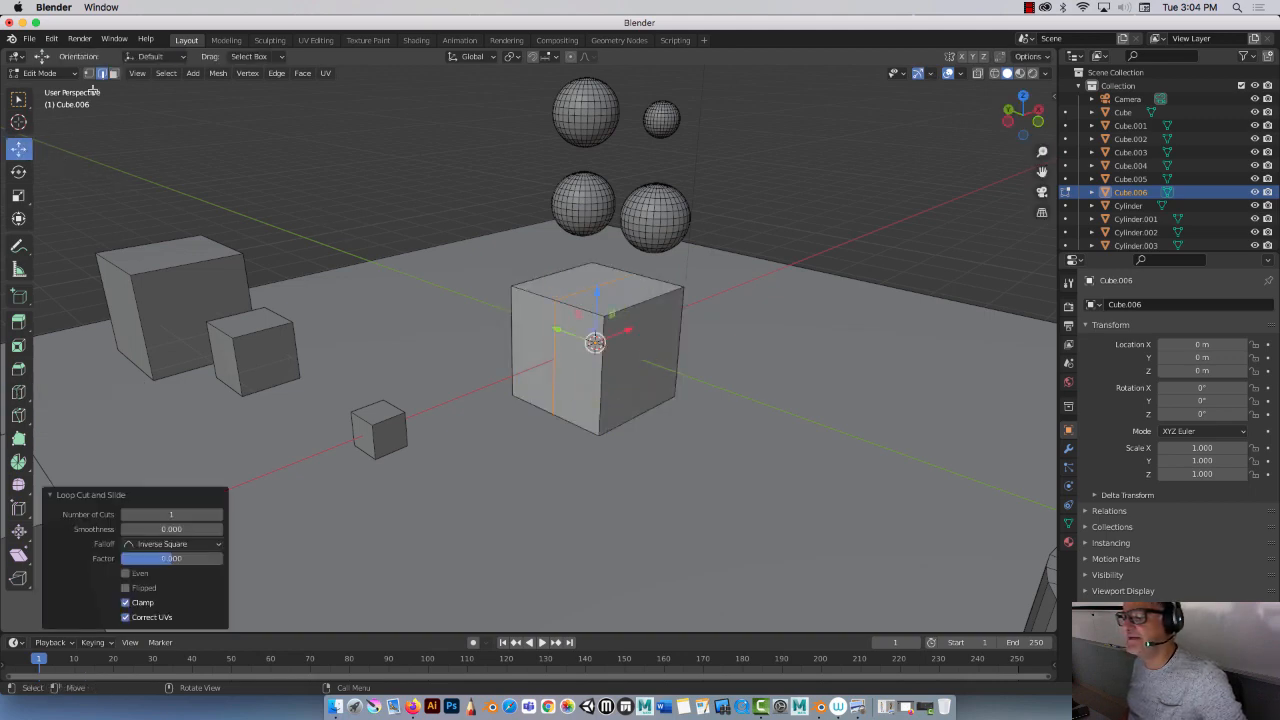
pyautogui.click(586, 290)
pyautogui.moveTo(599, 234); pyautogui.dragTo(599, 152)
pyautogui.moveTo(605, 338)
pyautogui.mouseDown(button='middle')
pyautogui.moveTo(363, 357)
pyautogui.moveTo(610, 349)
pyautogui.mouseUp(button='middle')
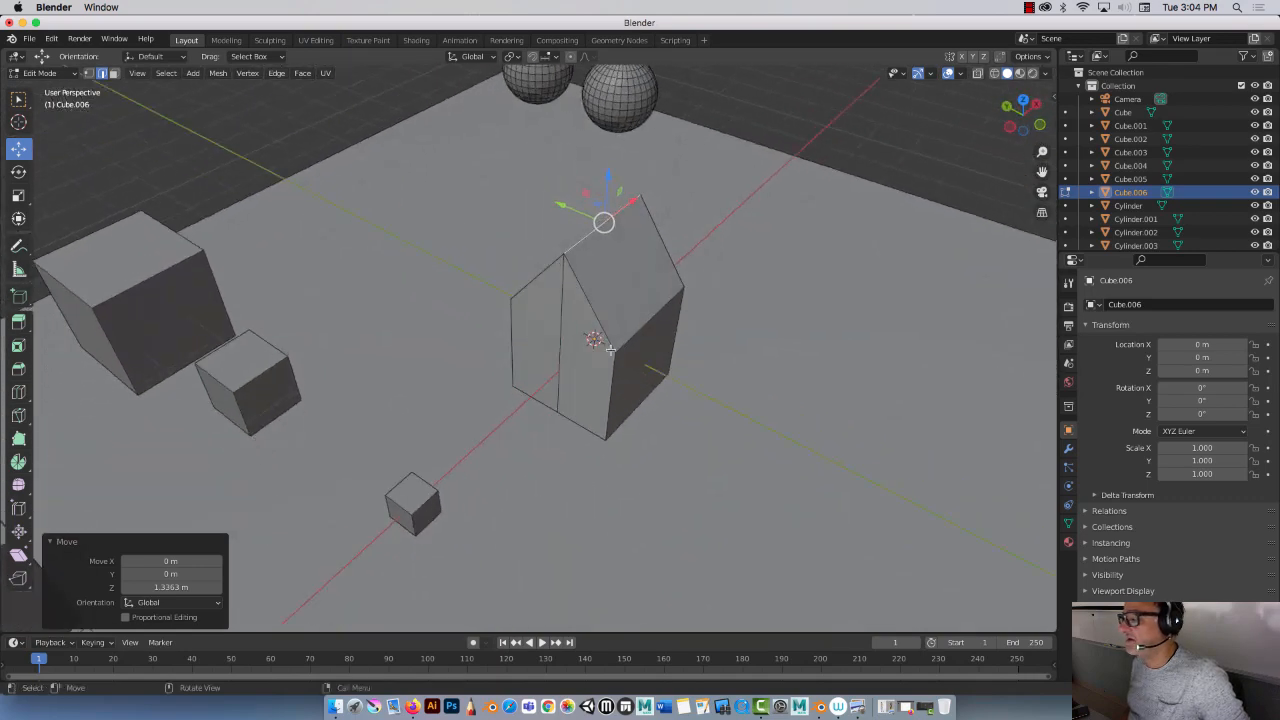
# Step: Select both roof faces and extrude them along their normals by about 0.22 m
pyautogui.click(113, 73)
pyautogui.click(625, 267)
pyautogui.moveTo(626, 271); pyautogui.dragTo(516, 261, button='middle')
pyautogui.keyDown('shift'); pyautogui.click(516, 261); pyautogui.keyUp('shift')
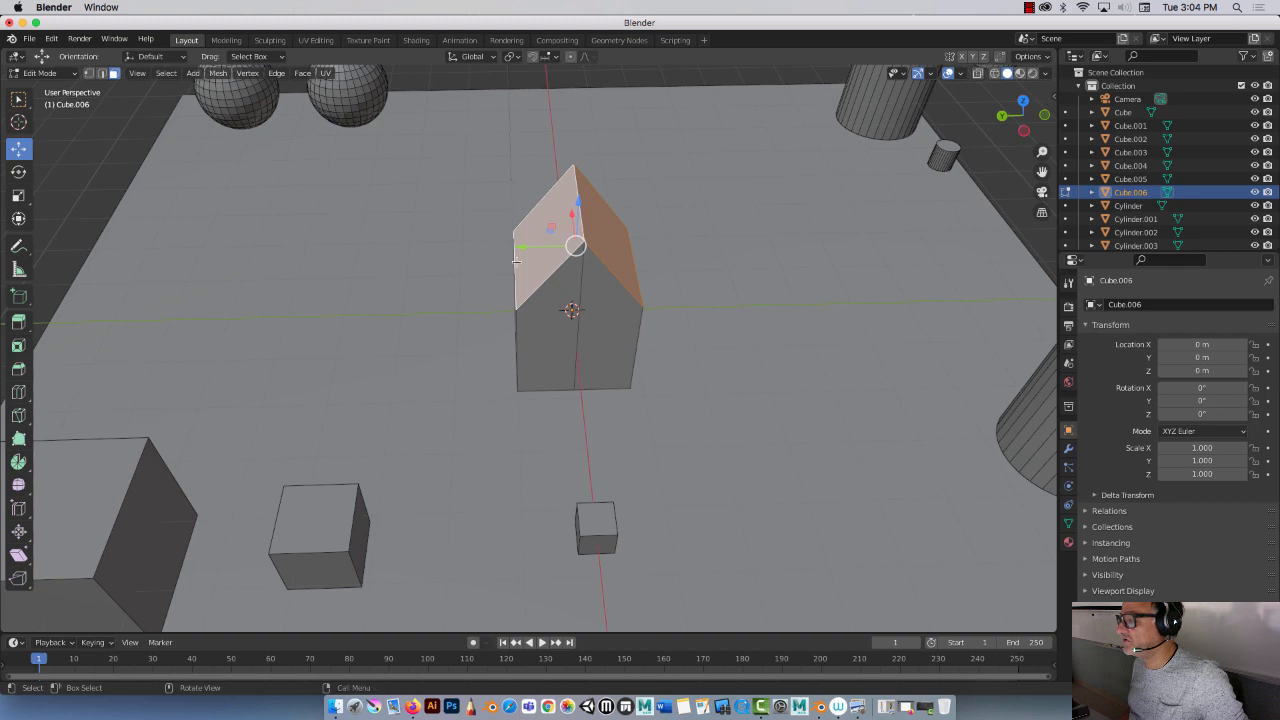
pyautogui.click(18, 321)
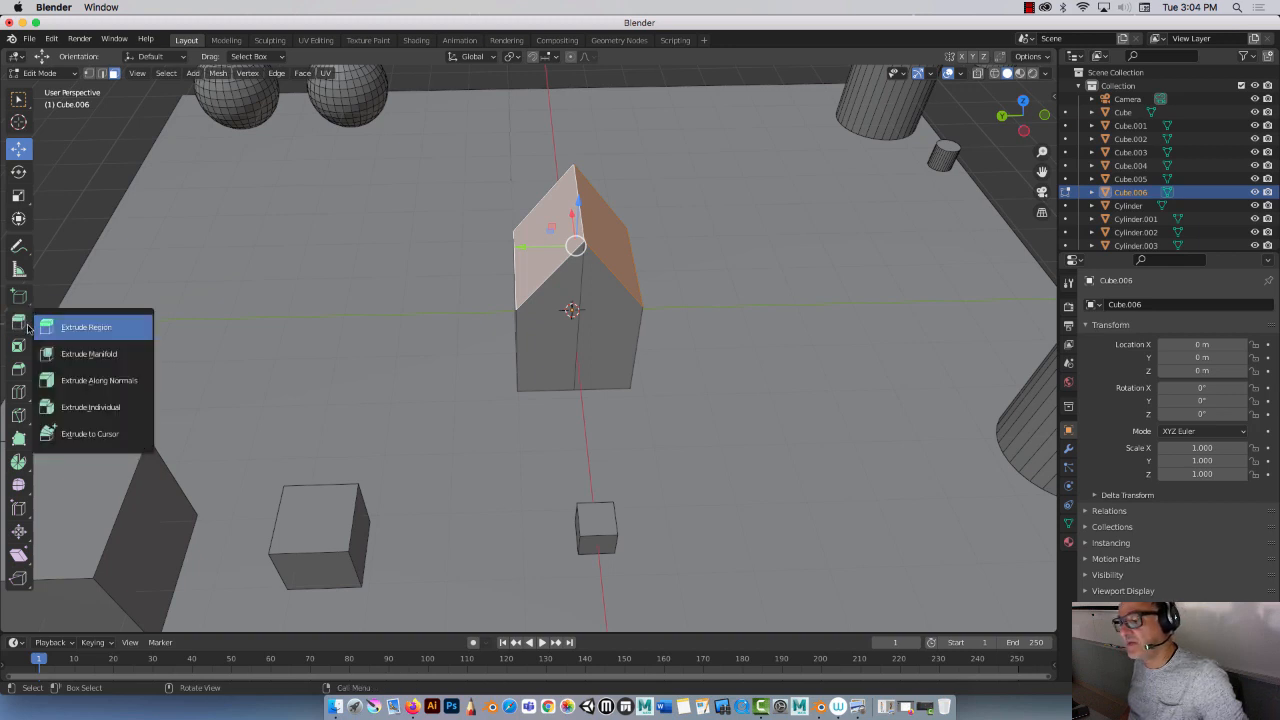
pyautogui.click(125, 381)
pyautogui.moveTo(578, 182); pyautogui.dragTo(584, 172)
pyautogui.moveTo(663, 214); pyautogui.dragTo(574, 228, button='middle')
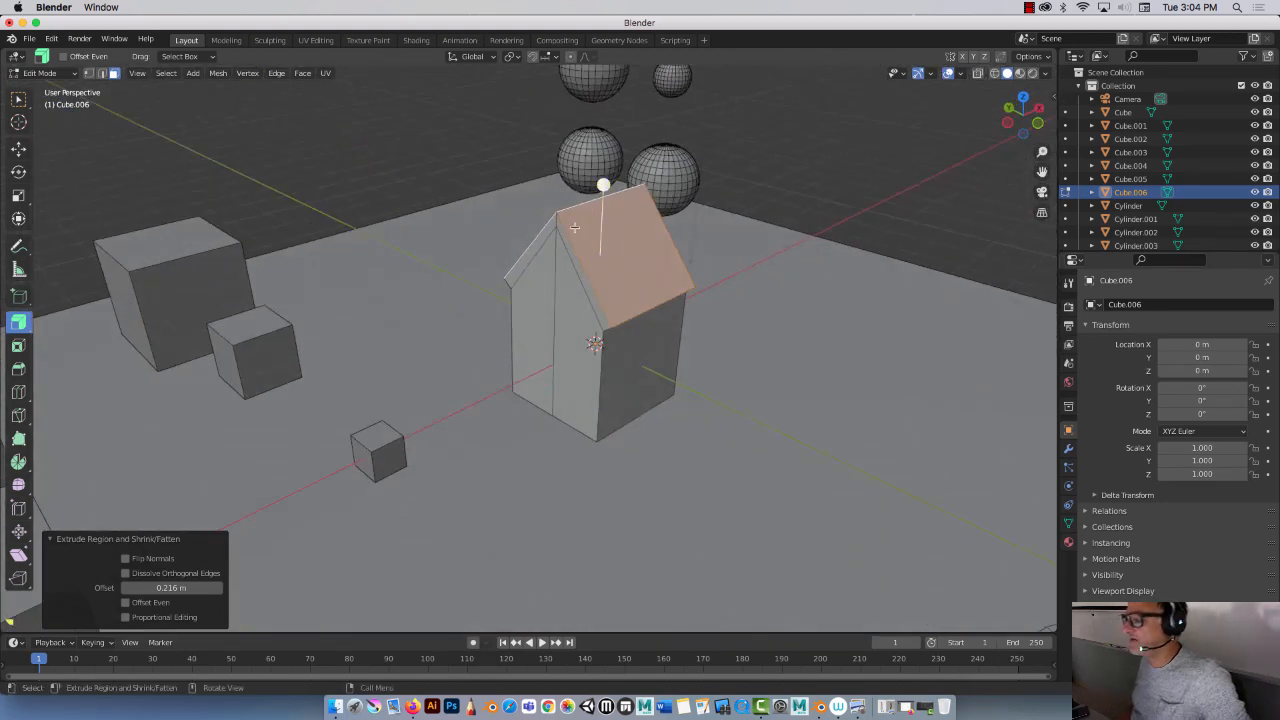
# Step: Select the house's front faces and inset them by about 0.18 m
pyautogui.click(540, 285)
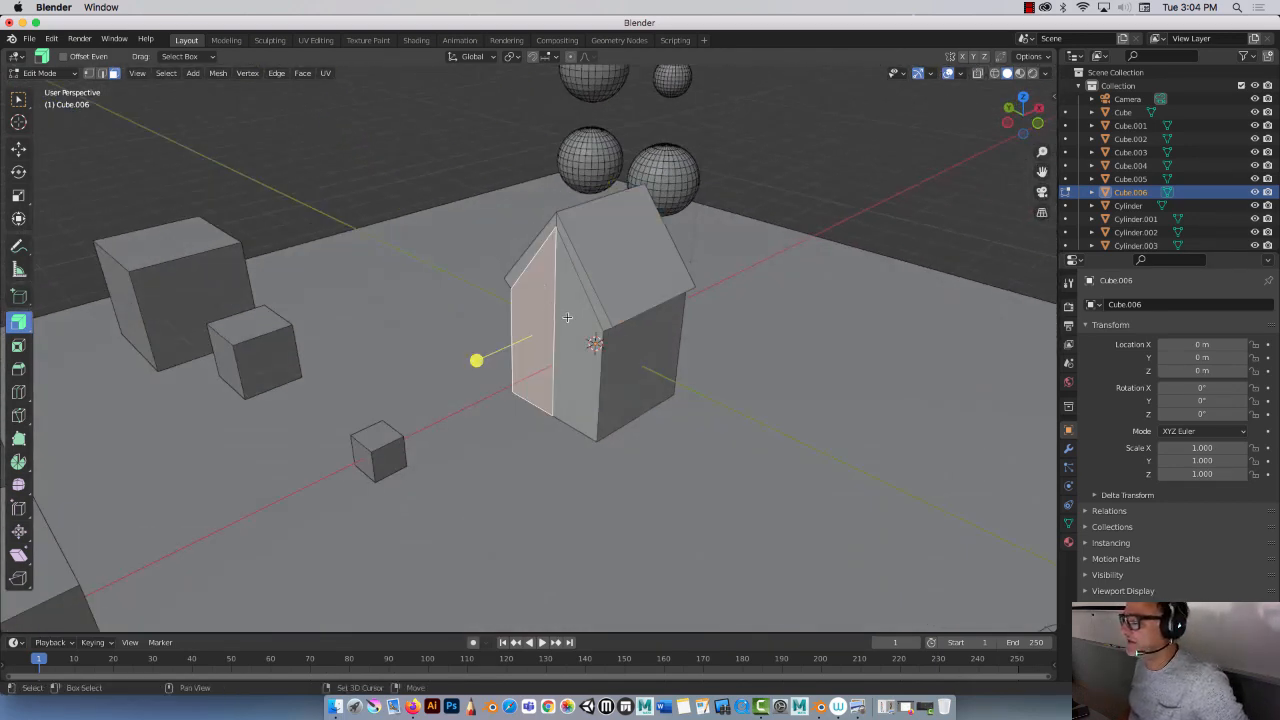
pyautogui.keyDown('shift'); pyautogui.click(567, 317); pyautogui.keyUp('shift')
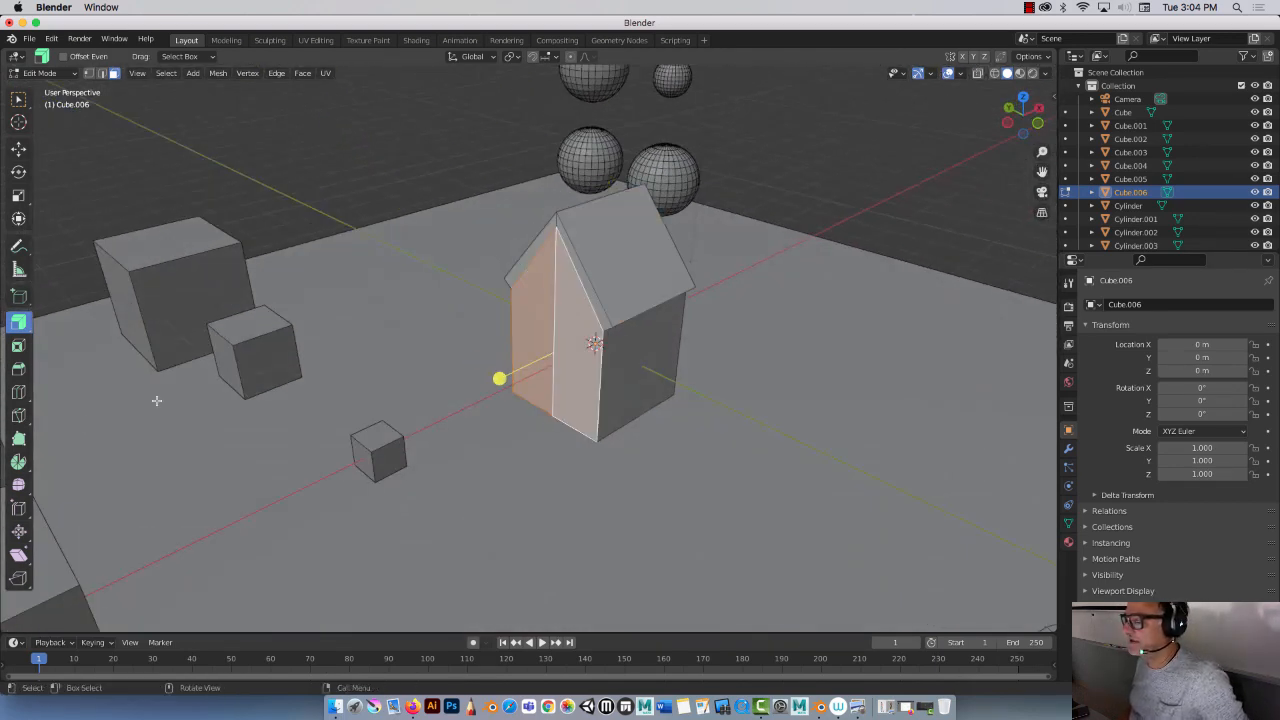
pyautogui.click(21, 347)
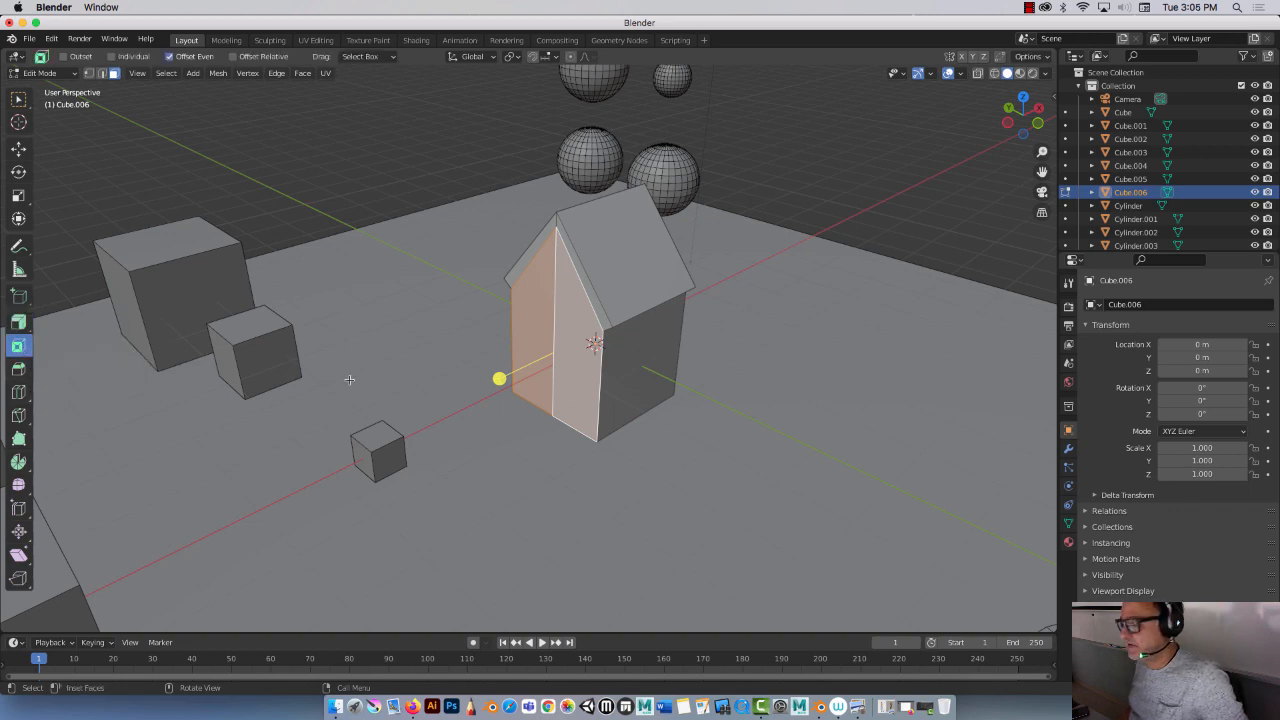
pyautogui.moveTo(499, 377); pyautogui.dragTo(501, 377)
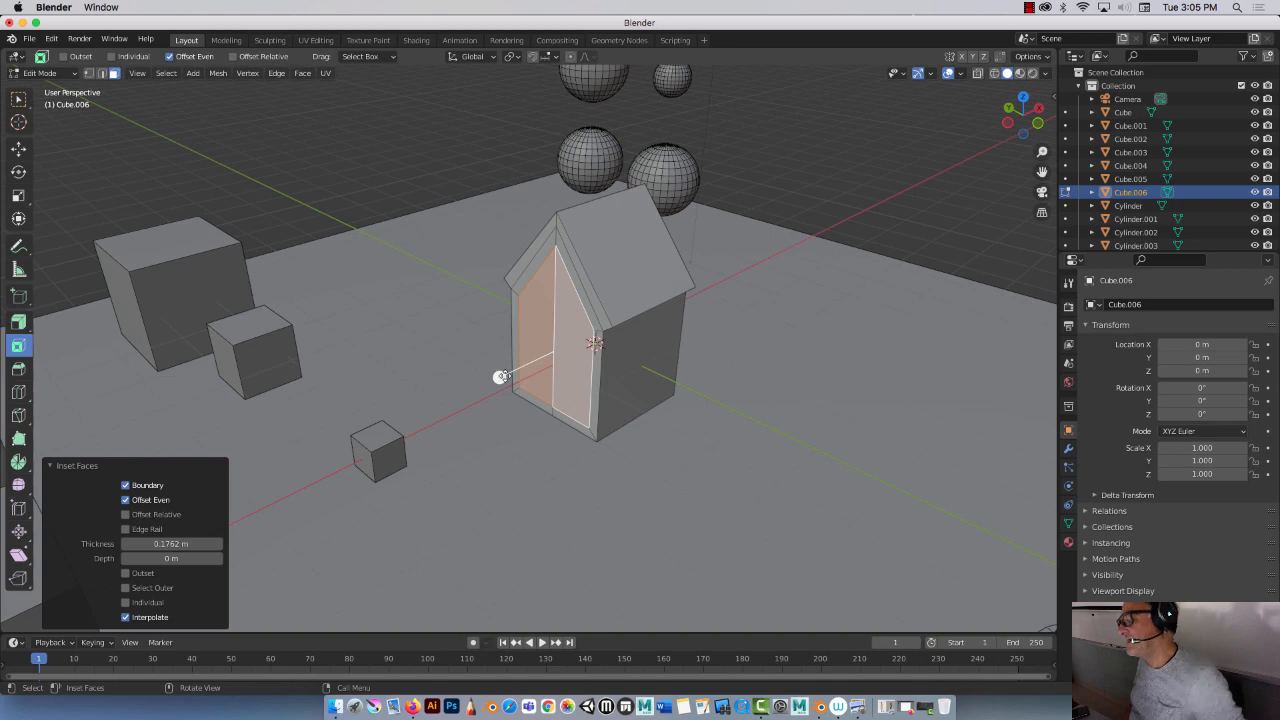
pyautogui.moveTo(500, 376)
pyautogui.mouseDown(button='middle')
pyautogui.moveTo(557, 374)
pyautogui.moveTo(559, 361)
pyautogui.moveTo(510, 356)
pyautogui.mouseUp(button='middle')
# Step: Inset the front faces again by about 0.65 m to form a narrow door
pyautogui.press('i')
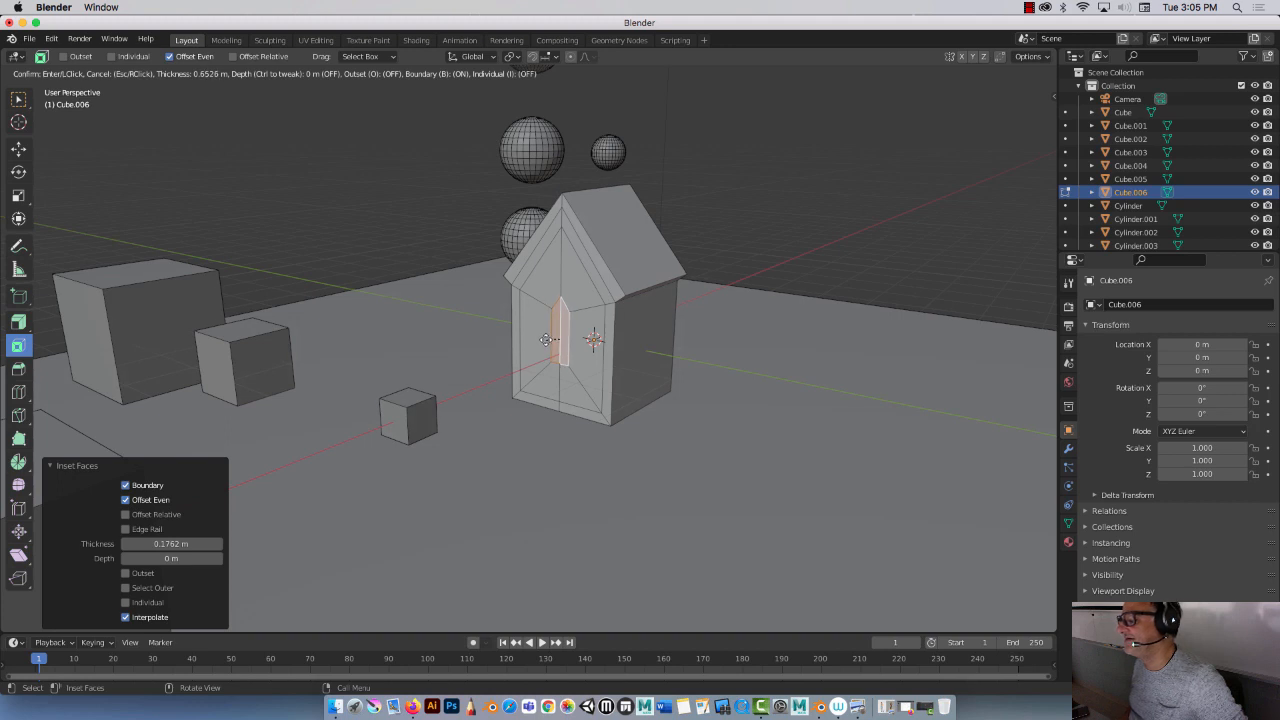
pyautogui.click(514, 352)
pyautogui.click(19, 148)
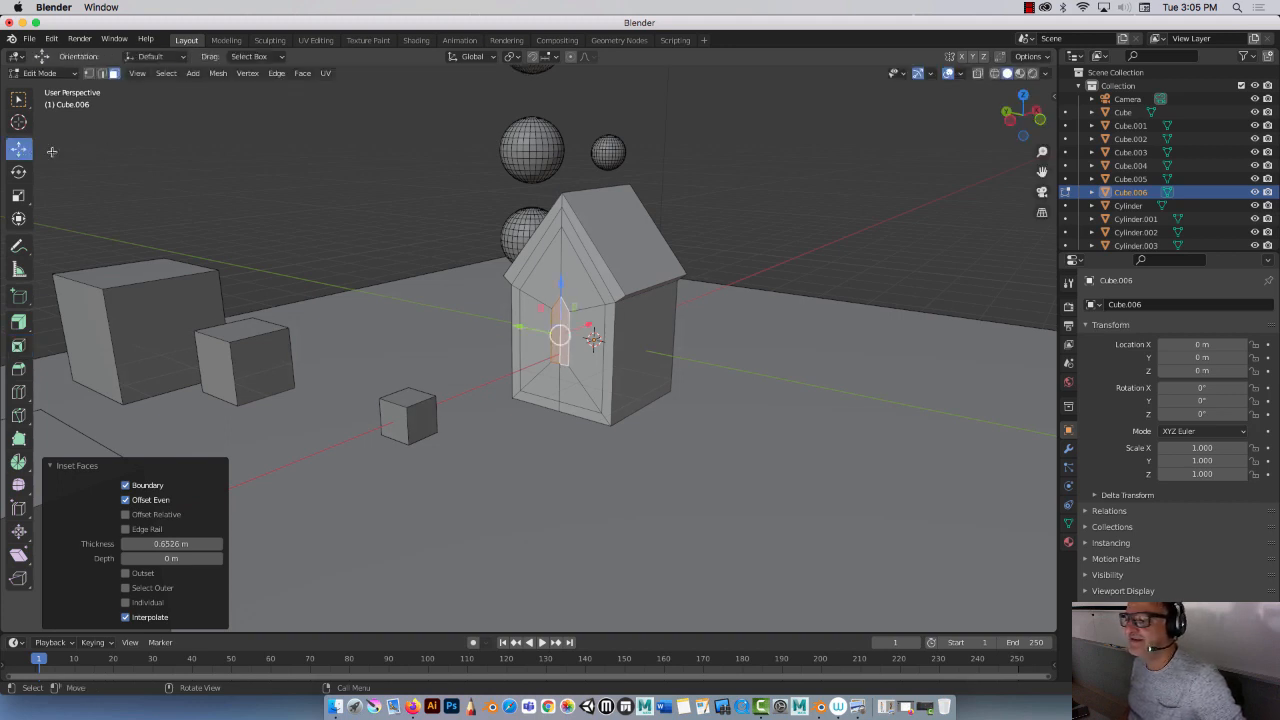
pyautogui.moveTo(559, 289); pyautogui.dragTo(557, 244)
pyautogui.moveTo(463, 260); pyautogui.dragTo(536, 246, button='middle')
pyautogui.press('super+z')
pyautogui.press('ctrl+KP_Add')
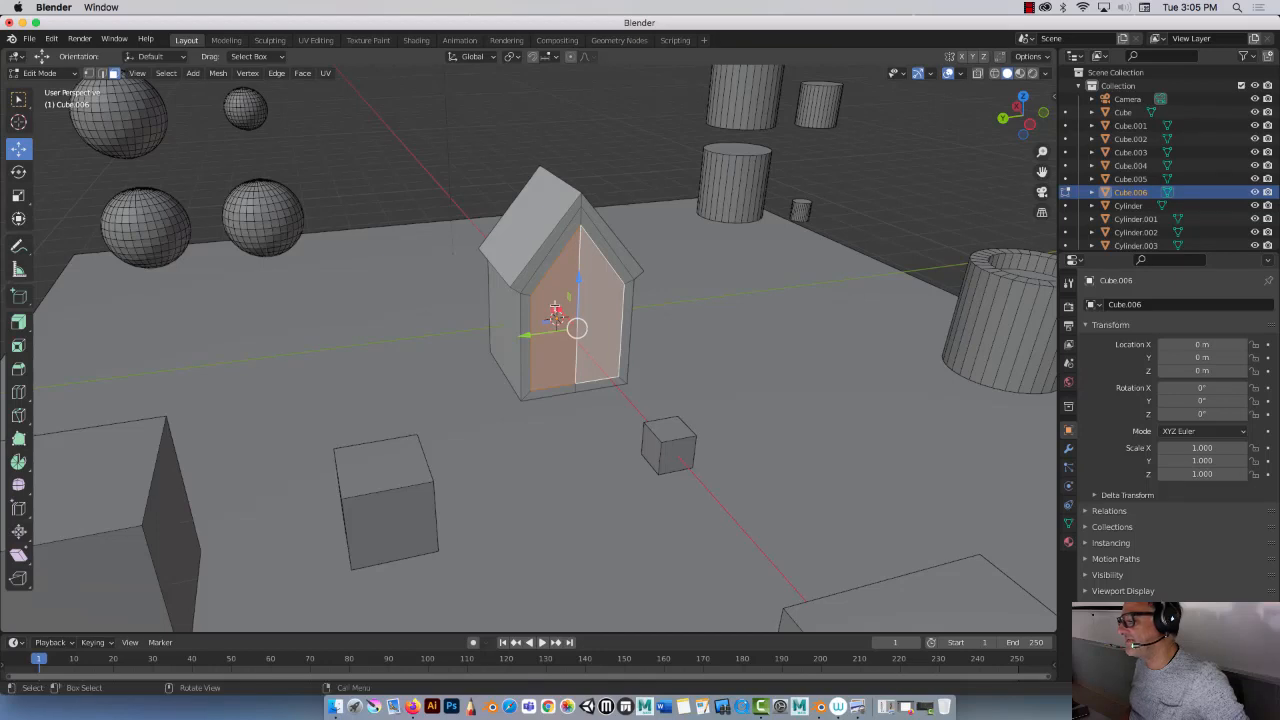
pyautogui.moveTo(557, 308); pyautogui.dragTo(541, 310)
pyautogui.press('super+z')
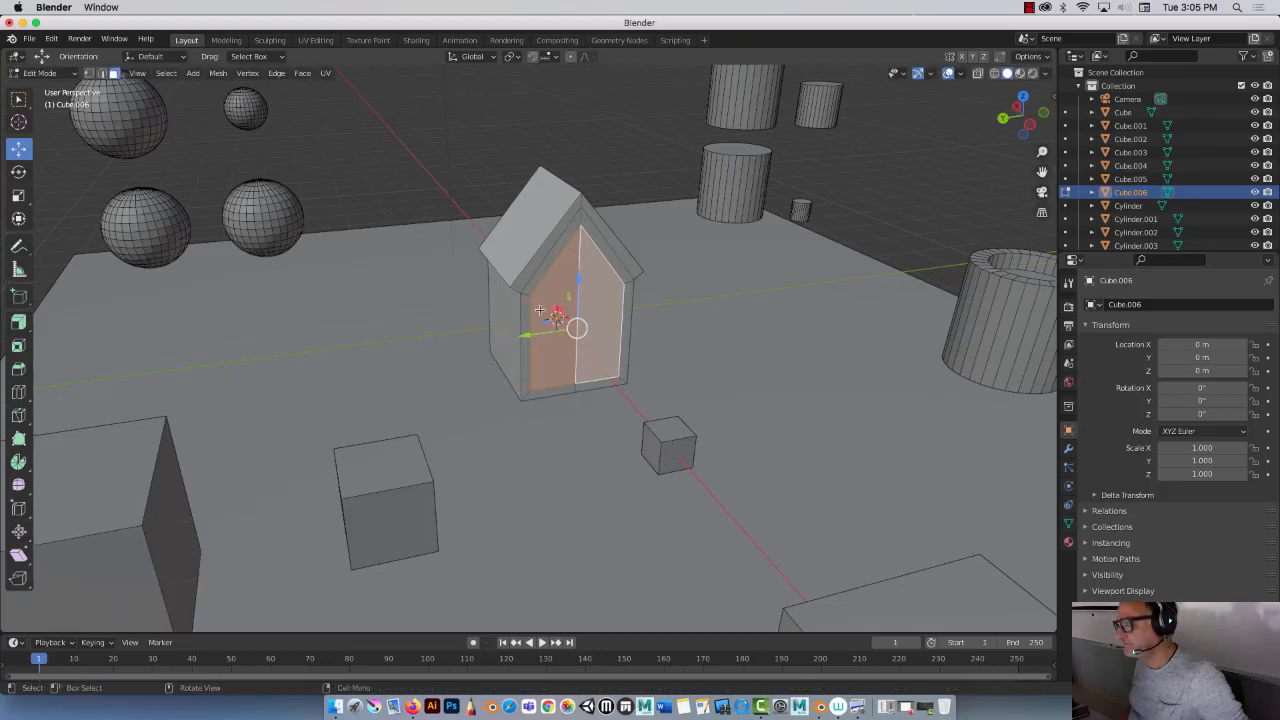
# Step: Select the roof's two front edge faces and extrude them along their normals by about 0.3 m
pyautogui.click(537, 280)
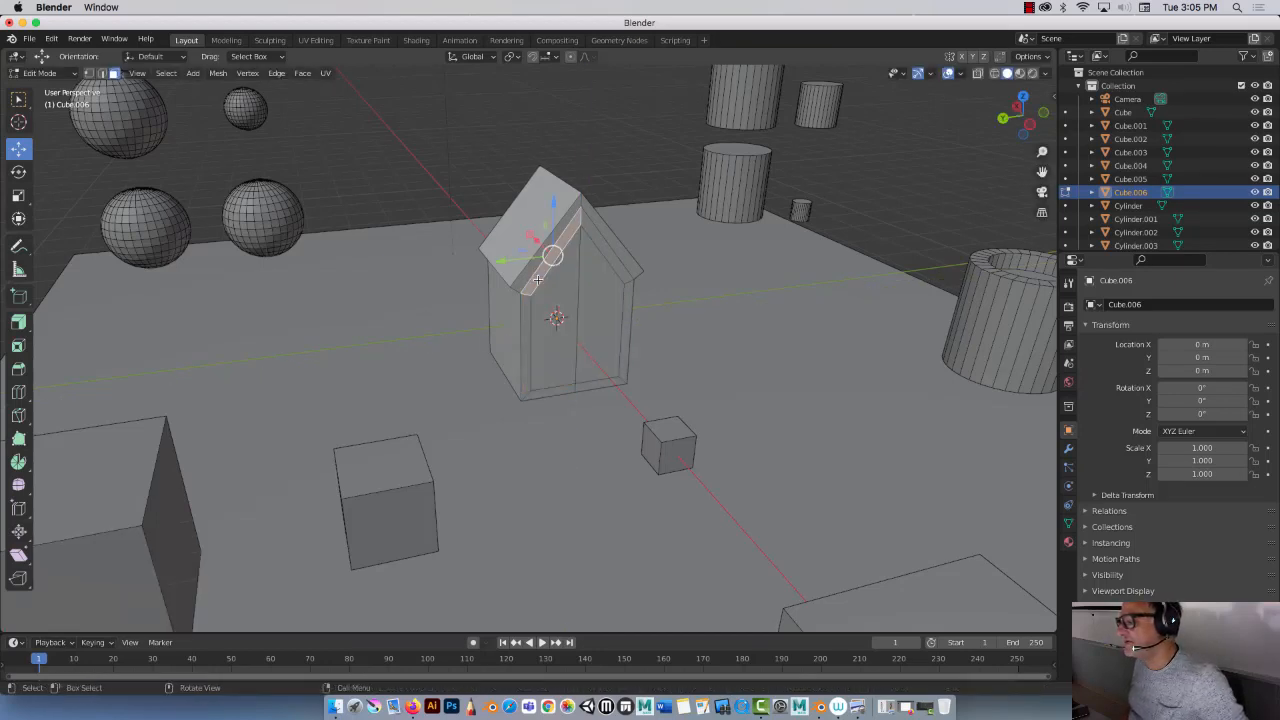
pyautogui.click(603, 235)
pyautogui.keyDown('shift'); pyautogui.click(537, 278); pyautogui.keyUp('shift')
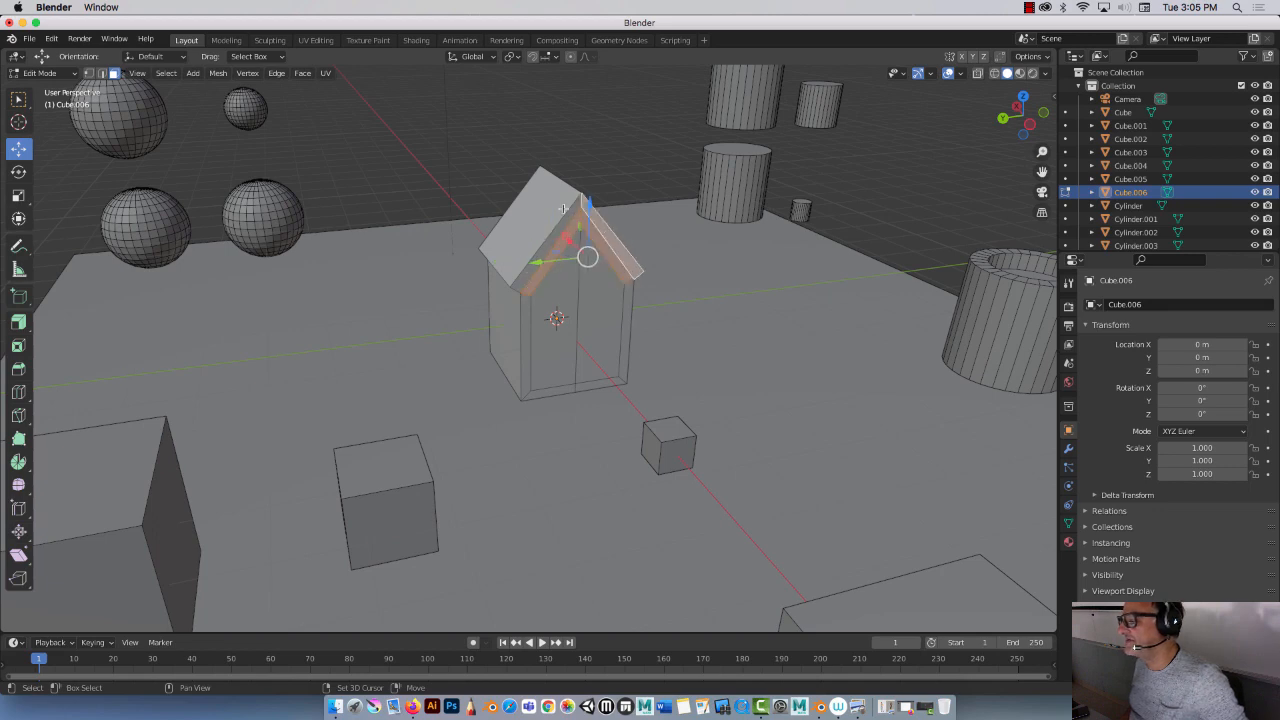
pyautogui.moveTo(537, 278); pyautogui.dragTo(462, 235, button='middle')
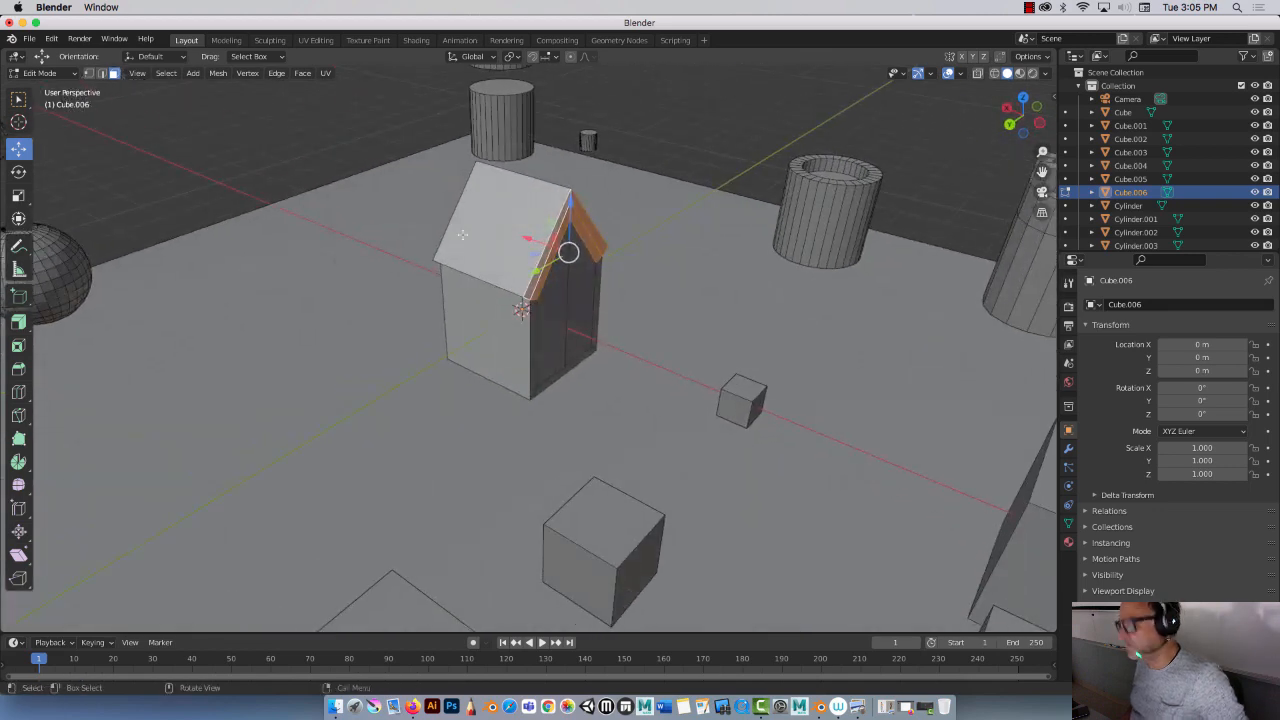
pyautogui.press('e')
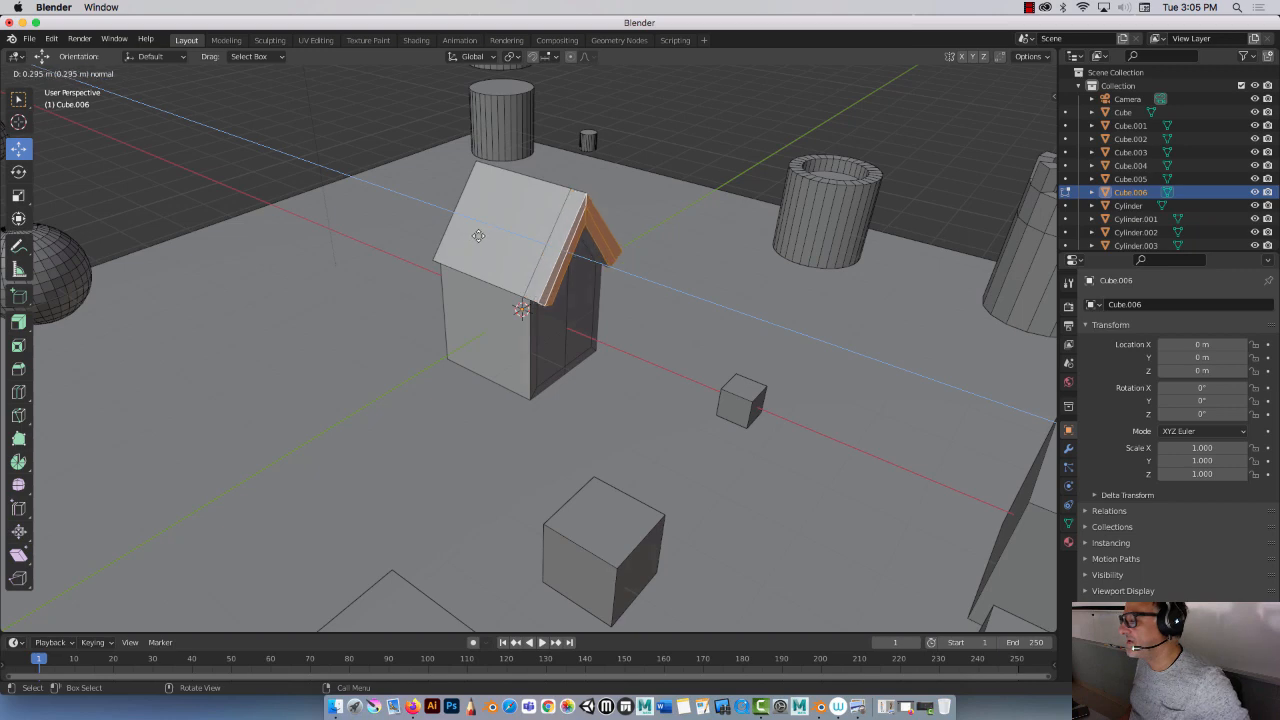
pyautogui.click(479, 236)
# Step: Select the roof's back edge face and extrude it along its normal by about 0.38 m
pyautogui.moveTo(479, 236); pyautogui.dragTo(403, 241, button='middle')
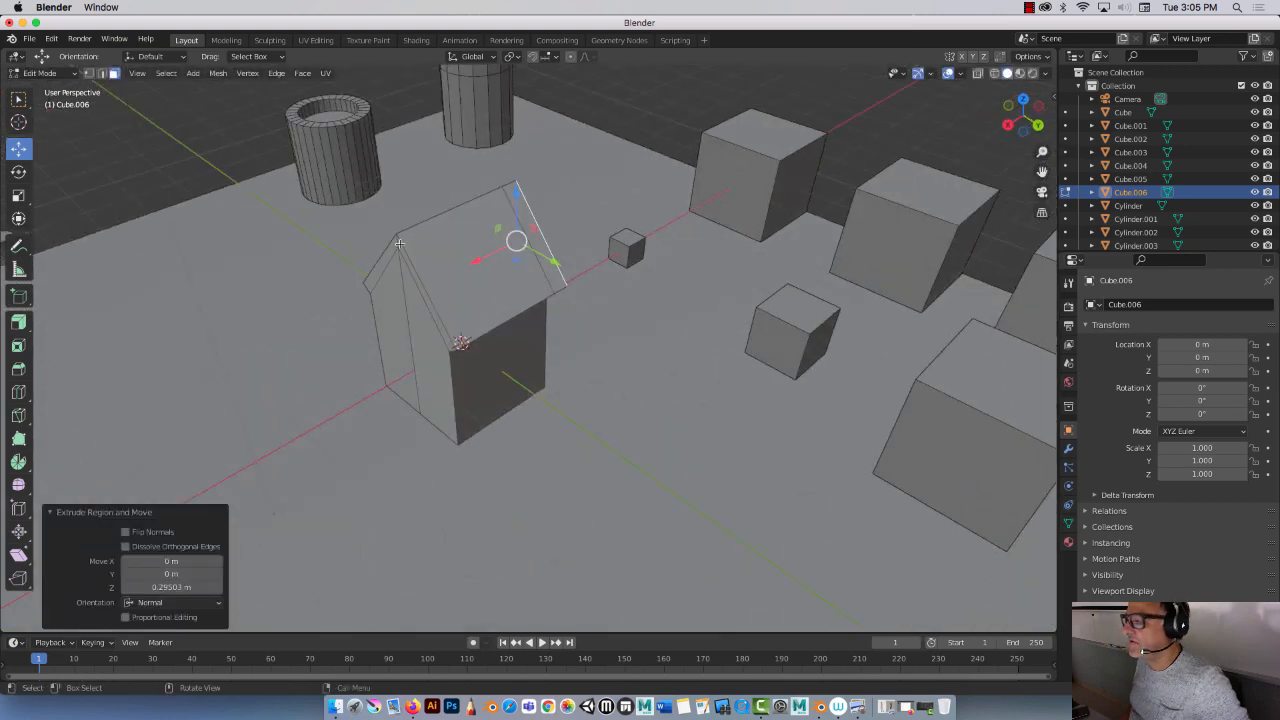
pyautogui.click(399, 243)
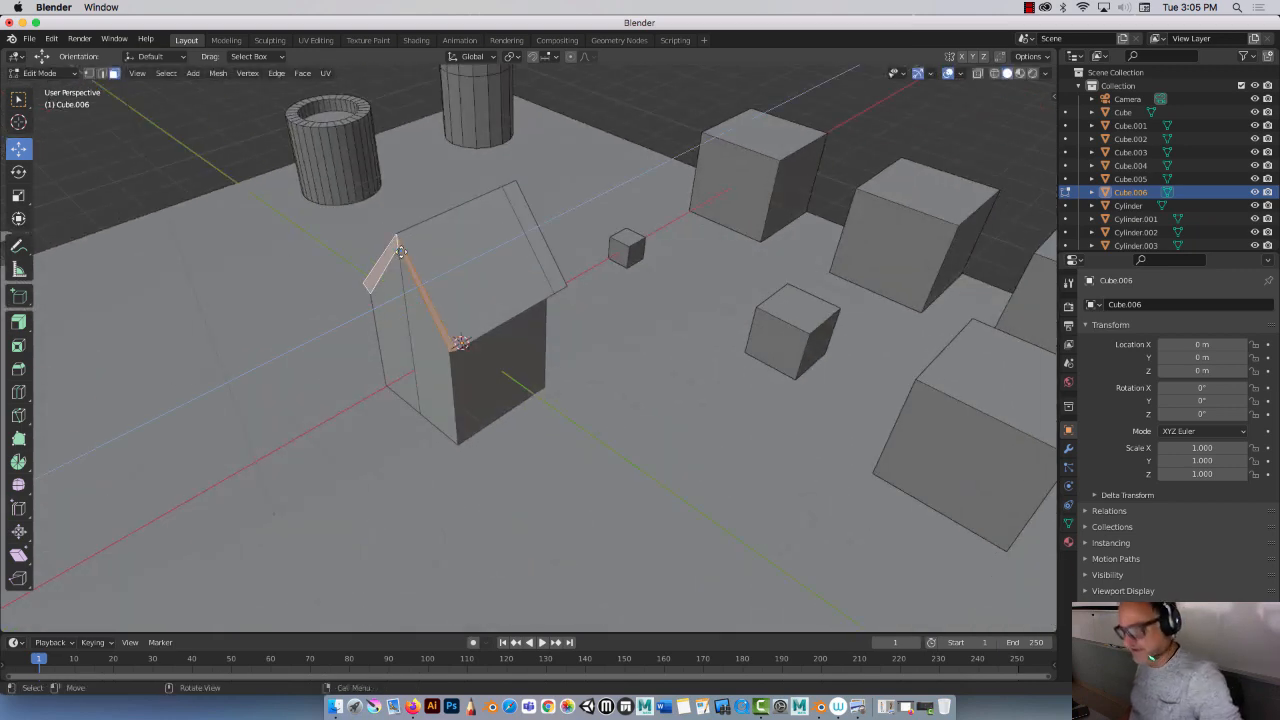
pyautogui.press('e')
pyautogui.click(583, 343)
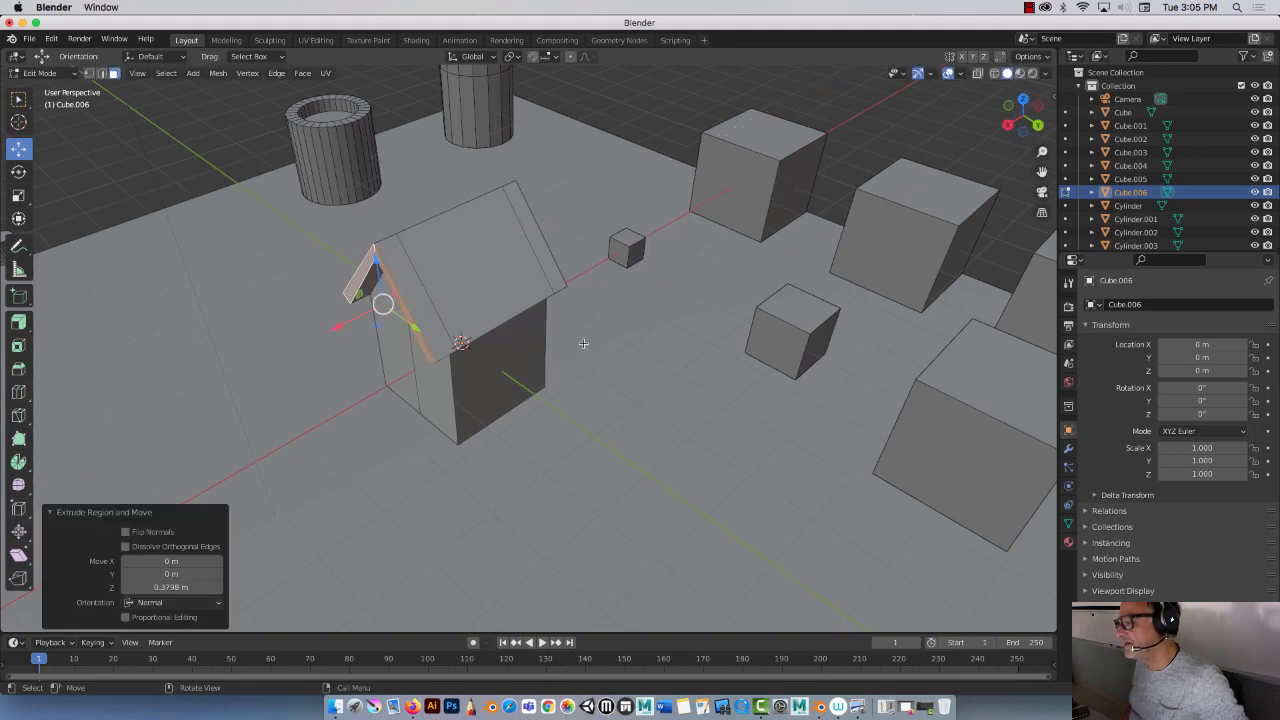
# Step: Leave Edit Mode to return the house to Object Mode
pyautogui.moveTo(583, 343); pyautogui.dragTo(432, 297, button='middle')
pyautogui.scroll(-2, 334, 285)
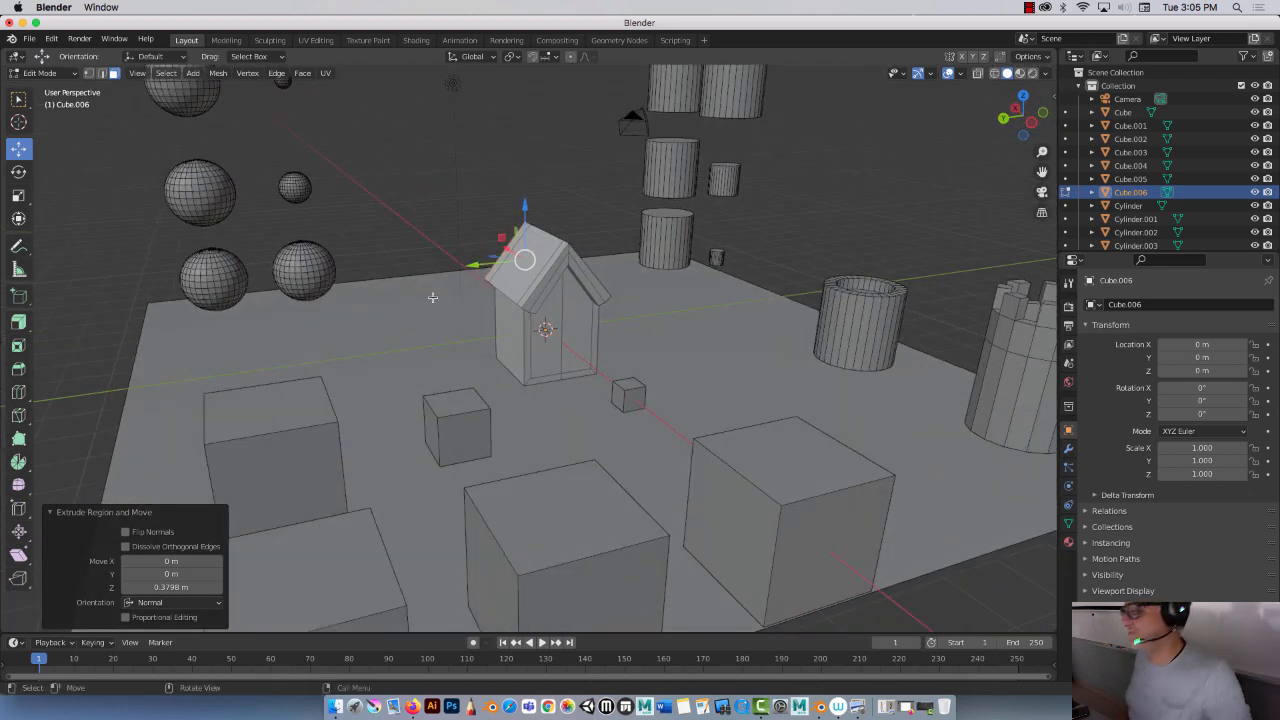
pyautogui.scroll(-2, 433, 297)
pyautogui.scroll(1, 433, 297)
pyautogui.scroll(-1, 433, 297)
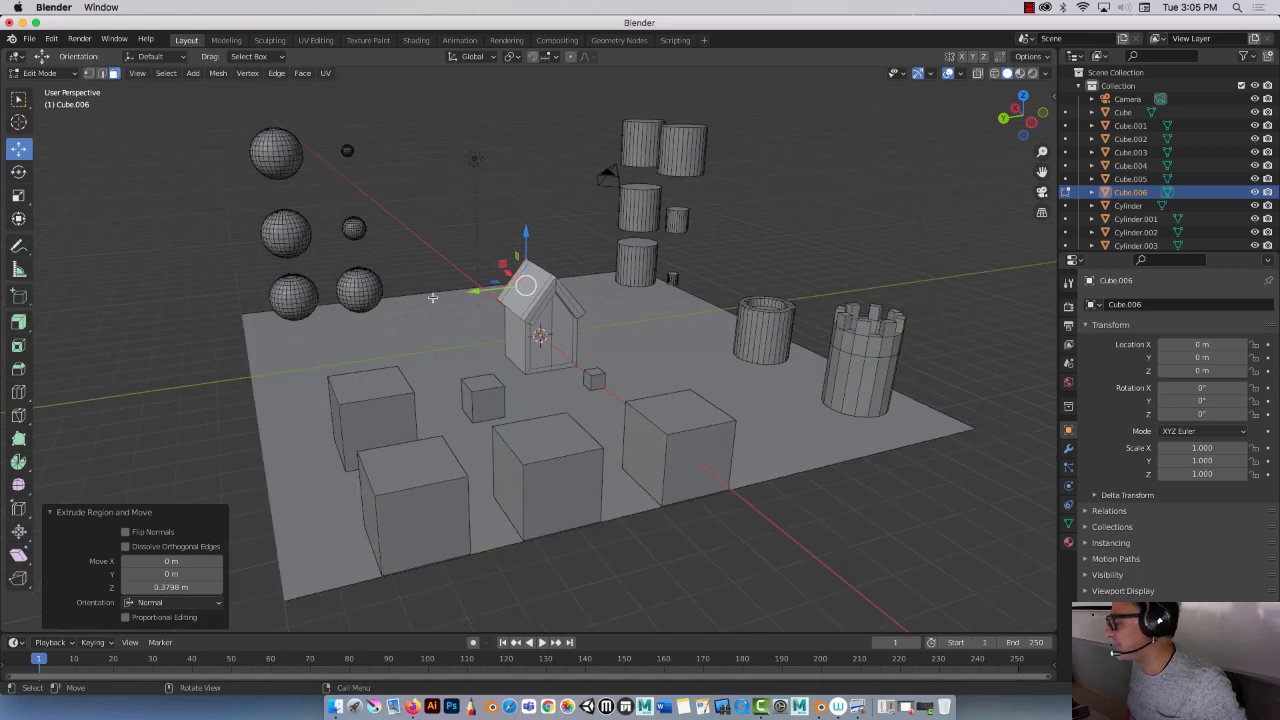
pyautogui.moveTo(432, 301); pyautogui.dragTo(470, 316, button='middle')
pyautogui.press('Tab')
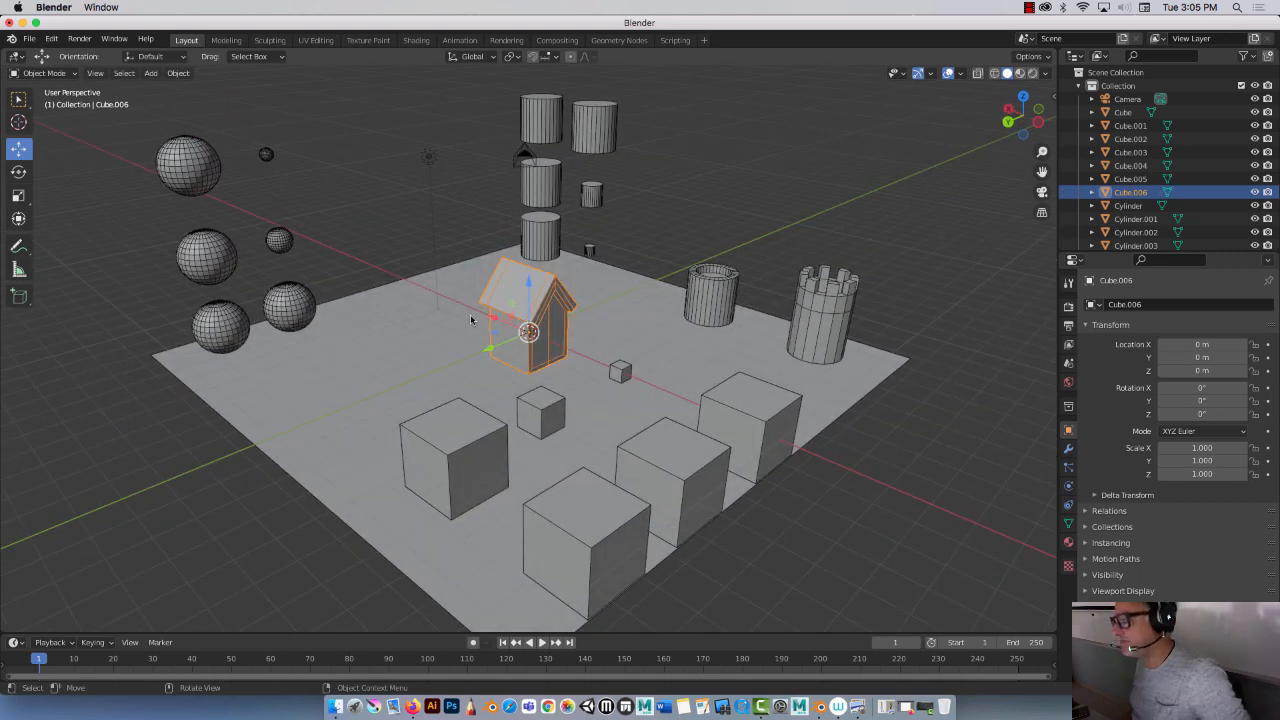
pyautogui.click(1028, 7)
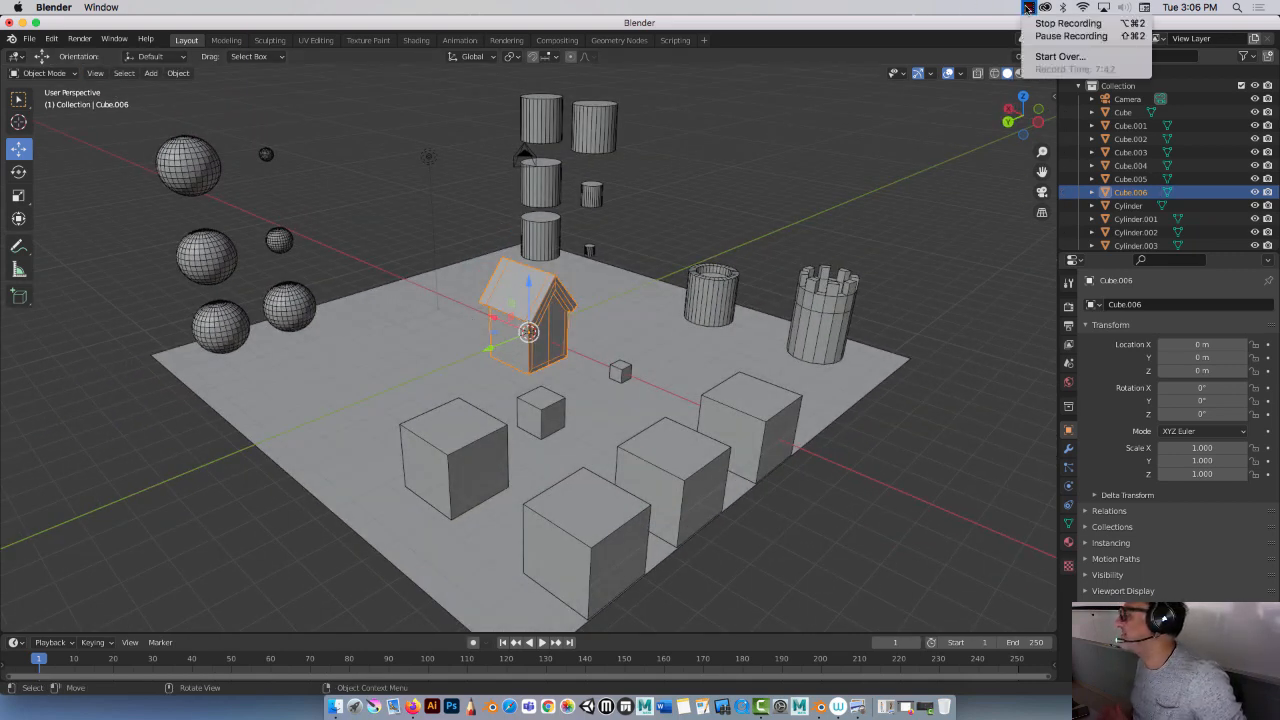
pyautogui.click(816, 150)
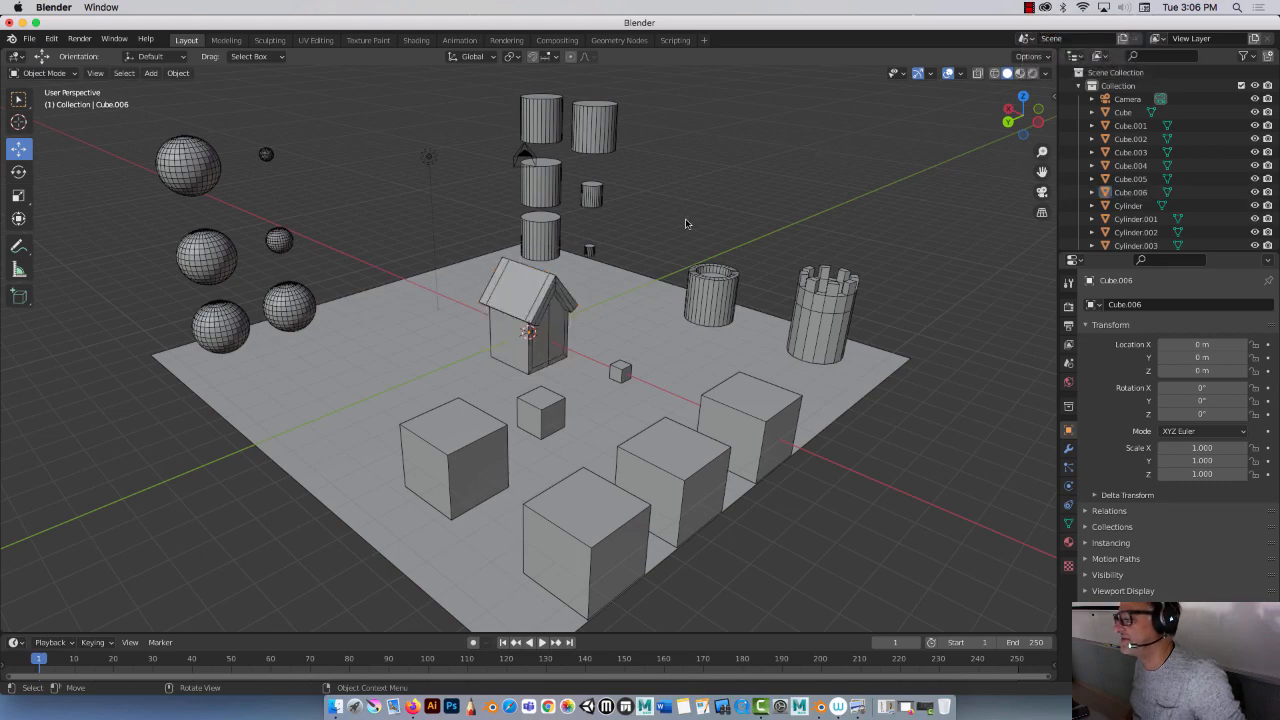
pyautogui.moveTo(686, 223)
pyautogui.mouseDown(button='middle')
pyautogui.moveTo(663, 214)
pyautogui.moveTo(671, 242)
pyautogui.mouseUp(button='middle')
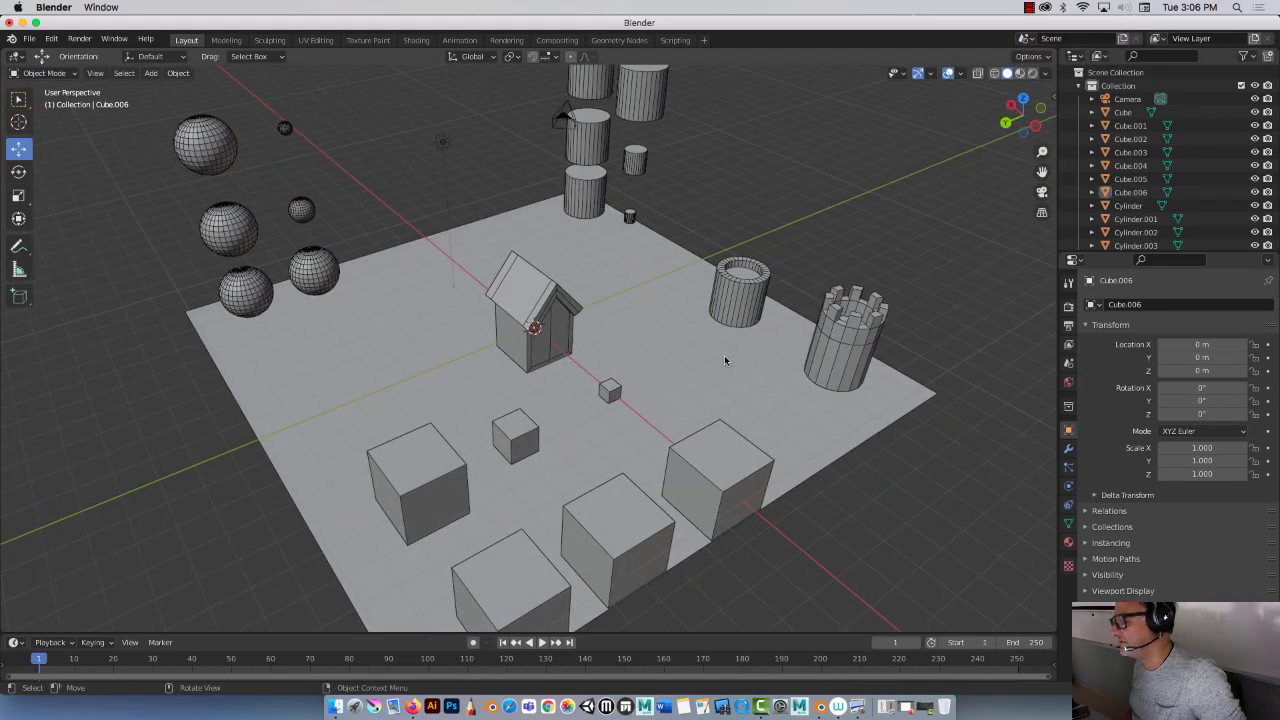
# Step: Select the open cylinder and then the battlemented tower as the active object
pyautogui.click(728, 284)
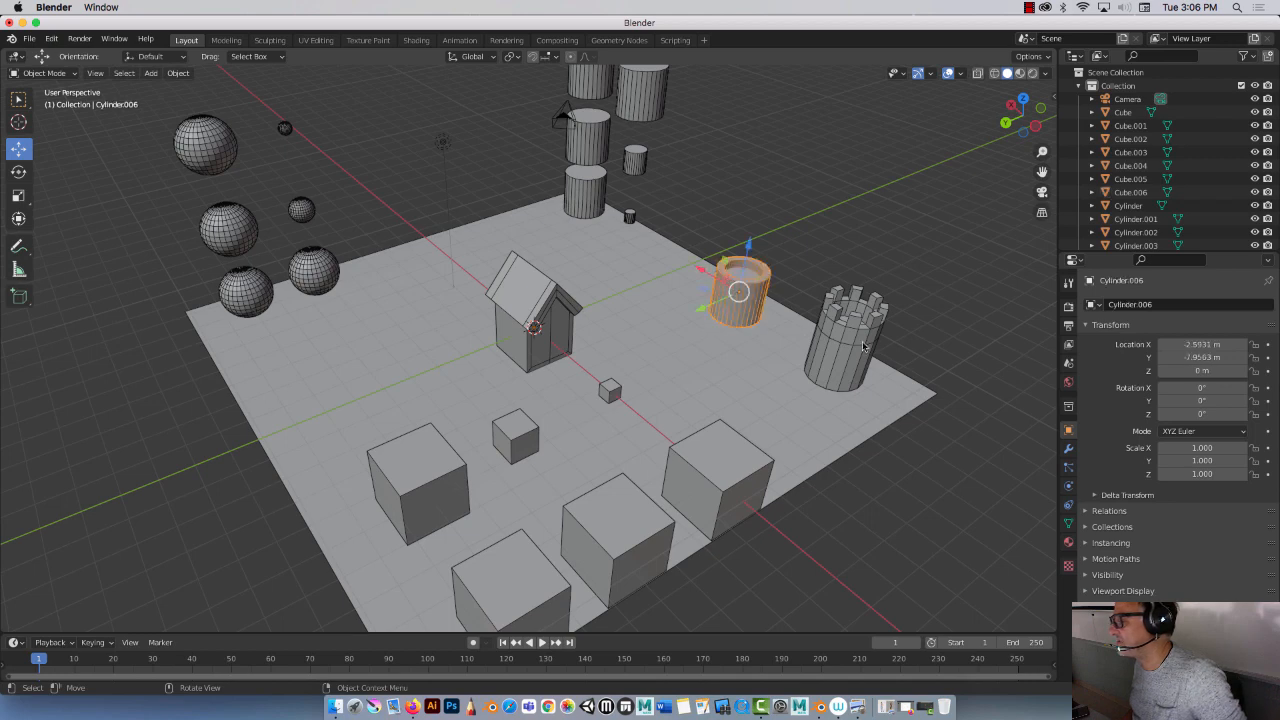
pyautogui.click(855, 341)
pyautogui.click(728, 284)
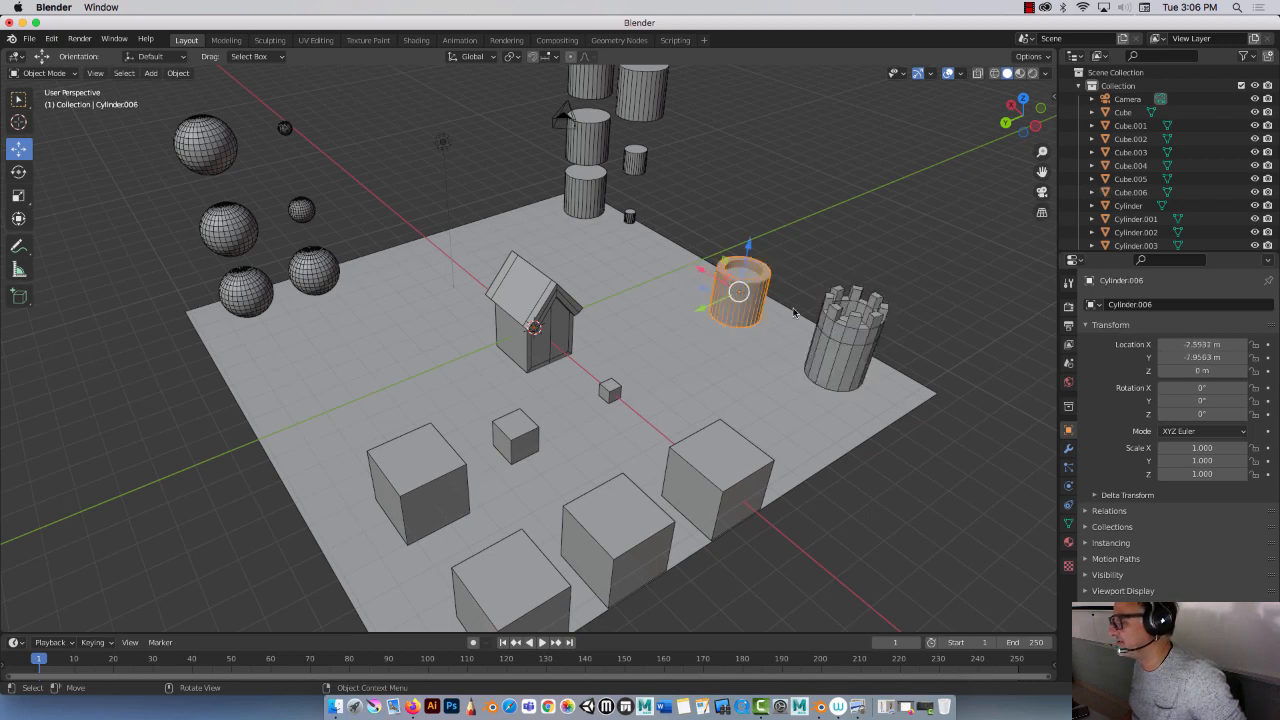
pyautogui.click(845, 325)
pyautogui.moveTo(581, 305); pyautogui.dragTo(577, 286, button='middle')
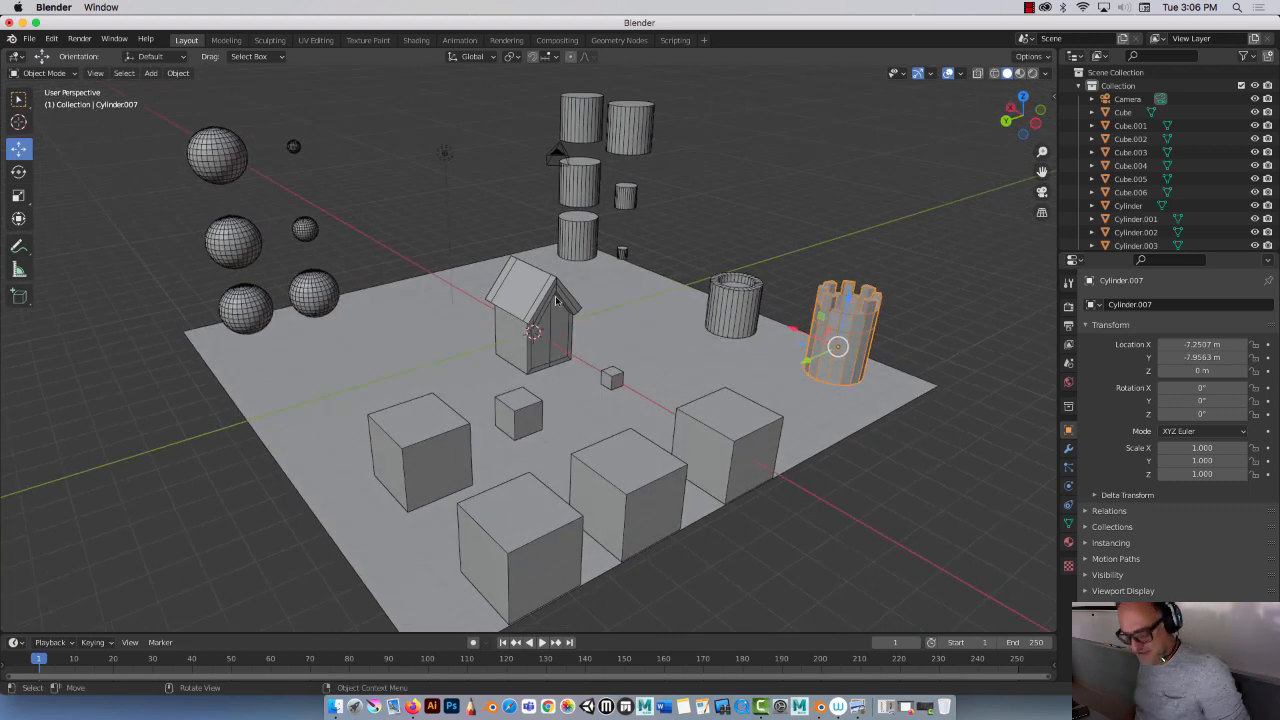
pyautogui.click(1030, 8)
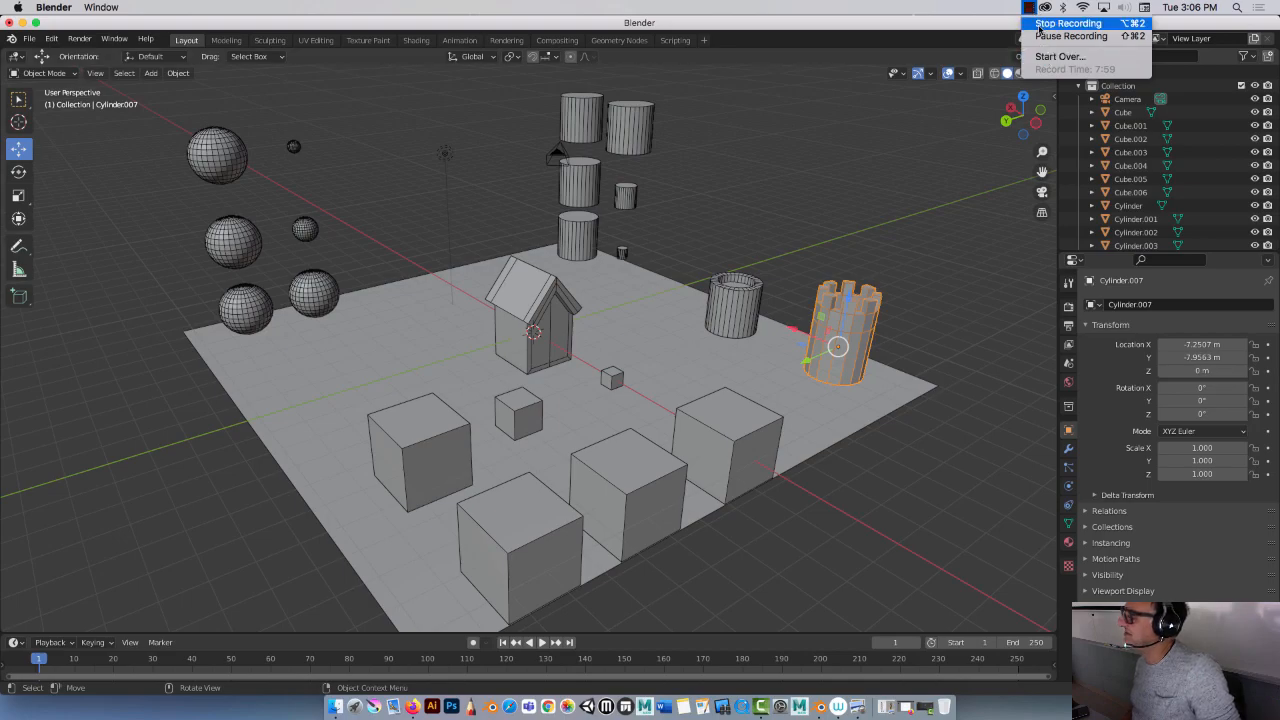